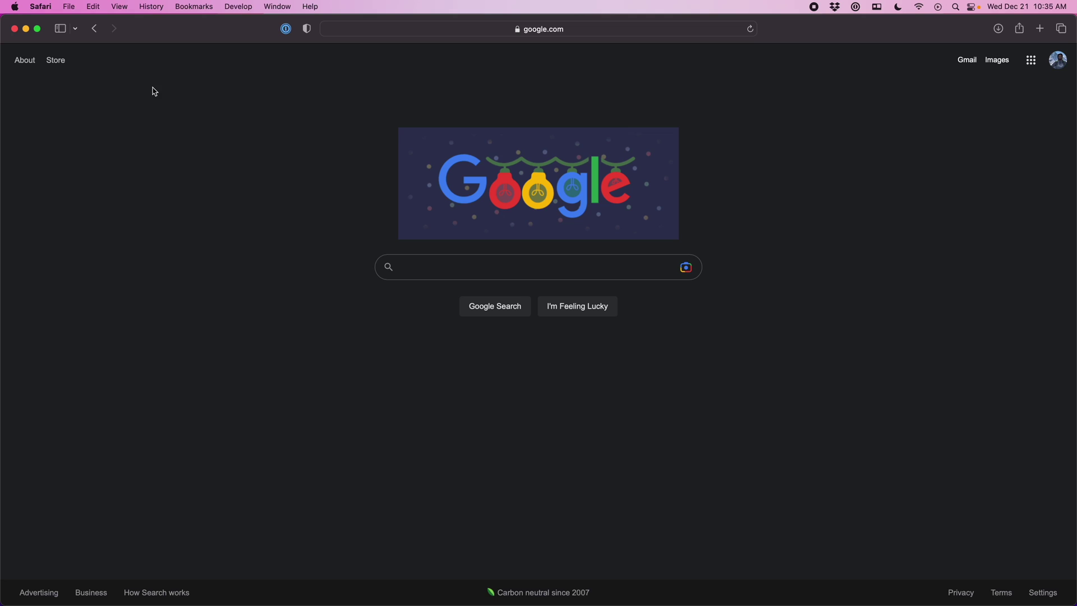
Step: Search Google Images for "mr beast" and save the Variety photo of him in a grey T-shirt
{"action": "left_click", "coordinate": [428, 274]}
{"action": "type", "text": "mr beast"}
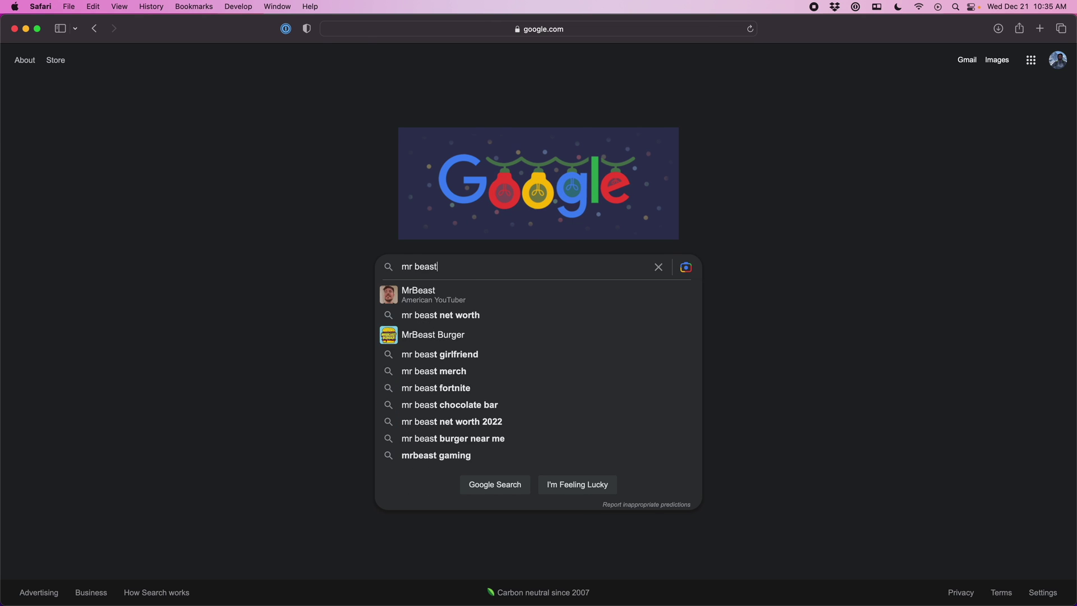
{"action": "key", "text": "Return"}
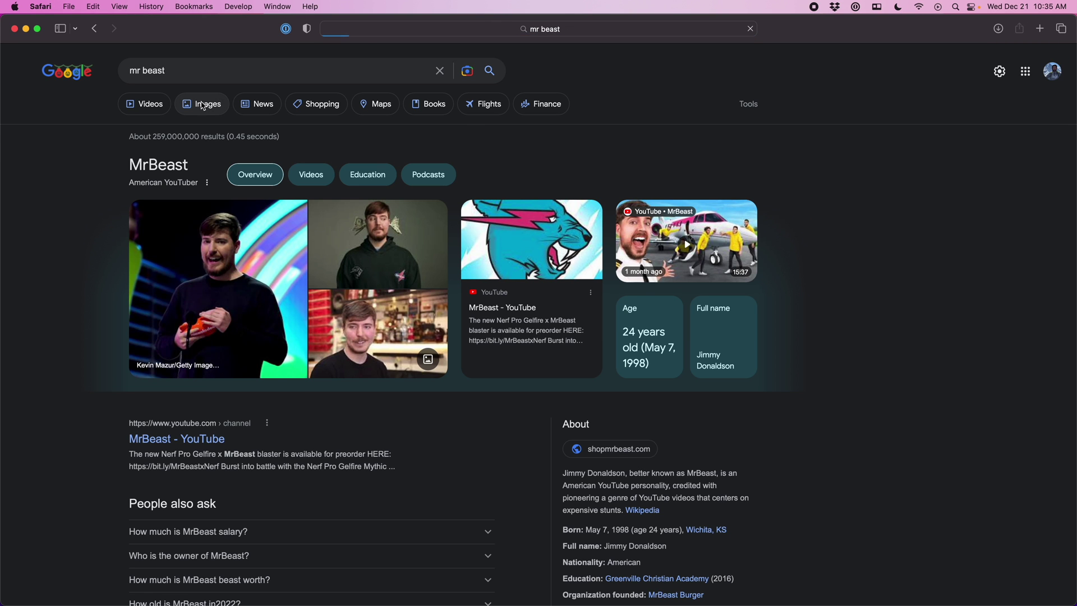
{"action": "left_click", "coordinate": [202, 106]}
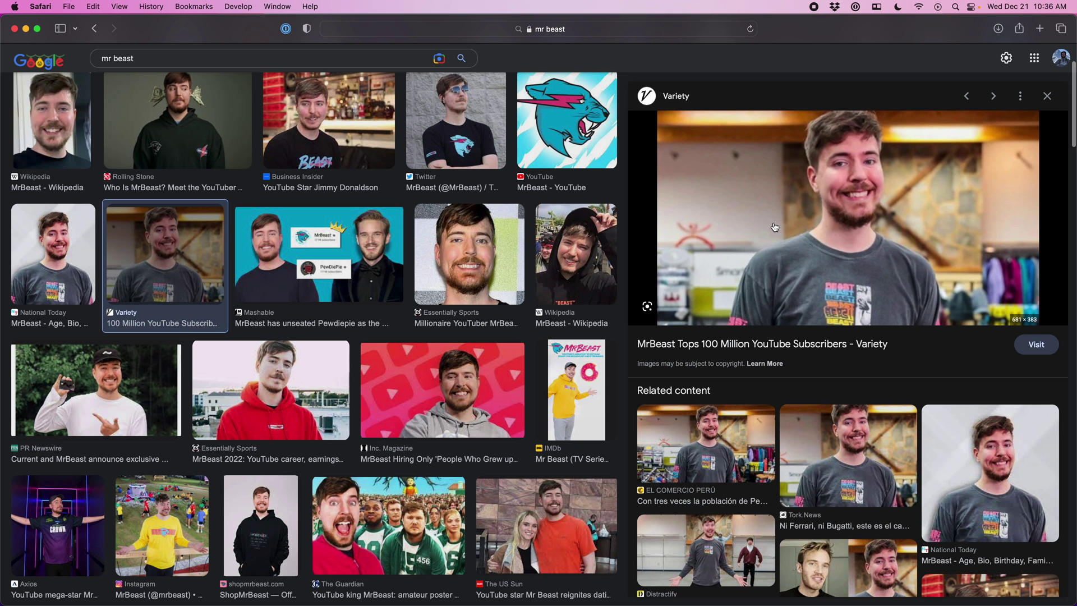
{"action": "right_click", "coordinate": [774, 226]}
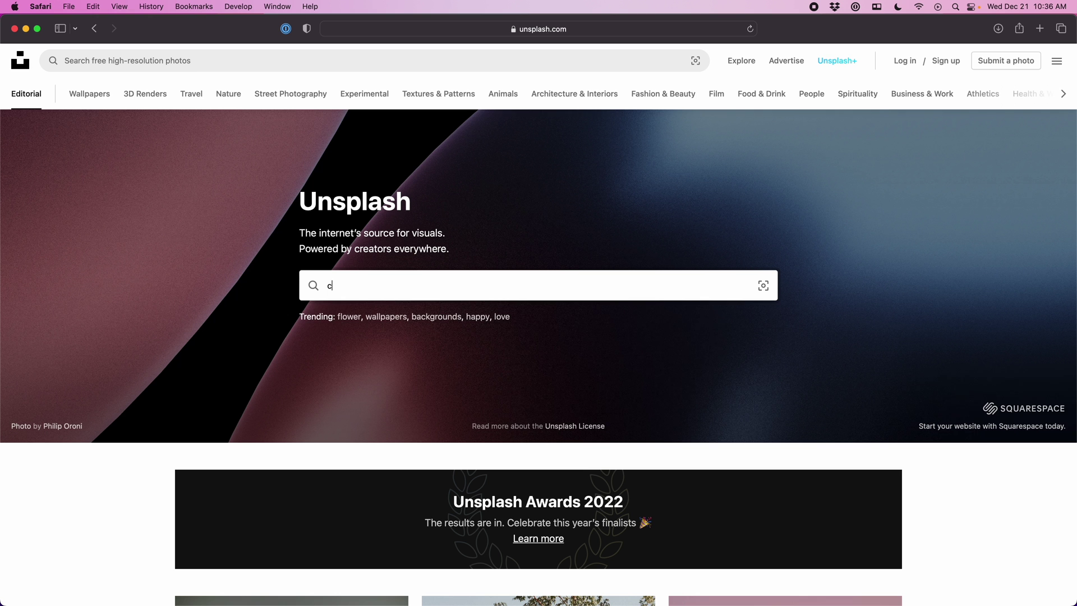
Step: Search Unsplash for "christmas" and pick a photo from the results
{"action": "type", "text": "hristmas"}
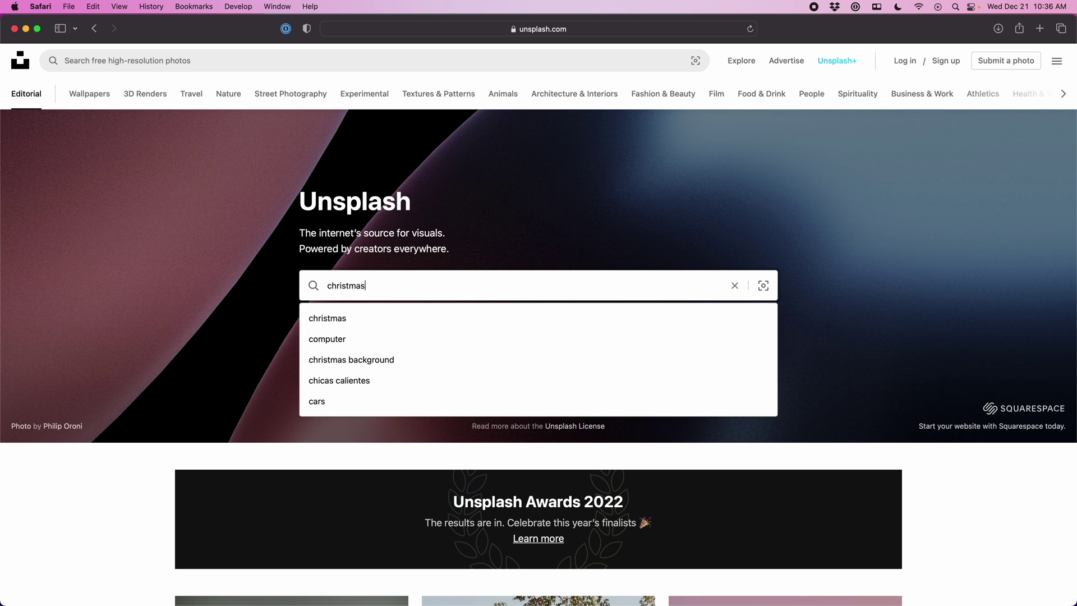
{"action": "key", "text": "Return"}
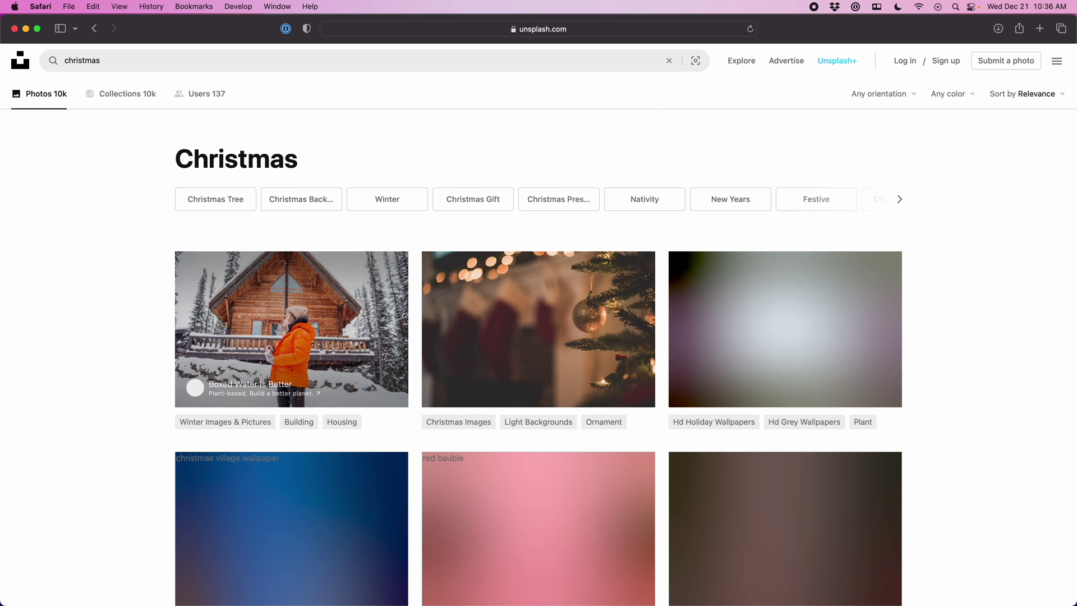
{"action": "scroll", "coordinate": [352, 341], "scroll_direction": "down", "scroll_amount": 10}
{"action": "left_click", "coordinate": [352, 341]}
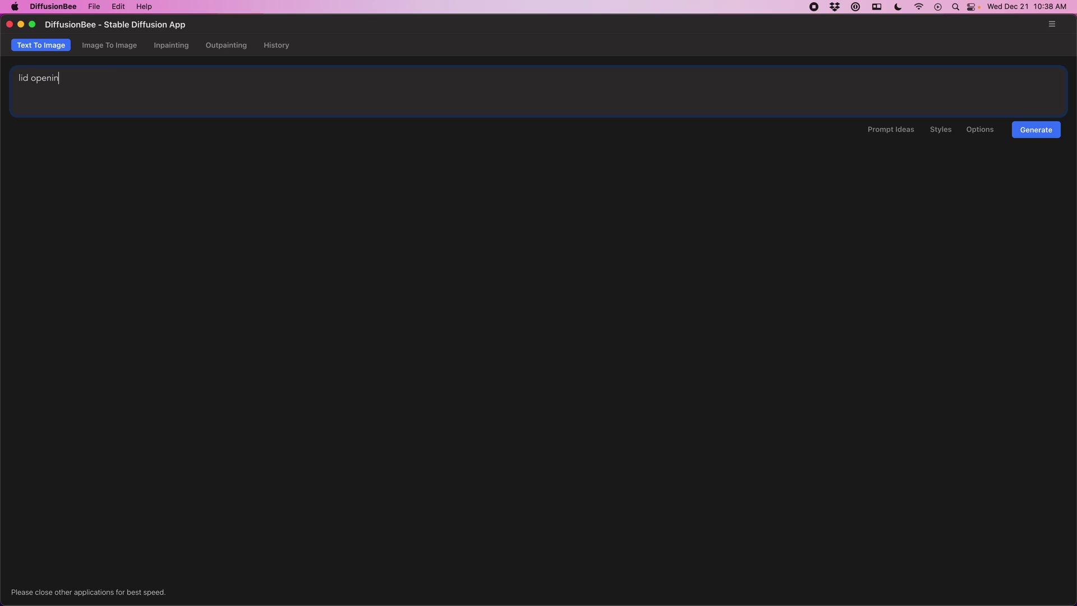
Step: Generate images in DiffusionBee from the prompt "lid opening of present box, red wrapping paper, green ribbon, open box, square shape, empty inside, photograph, perfect lighting, beautiful masterpiece"
{"action": "type", "text": "esent box, red wrapping paper, green ribbon, open box, square shape, empty inside, photograph, perfect lighting, beautiful masterpiece"}
{"action": "key", "text": "Return"}
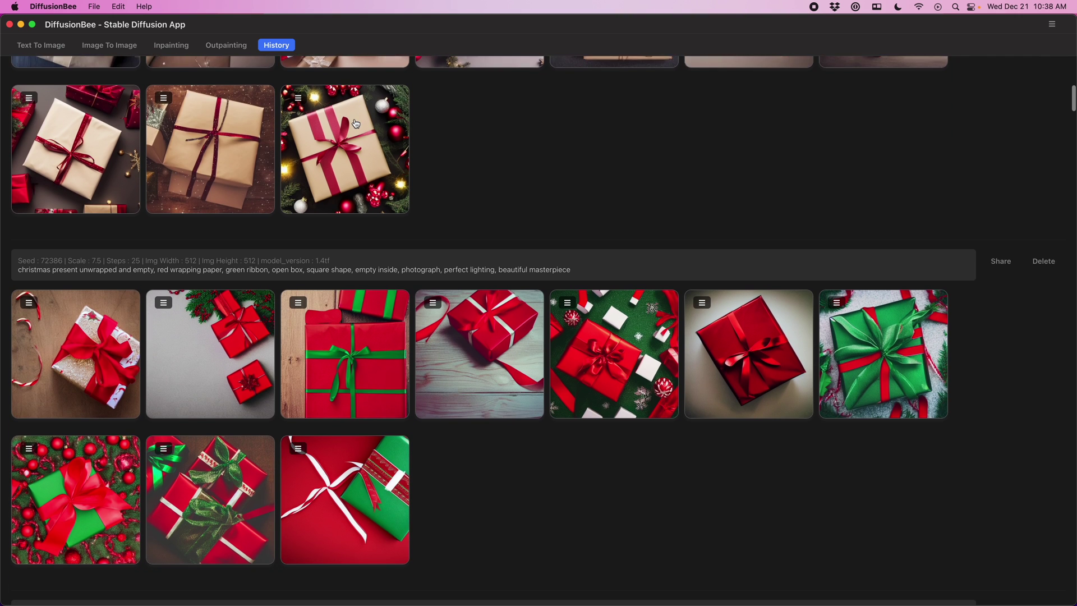
Step: Find the cream gift box with the red bow in the generation history, upscale it and save the enlarged image
{"action": "scroll", "coordinate": [356, 124], "scroll_direction": "down", "scroll_amount": 10}
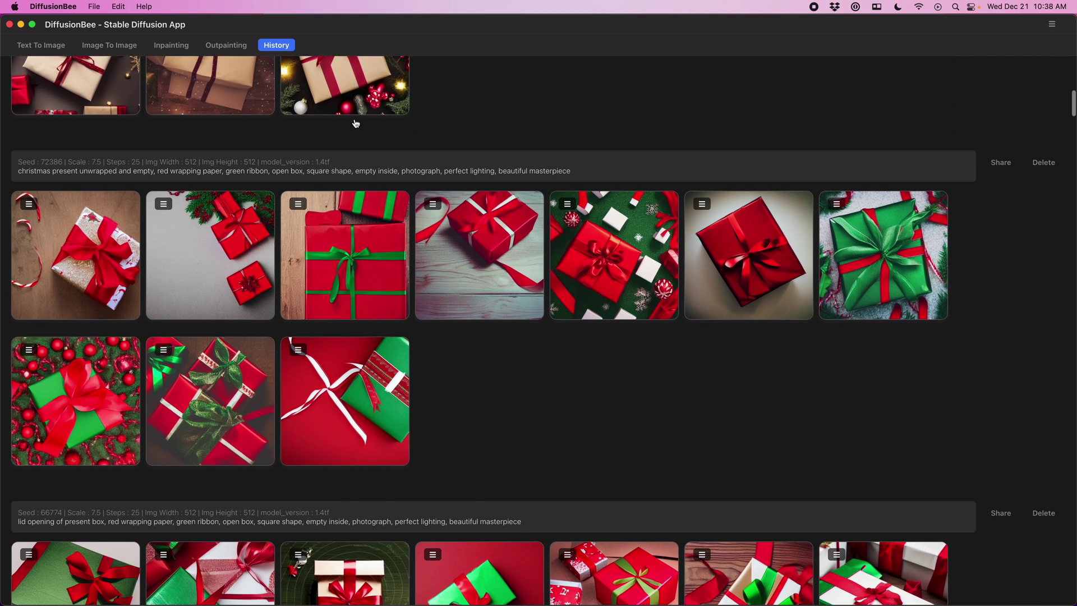
{"action": "scroll", "coordinate": [356, 123], "scroll_direction": "down", "scroll_amount": 3}
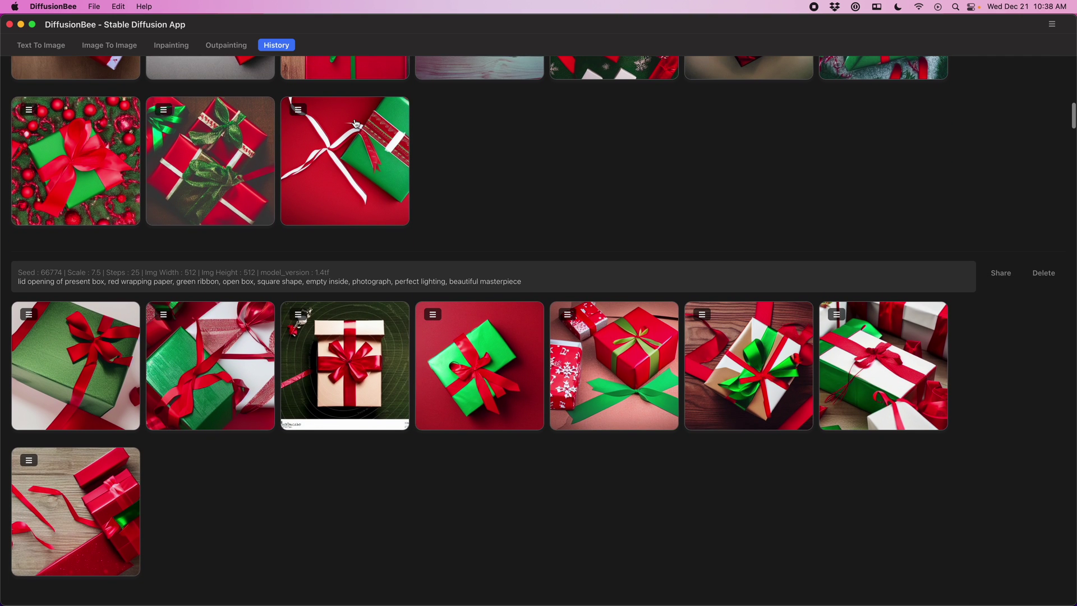
{"action": "left_click", "coordinate": [306, 315]}
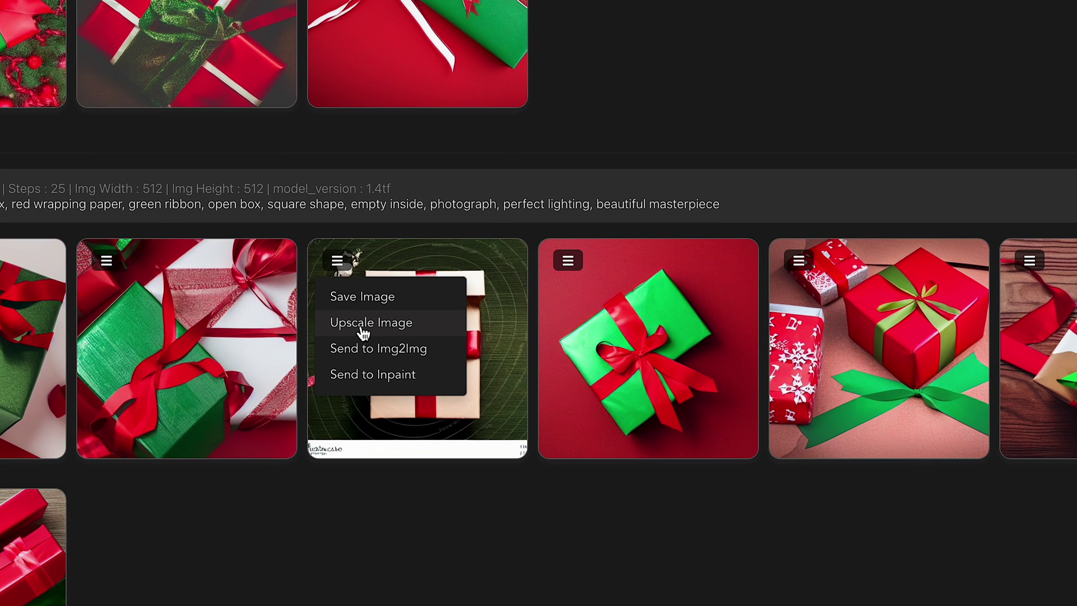
{"action": "left_click", "coordinate": [364, 332]}
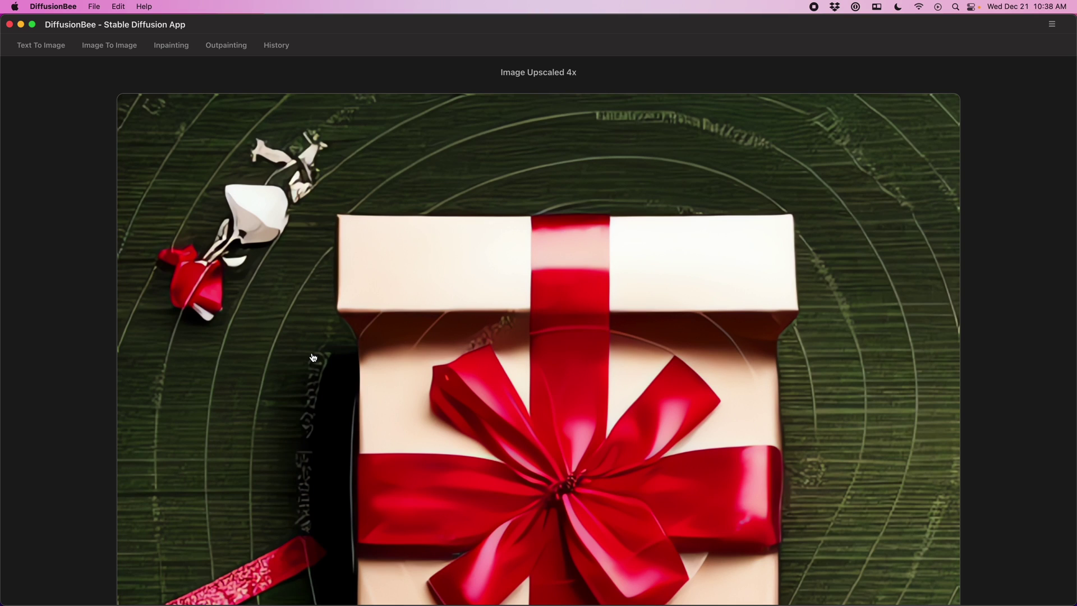
{"action": "right_click", "coordinate": [313, 357]}
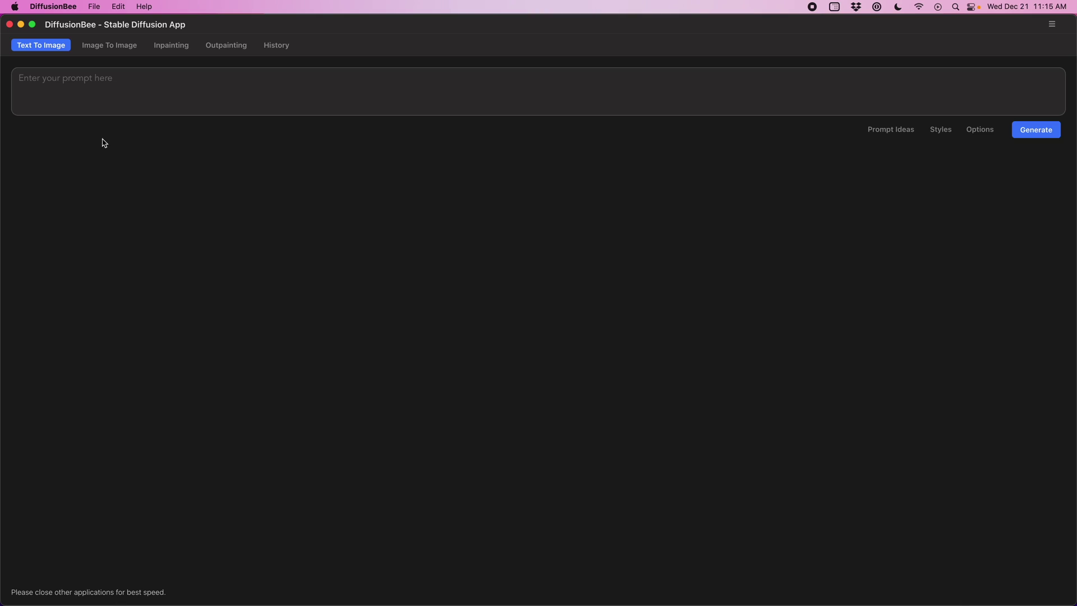
Step: Enter a text-to-image prompt for mr. beast smiling and browse the generated portraits in the history
{"action": "left_click", "coordinate": [100, 93]}
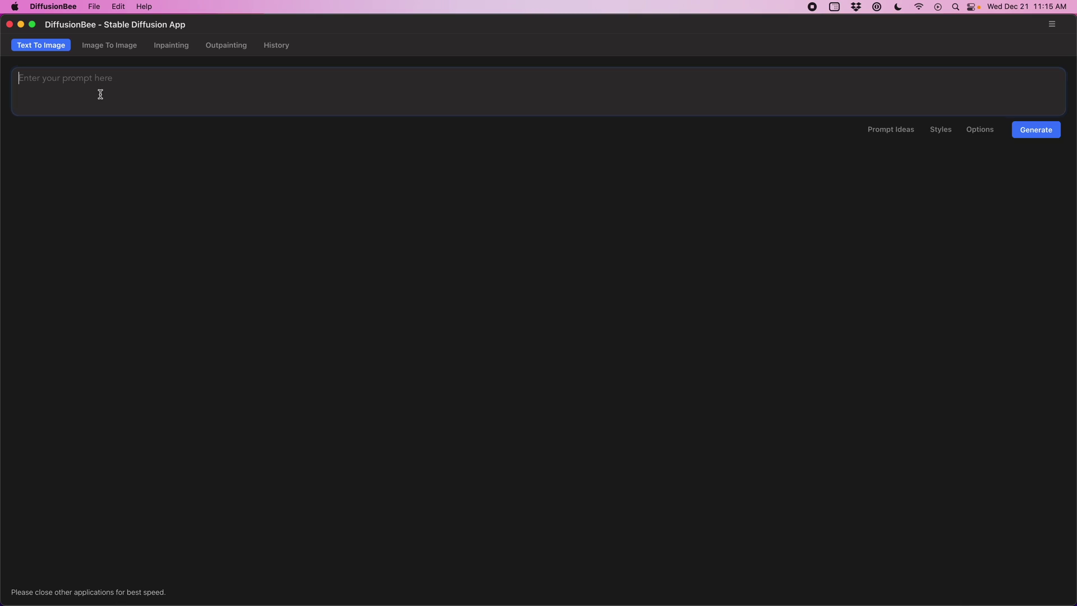
{"action": "type", "text": "mr"}
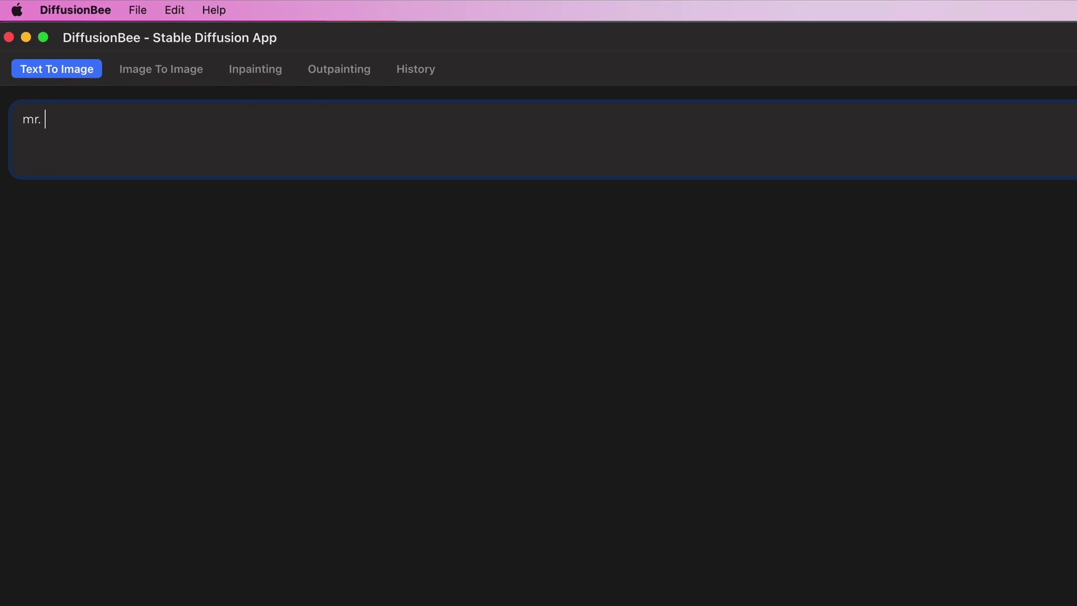
{"action": "type", "text": ". beast sm"}
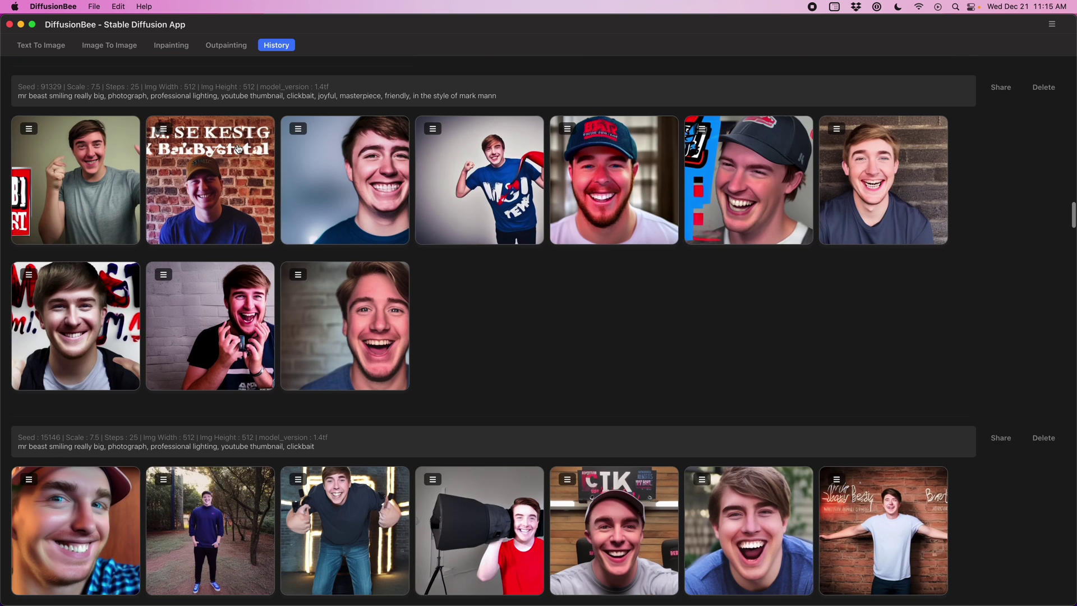
{"action": "scroll", "coordinate": [238, 149], "scroll_direction": "up", "scroll_amount": 1}
{"action": "scroll", "coordinate": [238, 149], "scroll_direction": "down", "scroll_amount": 3}
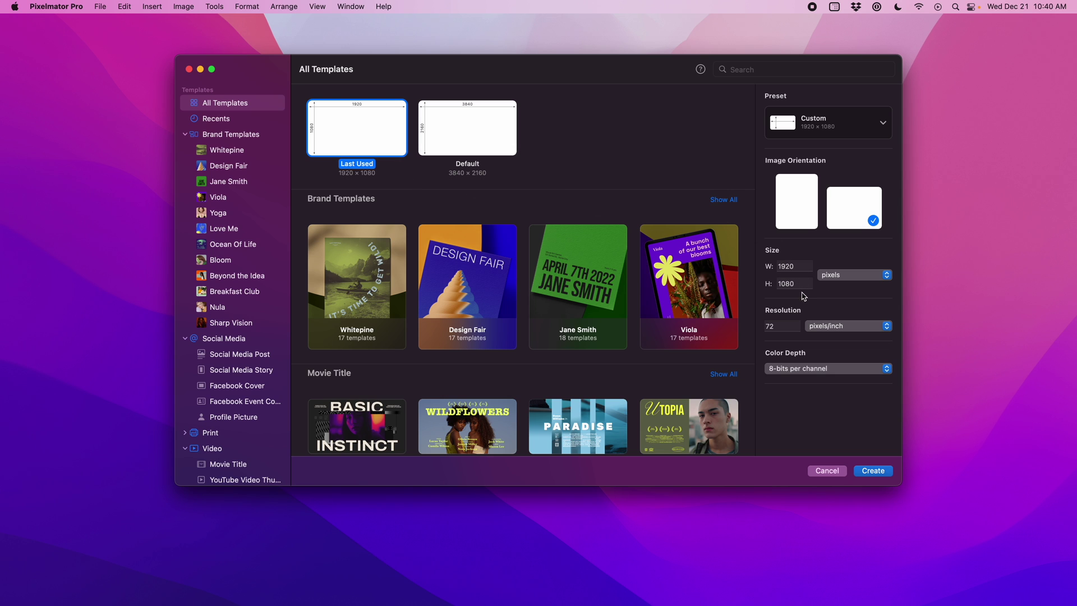
Step: Create a 1920 × 1080 px image in Pixelmator Pro and place the downloaded man photo and gift box image on it
{"action": "left_click", "coordinate": [863, 469]}
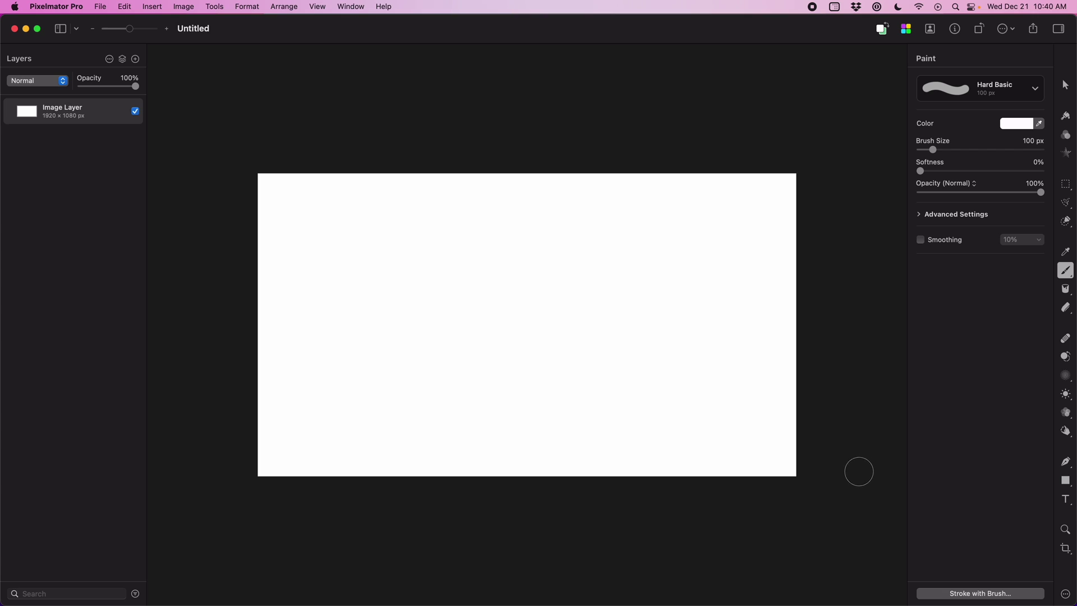
{"action": "mouse_move", "coordinate": [638, 590]}
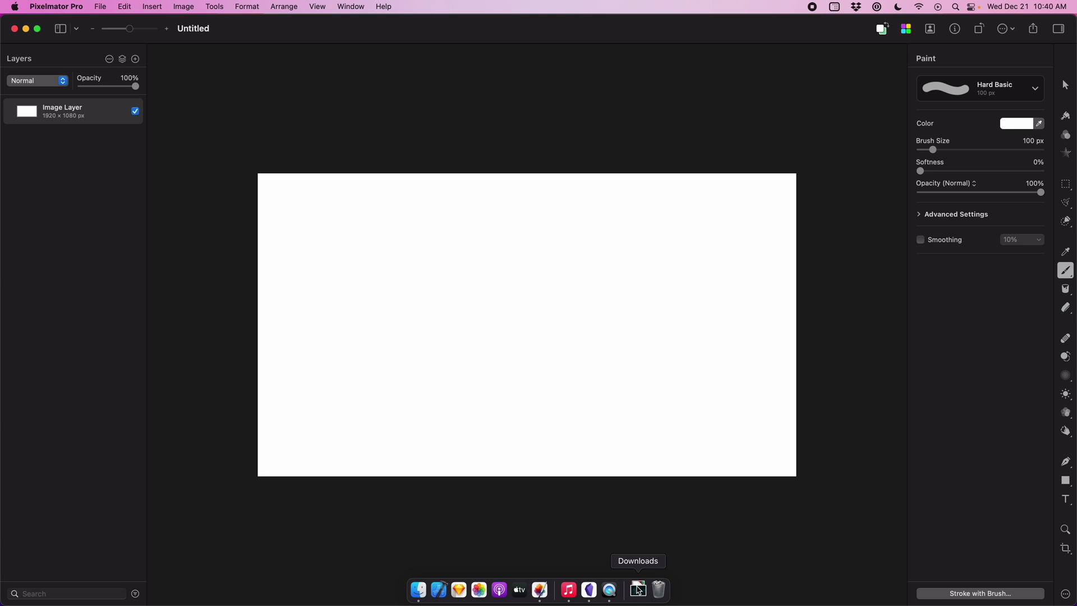
{"action": "left_click_drag", "start_coordinate": [638, 590], "coordinate": [431, 329]}
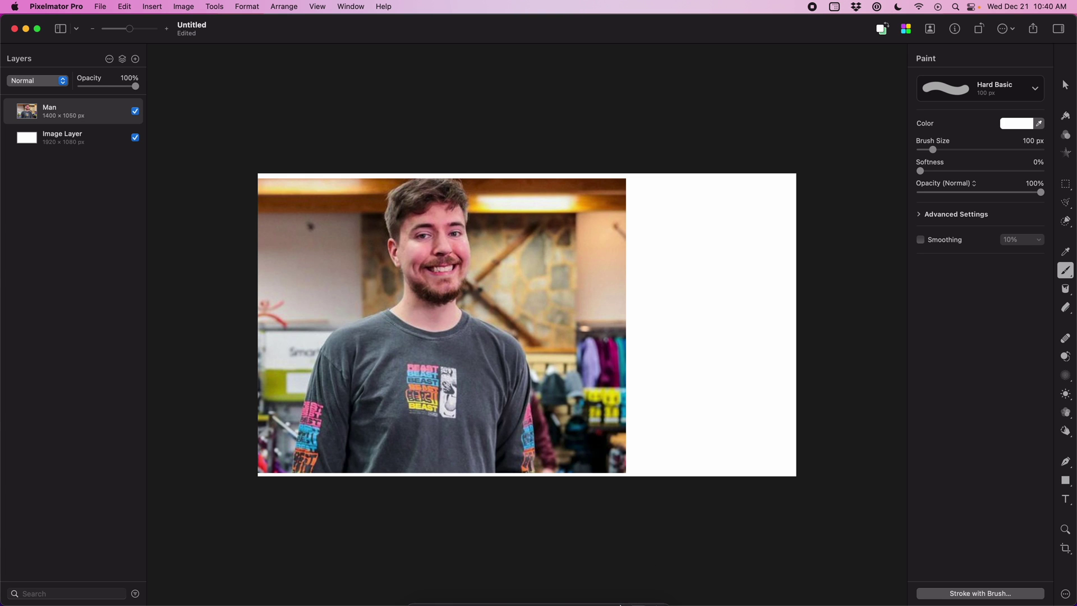
{"action": "left_click_drag", "start_coordinate": [638, 590], "coordinate": [594, 377]}
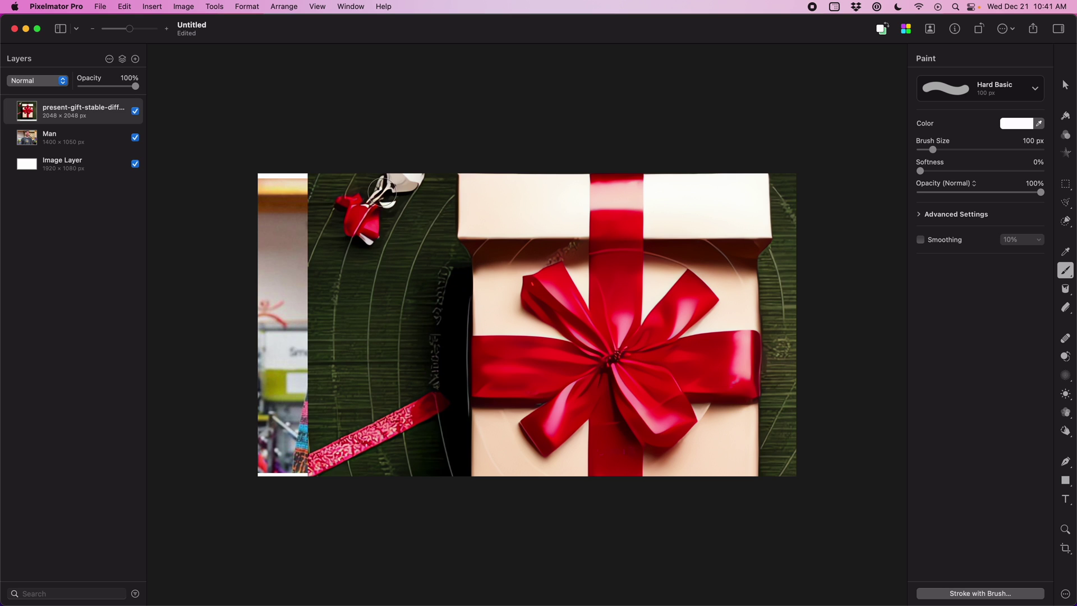
Step: Upscale the whole composition with ML Super Resolution
{"action": "left_click", "coordinate": [184, 7]}
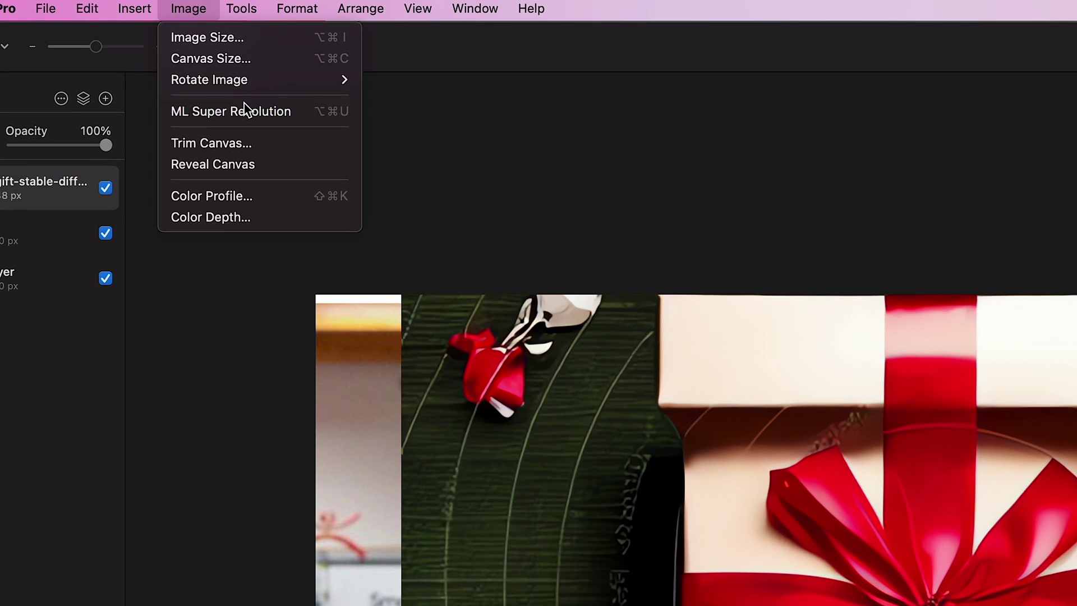
{"action": "left_click", "coordinate": [245, 111]}
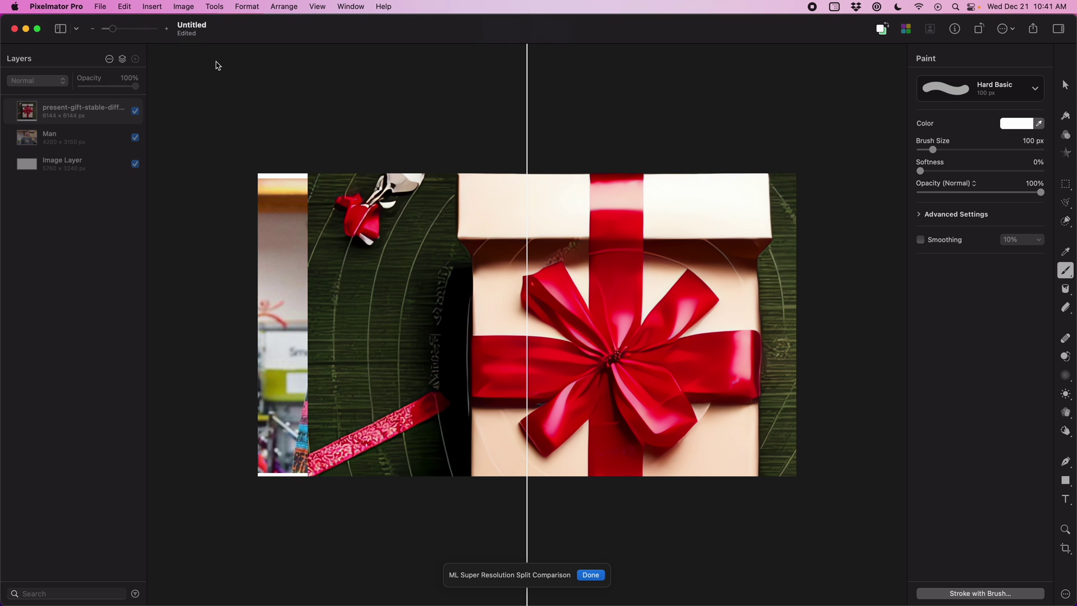
{"action": "left_click", "coordinate": [591, 575]}
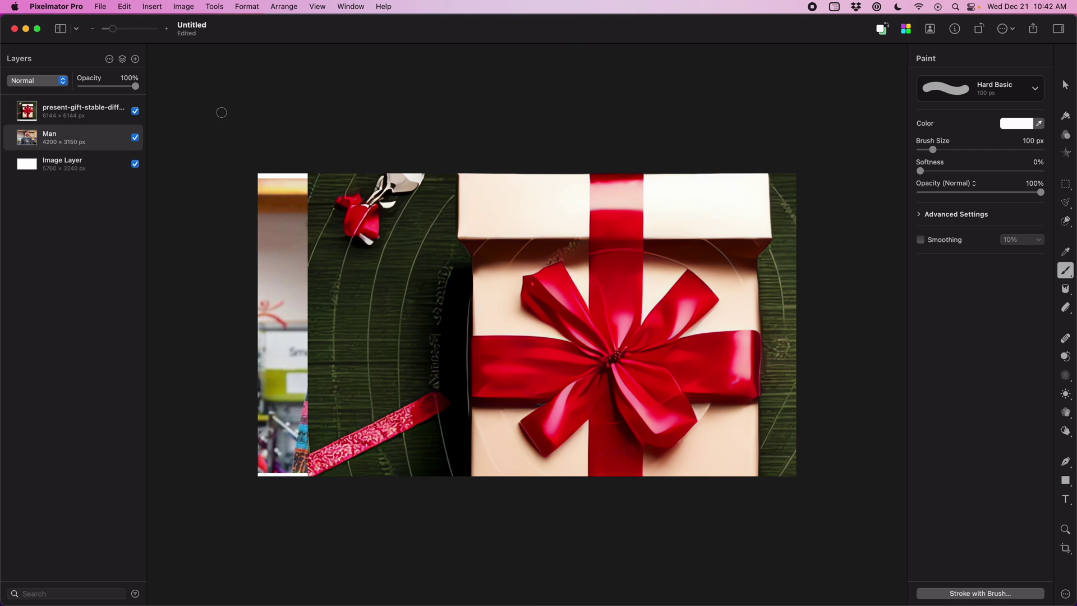
Step: Hide the gift box layer and mask the Man layer to its subject using Select Subject
{"action": "left_click", "coordinate": [93, 114]}
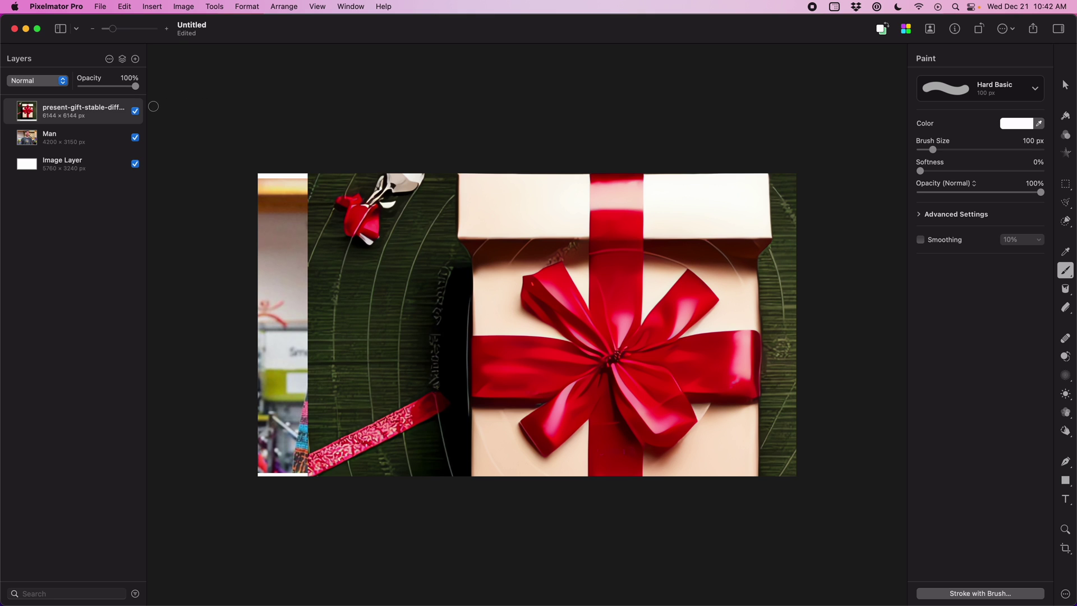
{"action": "left_click", "coordinate": [135, 111]}
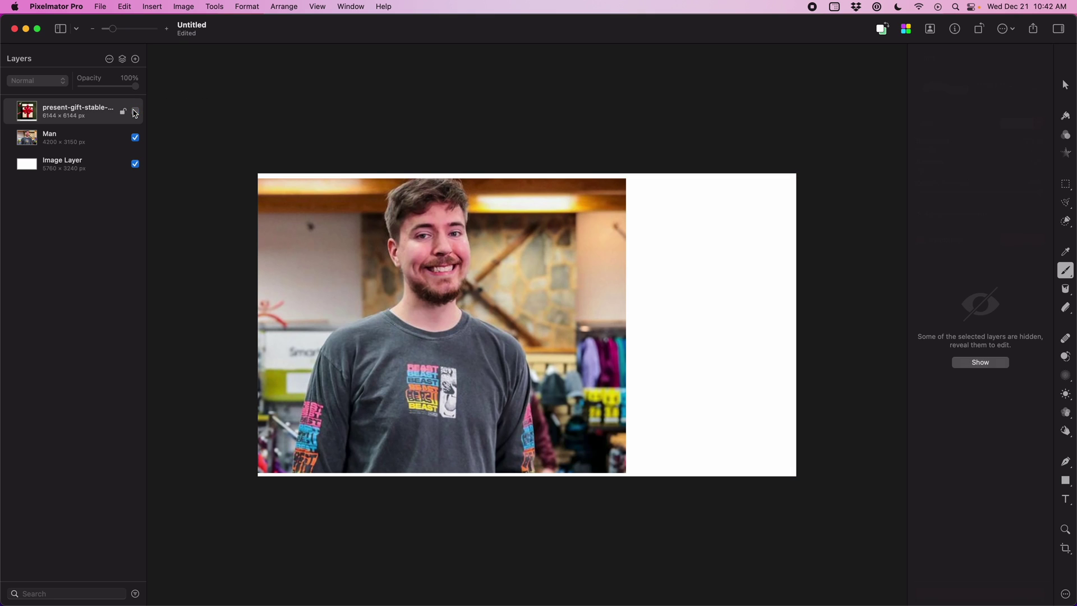
{"action": "left_click", "coordinate": [98, 138]}
{"action": "left_click", "coordinate": [214, 6]}
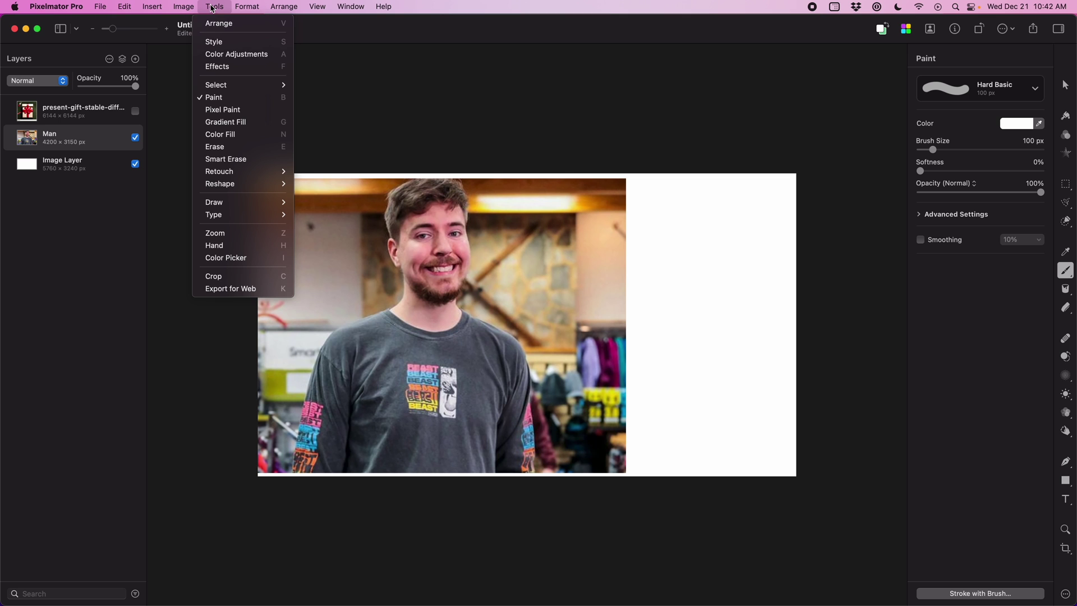
{"action": "mouse_move", "coordinate": [218, 84]}
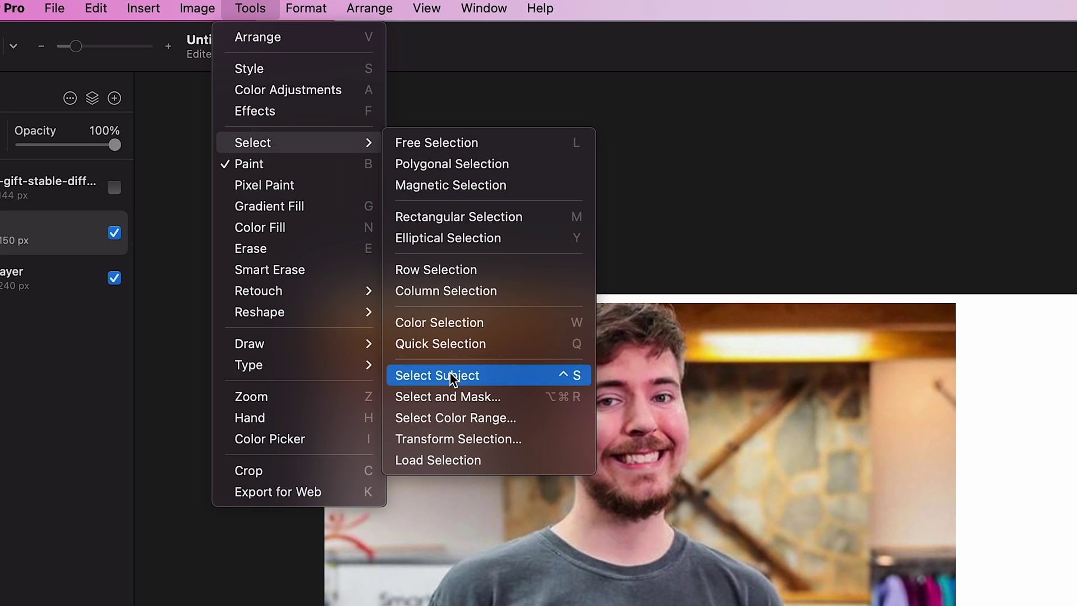
{"action": "left_click", "coordinate": [451, 375]}
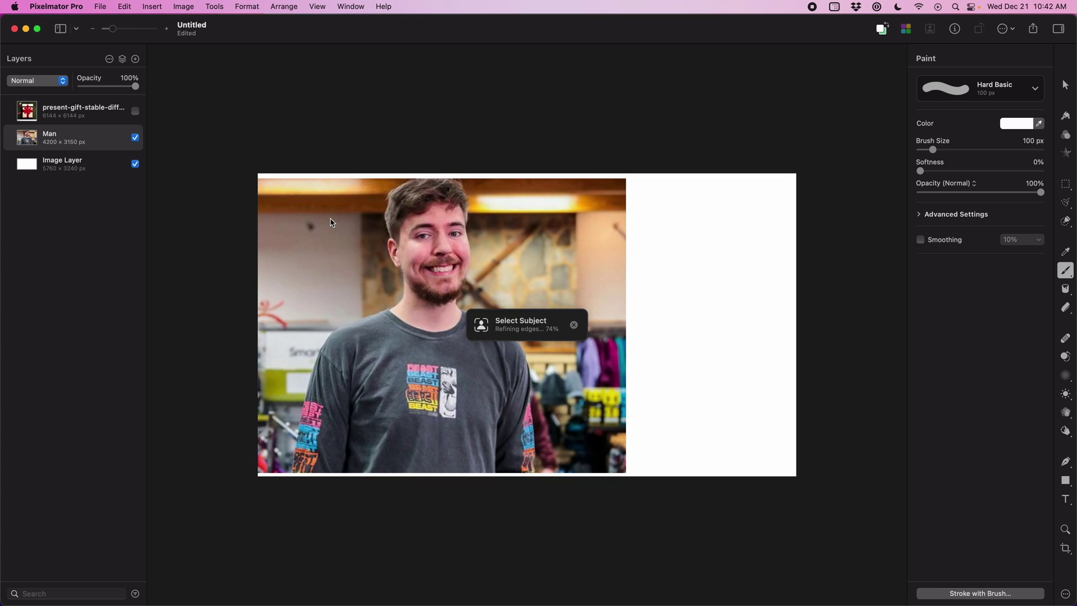
{"action": "right_click", "coordinate": [108, 141]}
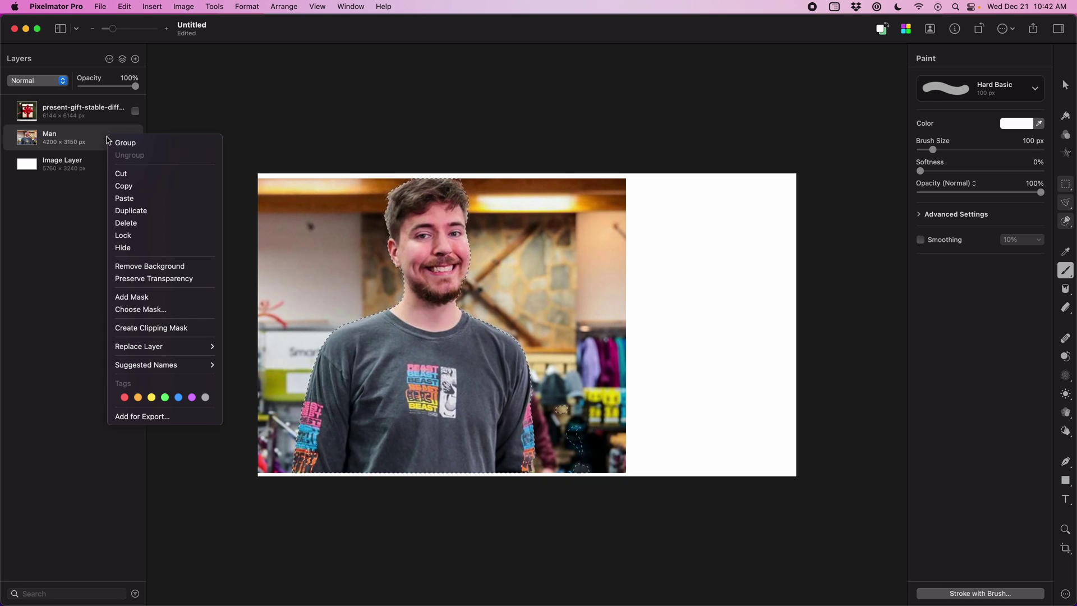
{"action": "left_click", "coordinate": [131, 296]}
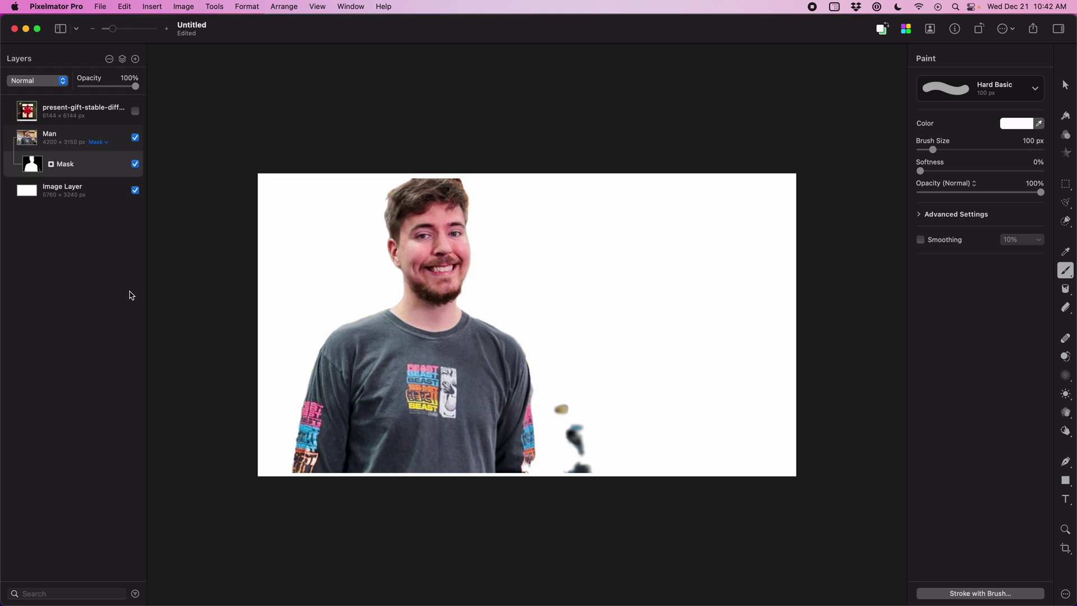
Step: Paint black on the Man layer's mask to remove the stray background spots beside his arm
{"action": "left_click", "coordinate": [1064, 275]}
{"action": "left_click", "coordinate": [1027, 123]}
{"action": "left_click_drag", "start_coordinate": [925, 229], "coordinate": [909, 251]}
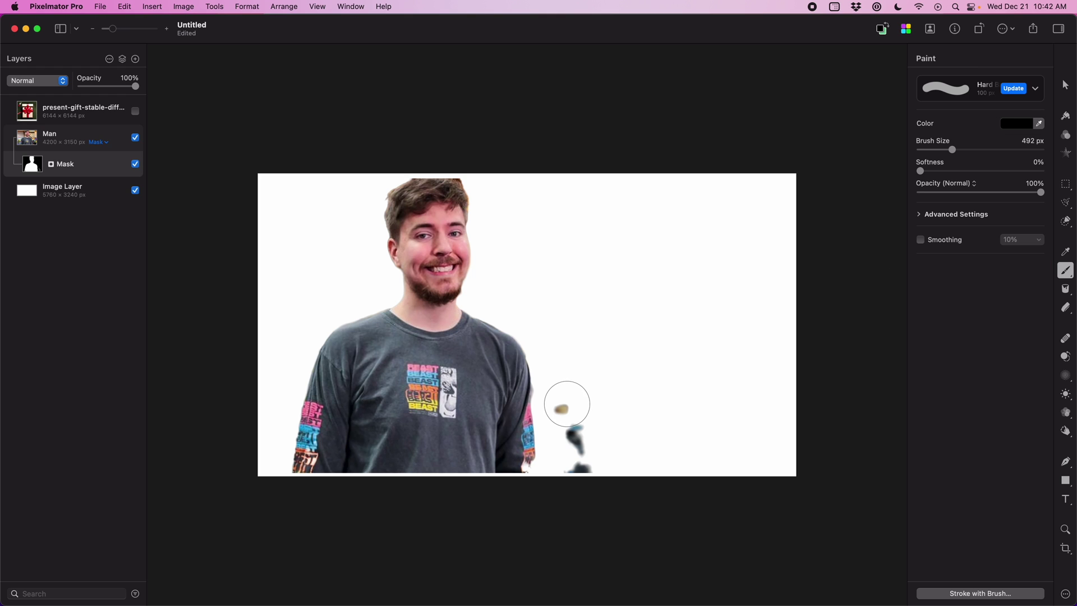
{"action": "left_click_drag", "start_coordinate": [568, 404], "coordinate": [583, 477]}
Step: Move the man toward the canvas's lower left, to about X -704, Y 867 px, and remove his shirt graphic with the Repair tool
{"action": "key", "text": "v"}
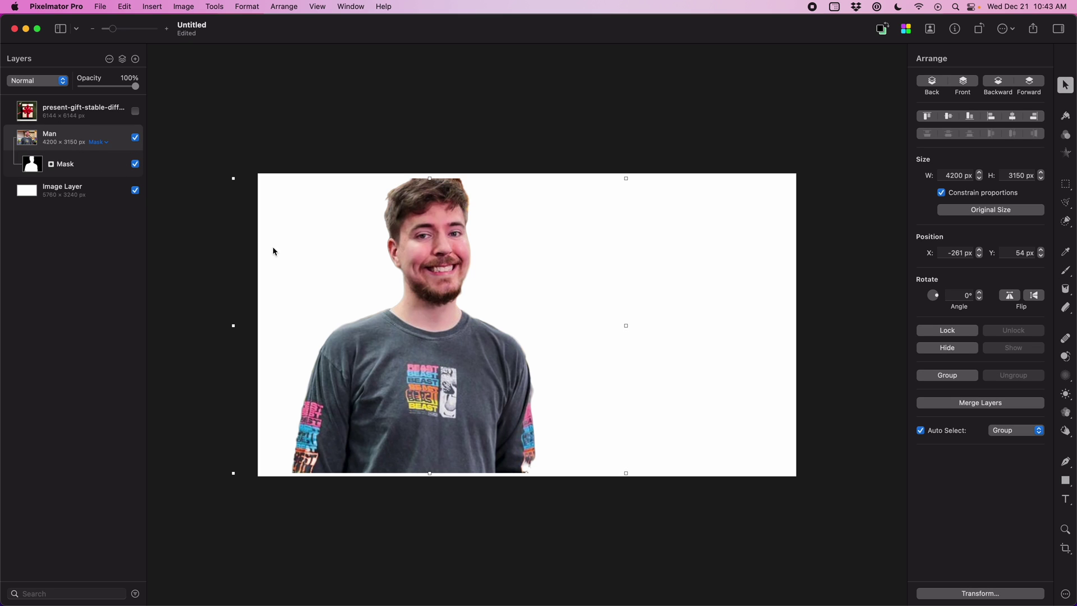
{"action": "left_click_drag", "start_coordinate": [406, 328], "coordinate": [365, 404]}
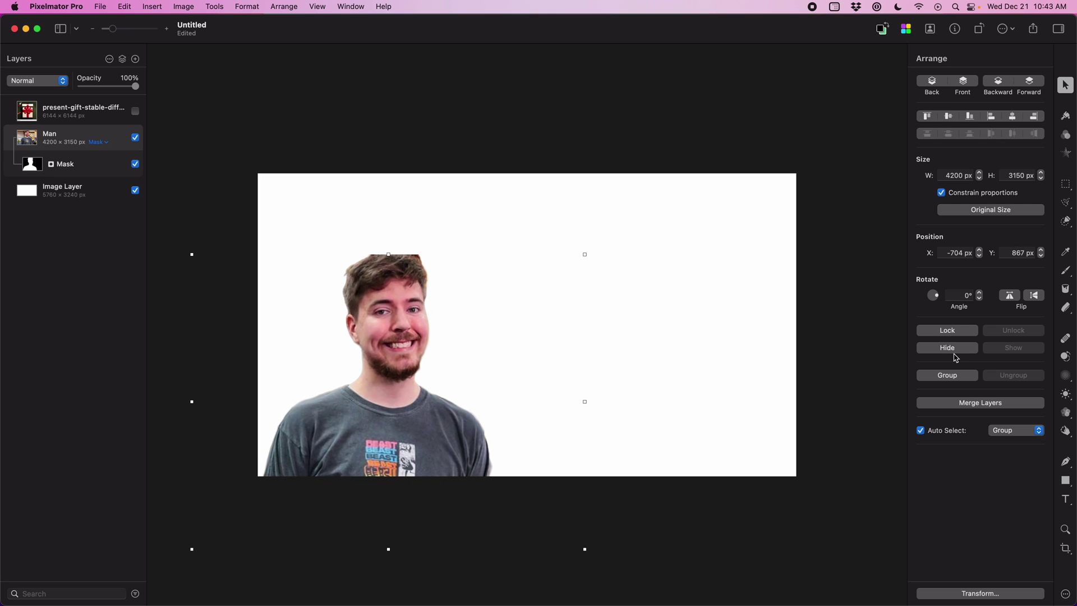
{"action": "left_click", "coordinate": [1066, 340]}
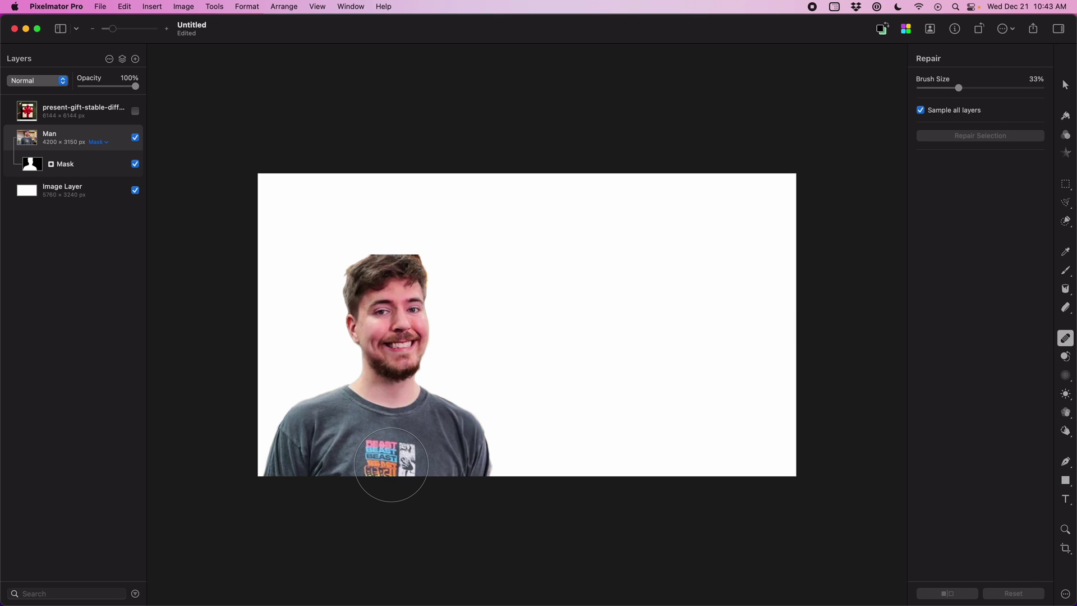
{"action": "left_click", "coordinate": [388, 464]}
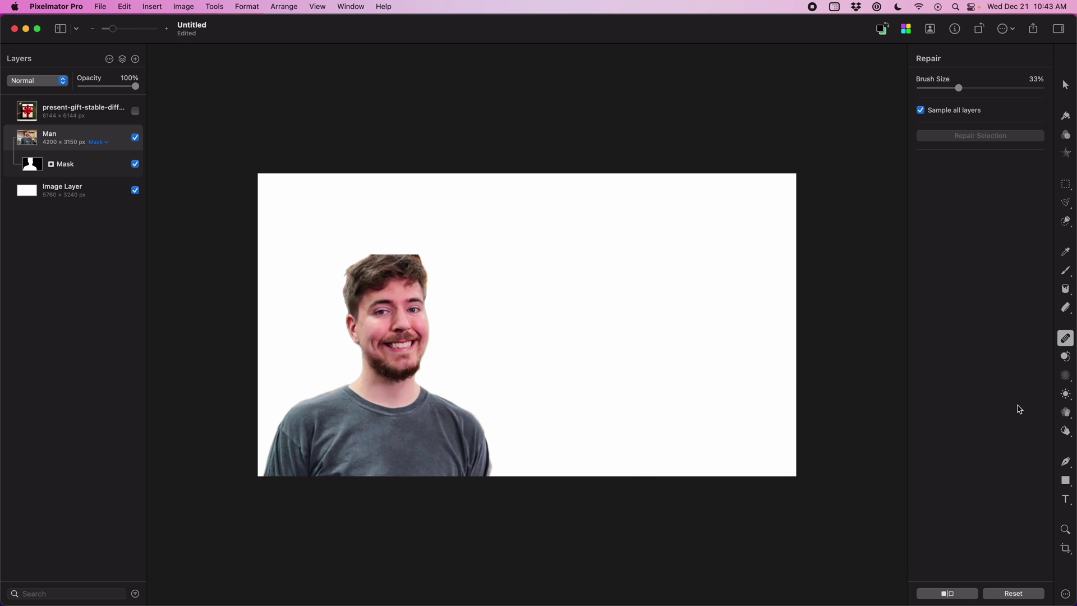
Step: With the Man layer's mask disabled, clone hair above the photo's cropped edge at 13% brush size, 53% softness and 100% opacity
{"action": "left_click", "coordinate": [1066, 357]}
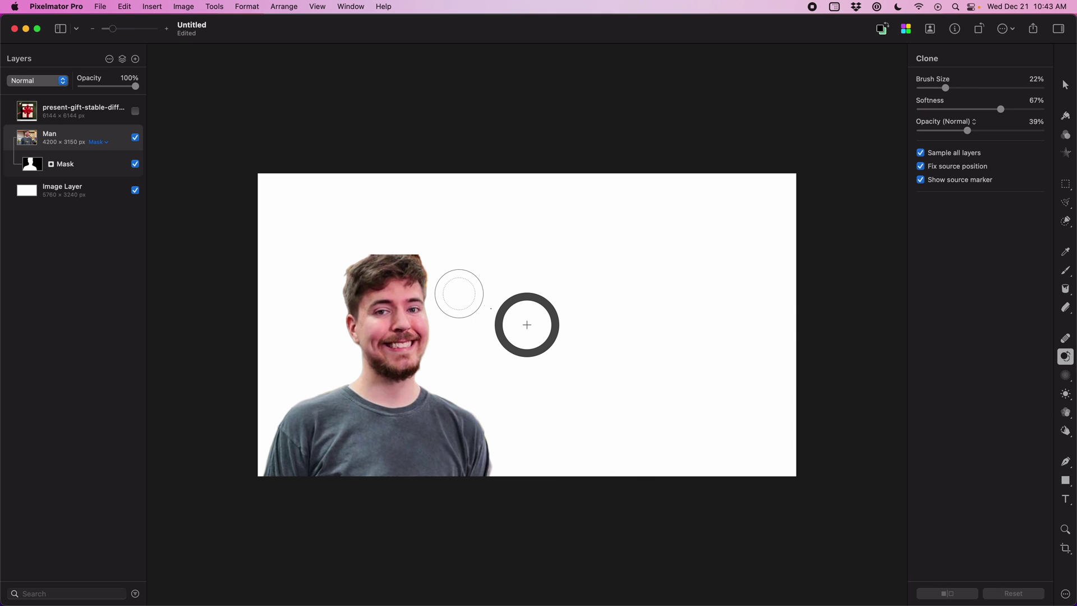
{"action": "scroll", "coordinate": [527, 325], "scroll_direction": "up", "scroll_amount": 5}
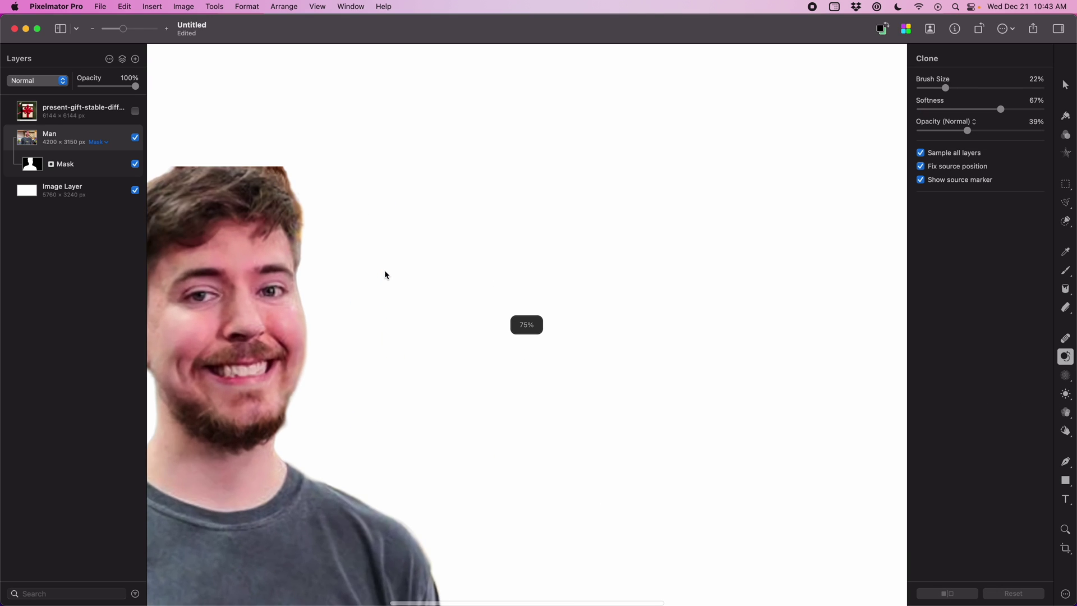
{"action": "scroll", "coordinate": [526, 324], "scroll_direction": "up", "scroll_amount": 5}
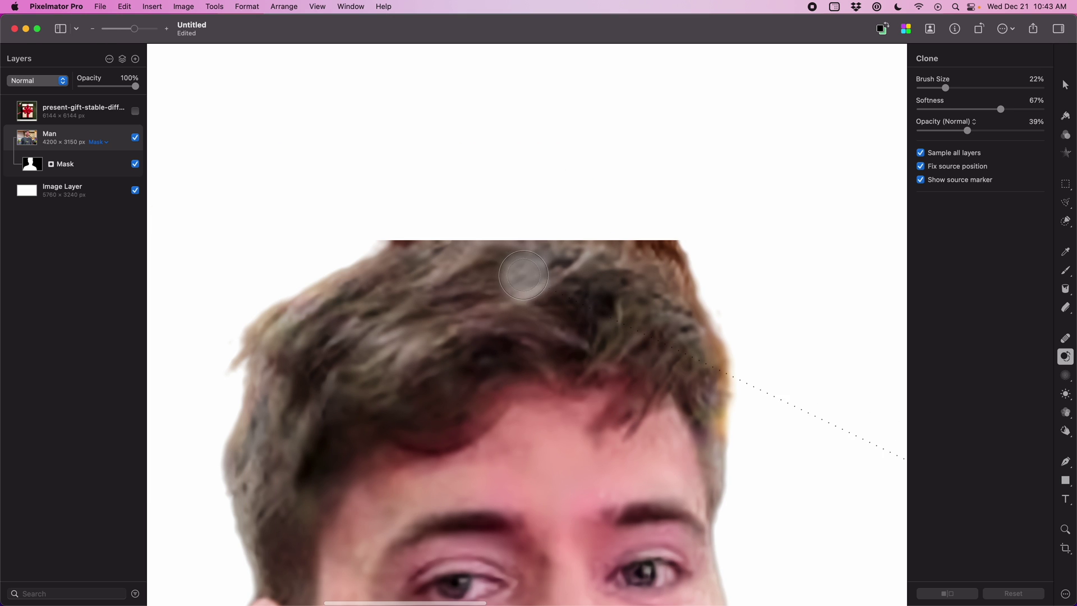
{"action": "left_click_drag", "start_coordinate": [945, 88], "coordinate": [935, 88]}
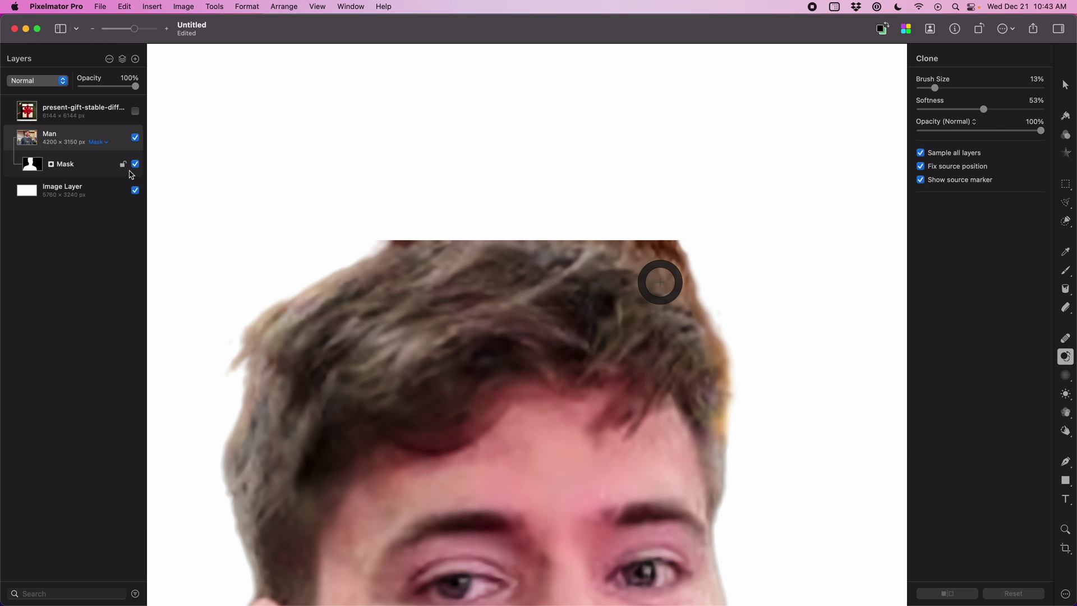
{"action": "left_click", "coordinate": [135, 163]}
{"action": "mouse_move", "coordinate": [622, 236]}
{"action": "left_mouse_down"}
{"action": "mouse_move", "coordinate": [424, 231]}
{"action": "mouse_move", "coordinate": [599, 235]}
{"action": "mouse_move", "coordinate": [523, 242]}
{"action": "left_mouse_up"}
{"action": "left_click", "coordinate": [448, 293], "text": "alt"}
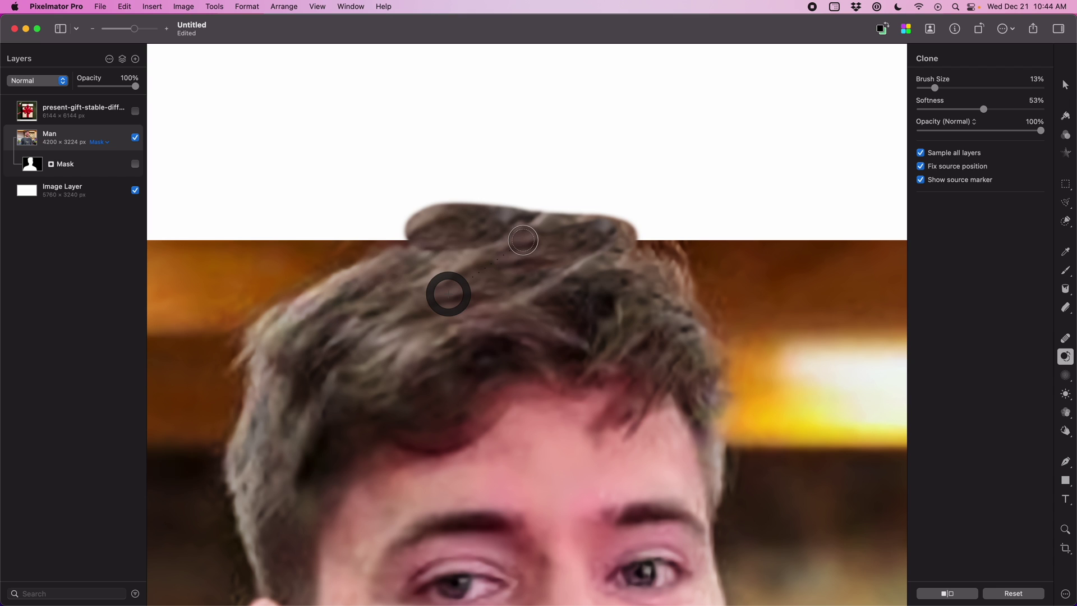
Step: Undo the last clone stroke on the hair and redo the blending beside the cloned crown at 33% opacity
{"action": "left_click_drag", "start_coordinate": [414, 256], "coordinate": [474, 233]}
{"action": "key", "text": "super+z"}
{"action": "left_click_drag", "start_coordinate": [1040, 130], "coordinate": [959, 130]}
{"action": "left_click_drag", "start_coordinate": [420, 256], "coordinate": [441, 244]}
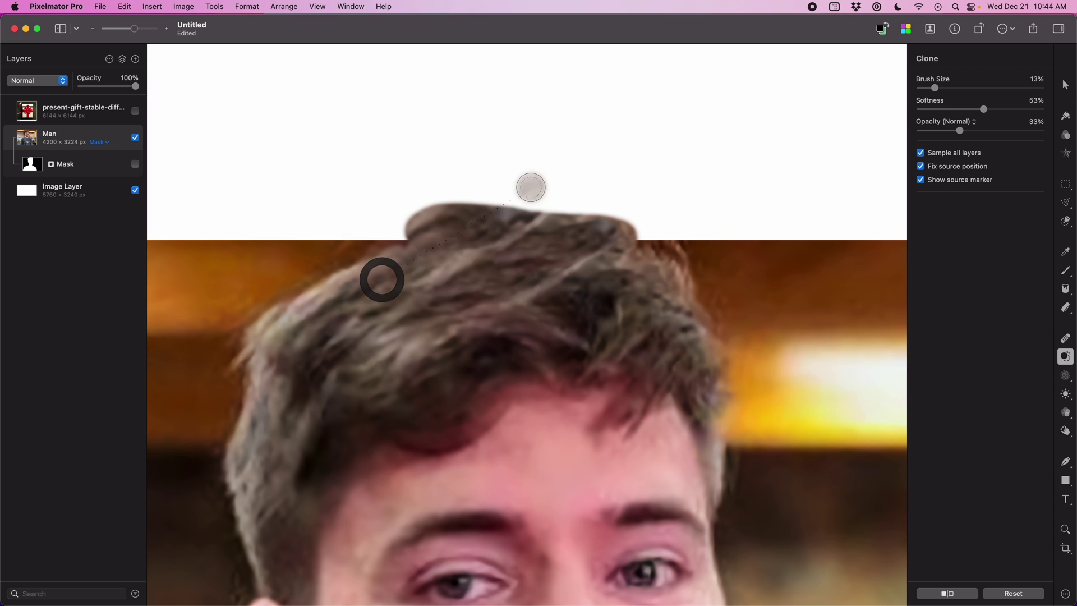
Step: Re-enable the Man layer's mask and reveal the cloned hair by painting white with a 58 px brush at 4% softness
{"action": "key", "text": "v"}
{"action": "left_click", "coordinate": [84, 164]}
{"action": "left_click", "coordinate": [134, 164]}
{"action": "key", "text": "b"}
{"action": "mouse_move", "coordinate": [952, 150]}
{"action": "left_mouse_down"}
{"action": "mouse_move", "coordinate": [929, 150]}
{"action": "mouse_move", "coordinate": [925, 171]}
{"action": "left_mouse_up"}
{"action": "left_click", "coordinate": [1012, 124]}
{"action": "left_click", "coordinate": [920, 152]}
{"action": "left_click", "coordinate": [1010, 127]}
{"action": "left_click_drag", "start_coordinate": [632, 244], "coordinate": [508, 232]}
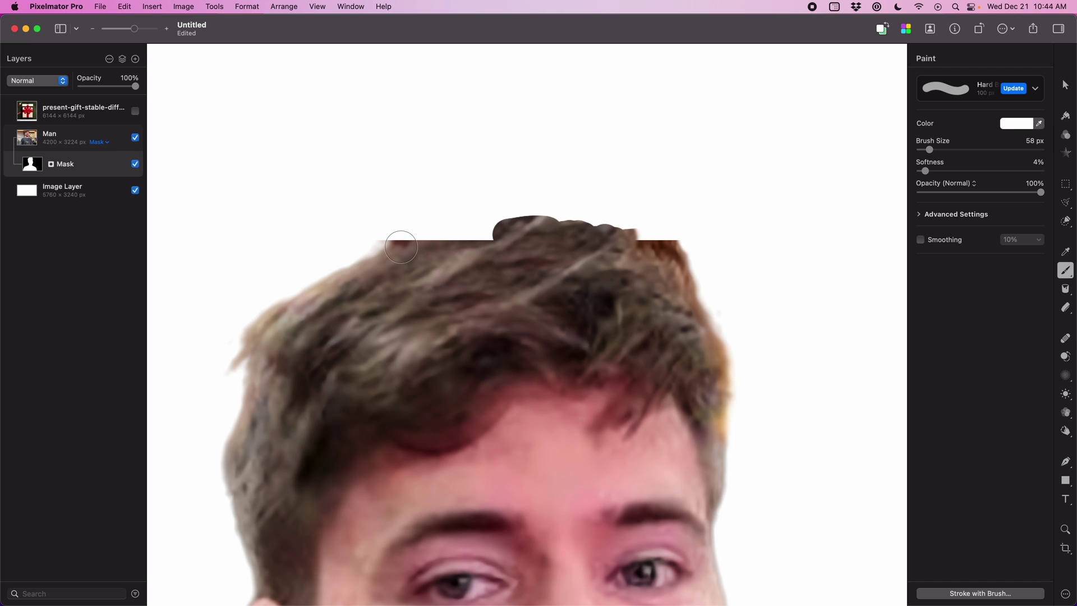
{"action": "mouse_move", "coordinate": [401, 247]}
{"action": "left_mouse_down"}
{"action": "mouse_move", "coordinate": [552, 227]}
{"action": "mouse_move", "coordinate": [466, 230]}
{"action": "mouse_move", "coordinate": [408, 252]}
{"action": "left_mouse_up"}
{"action": "left_click_drag", "start_coordinate": [581, 230], "coordinate": [639, 241]}
Step: Paint black on the mask to trim the hair's outline, and set the brush to 20 px, 92% softness and 68% opacity
{"action": "left_click", "coordinate": [1016, 124]}
{"action": "left_click", "coordinate": [1012, 390]}
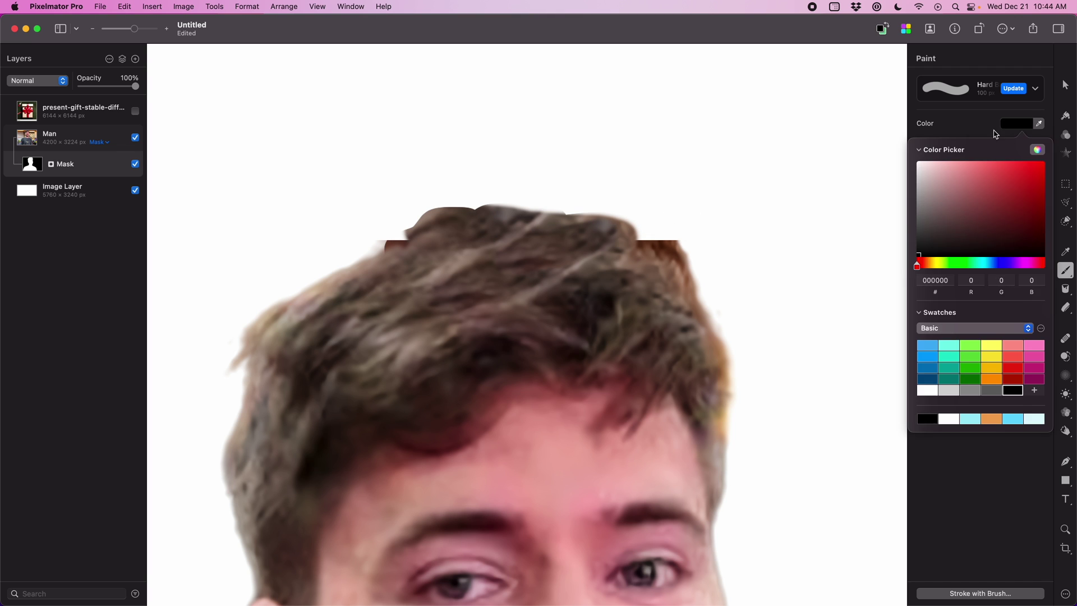
{"action": "left_click", "coordinate": [1004, 129]}
{"action": "left_click_drag", "start_coordinate": [925, 171], "coordinate": [957, 171]}
{"action": "left_click_drag", "start_coordinate": [372, 238], "coordinate": [587, 190]}
{"action": "left_click_drag", "start_coordinate": [665, 238], "coordinate": [733, 365]}
{"action": "left_click_drag", "start_coordinate": [929, 149], "coordinate": [923, 150]}
{"action": "left_click_drag", "start_coordinate": [957, 171], "coordinate": [1031, 171]}
{"action": "left_click_drag", "start_coordinate": [1040, 193], "coordinate": [1003, 193]}
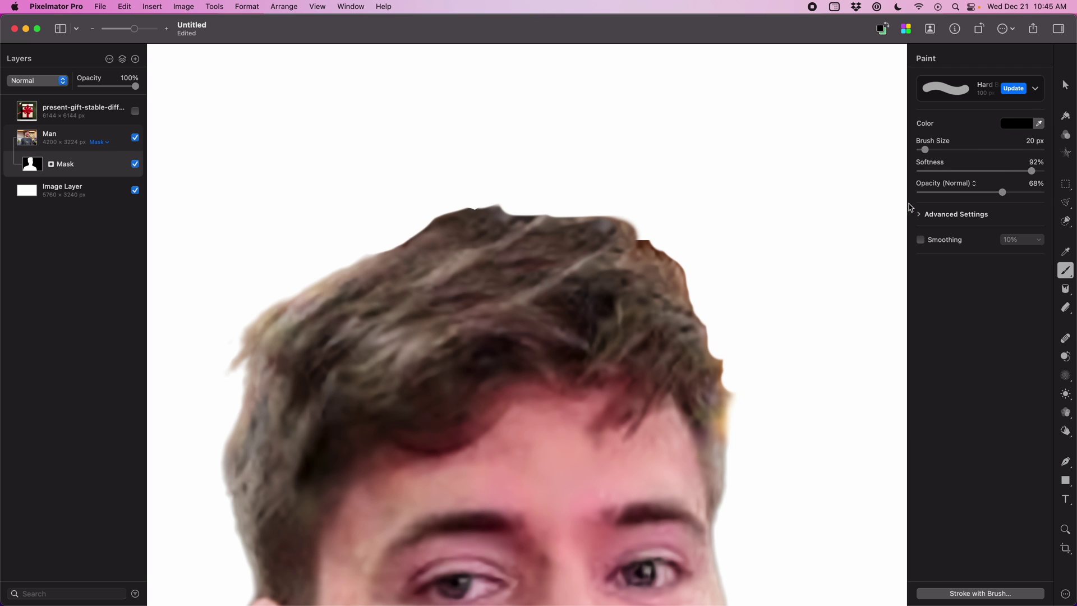
Step: Roughen the hair's mask edge into strands with the black Jimbo brush at 40 px, 18% softness and 49% opacity
{"action": "left_click", "coordinate": [970, 88]}
{"action": "left_click", "coordinate": [856, 223]}
{"action": "left_click", "coordinate": [996, 263]}
{"action": "left_click_drag", "start_coordinate": [539, 209], "coordinate": [488, 190]}
{"action": "left_click_drag", "start_coordinate": [603, 209], "coordinate": [640, 229]}
{"action": "left_click_drag", "start_coordinate": [918, 171], "coordinate": [941, 171]}
{"action": "key", "text": "super+z"}
{"action": "left_click_drag", "start_coordinate": [659, 240], "coordinate": [689, 270]}
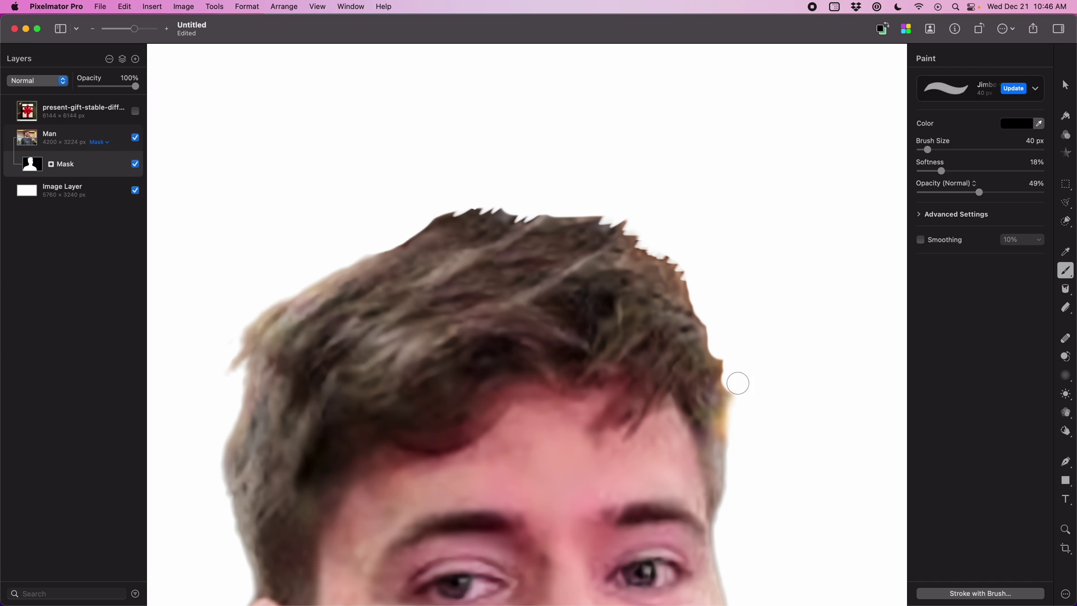
{"action": "left_click_drag", "start_coordinate": [739, 385], "coordinate": [725, 482]}
{"action": "left_click_drag", "start_coordinate": [721, 515], "coordinate": [721, 385]}
{"action": "left_click", "coordinate": [948, 89]}
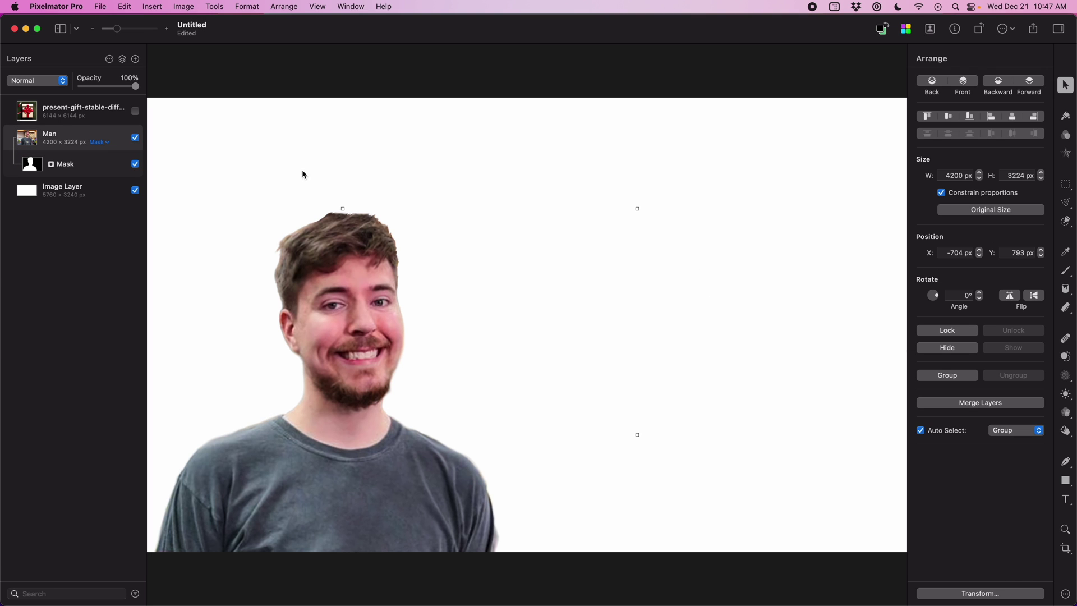
Step: Apply ML Enhance to the Man layer's color adjustments
{"action": "left_click", "coordinate": [1066, 118]}
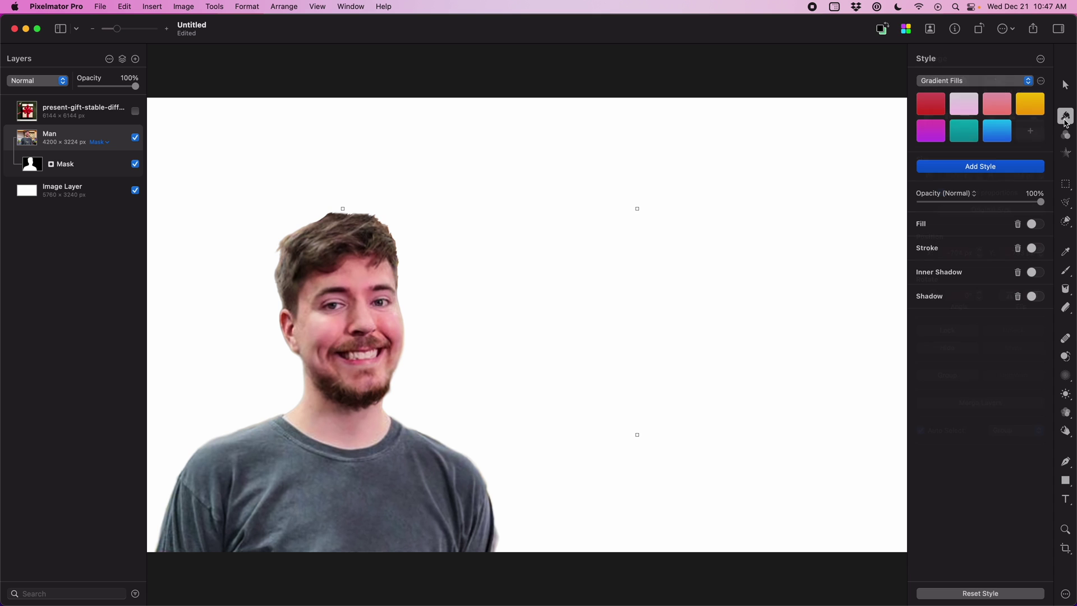
{"action": "left_click", "coordinate": [1065, 89]}
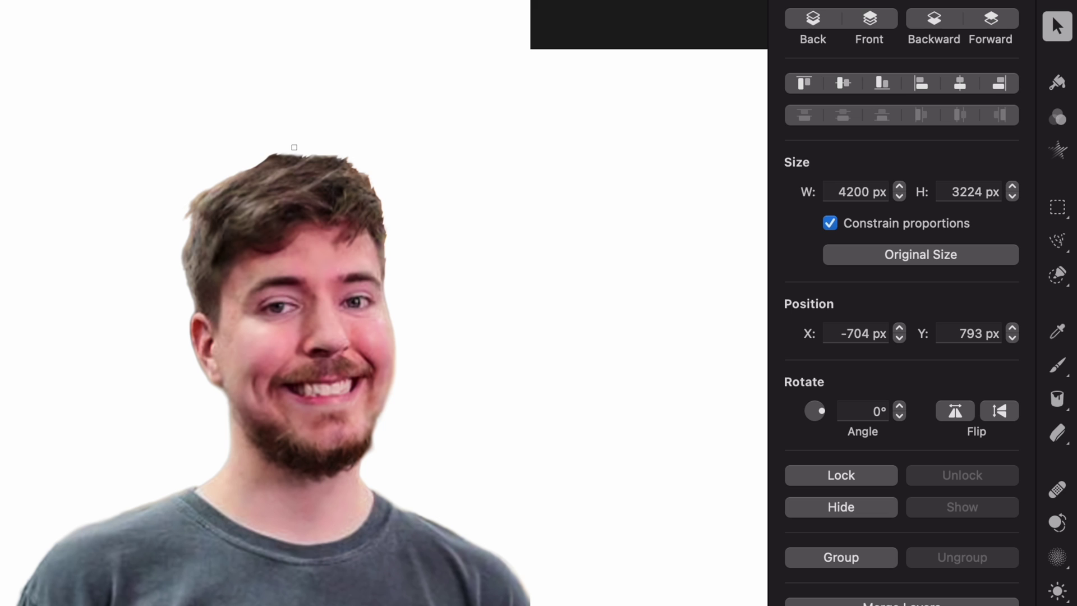
{"action": "left_click", "coordinate": [1057, 117]}
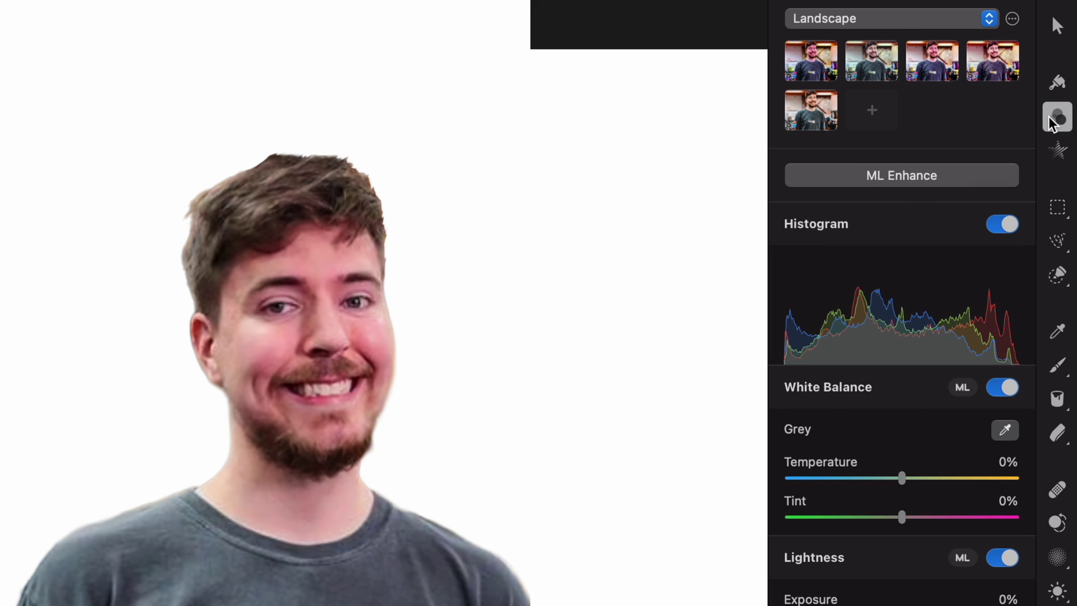
{"action": "left_click", "coordinate": [937, 178]}
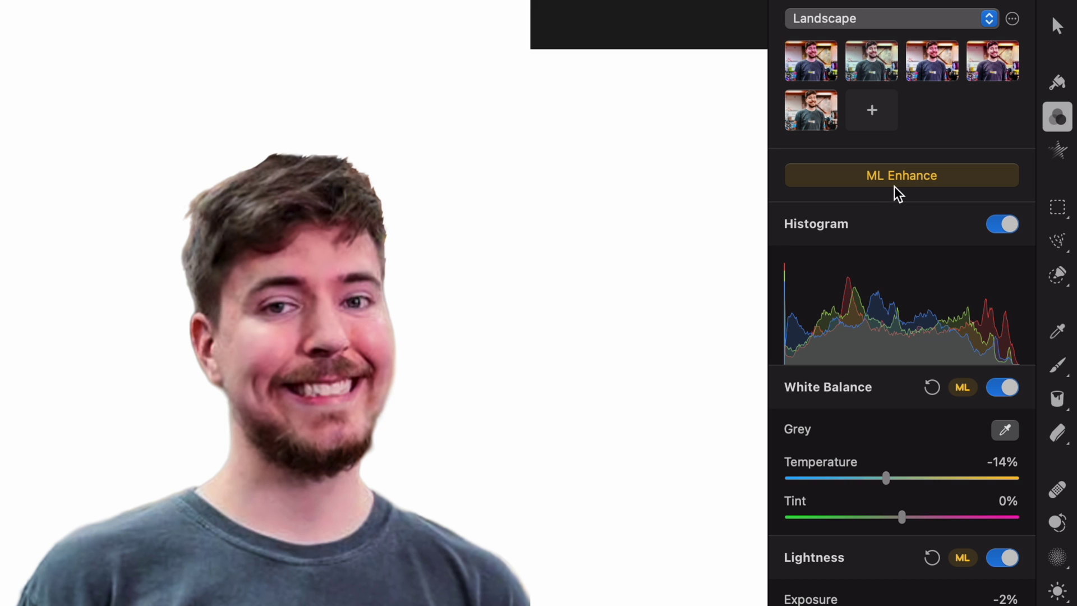
Step: In the man's Selective Color adjustment, set the red hue to 16% and adjust the red saturation
{"action": "scroll", "coordinate": [847, 393], "scroll_direction": "down", "scroll_amount": 15}
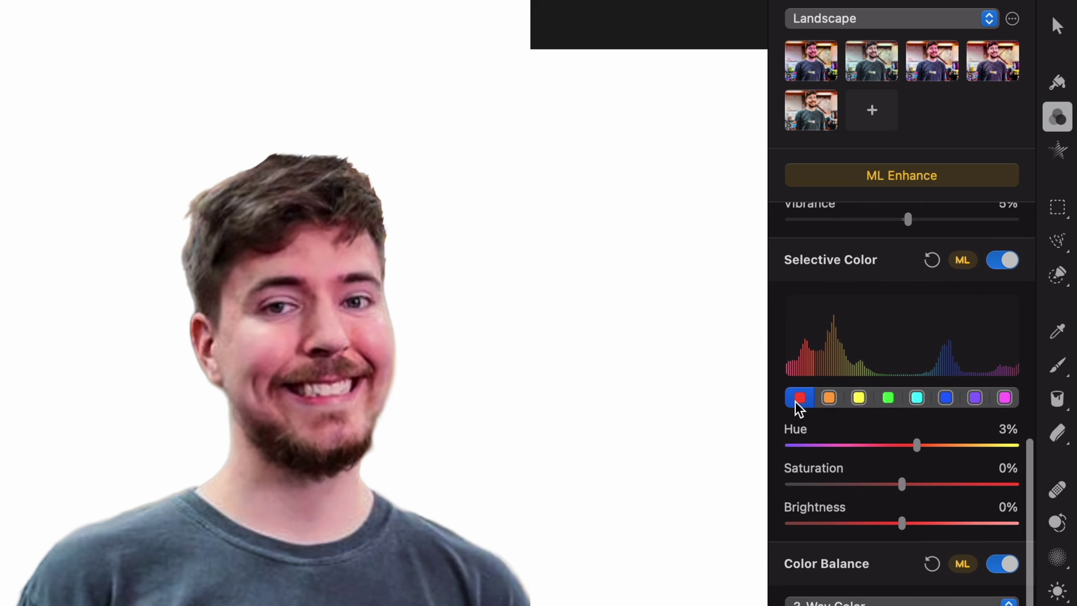
{"action": "left_click_drag", "start_coordinate": [916, 444], "coordinate": [942, 446]}
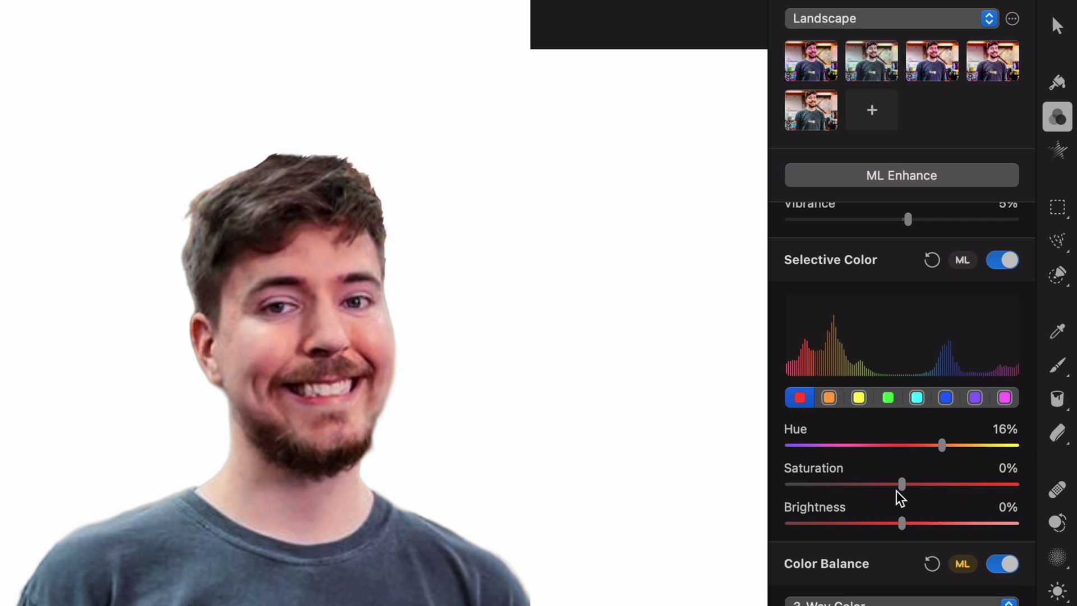
{"action": "left_click_drag", "start_coordinate": [902, 484], "coordinate": [924, 484]}
Step: Set the magenta range of the man's Selective Color to 71% hue and -49% brightness, and lower its saturation
{"action": "left_click", "coordinate": [1004, 397]}
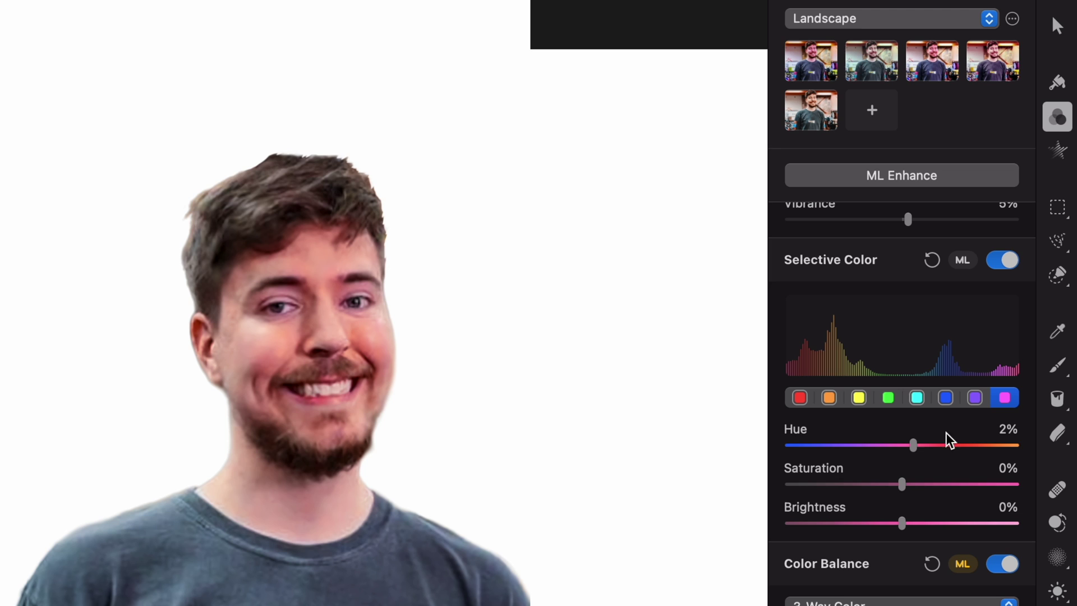
{"action": "left_click_drag", "start_coordinate": [914, 446], "coordinate": [959, 452]}
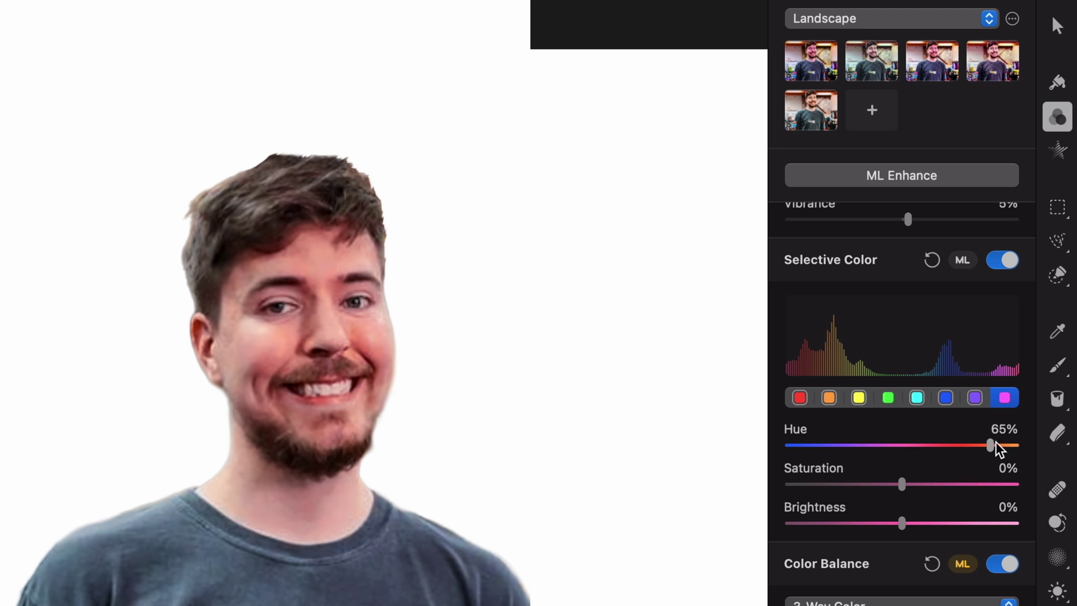
{"action": "left_click_drag", "start_coordinate": [997, 449], "coordinate": [1031, 449]}
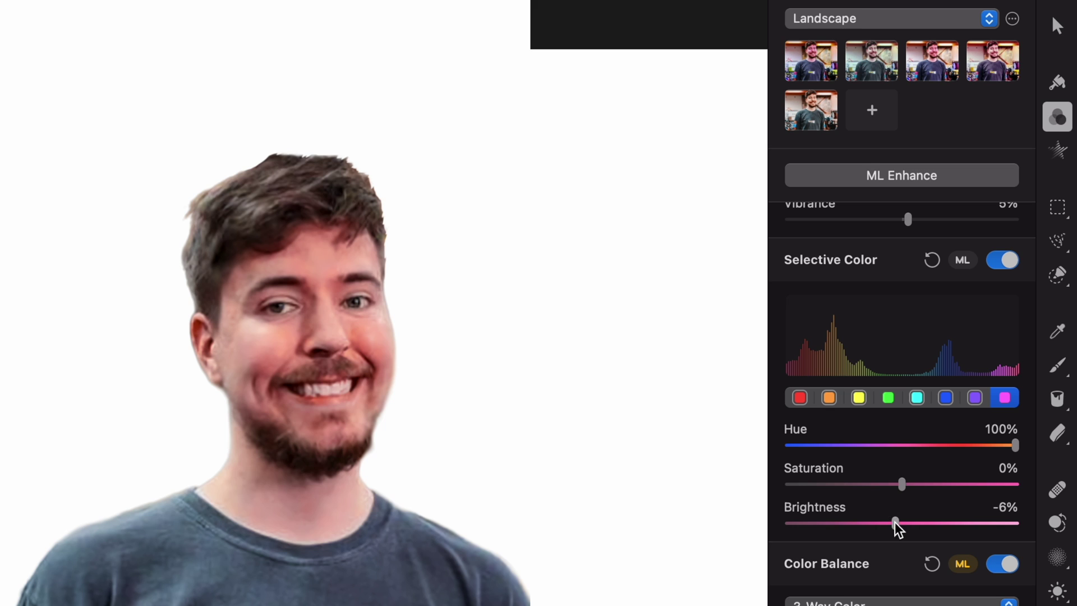
{"action": "left_click_drag", "start_coordinate": [895, 526], "coordinate": [850, 530]}
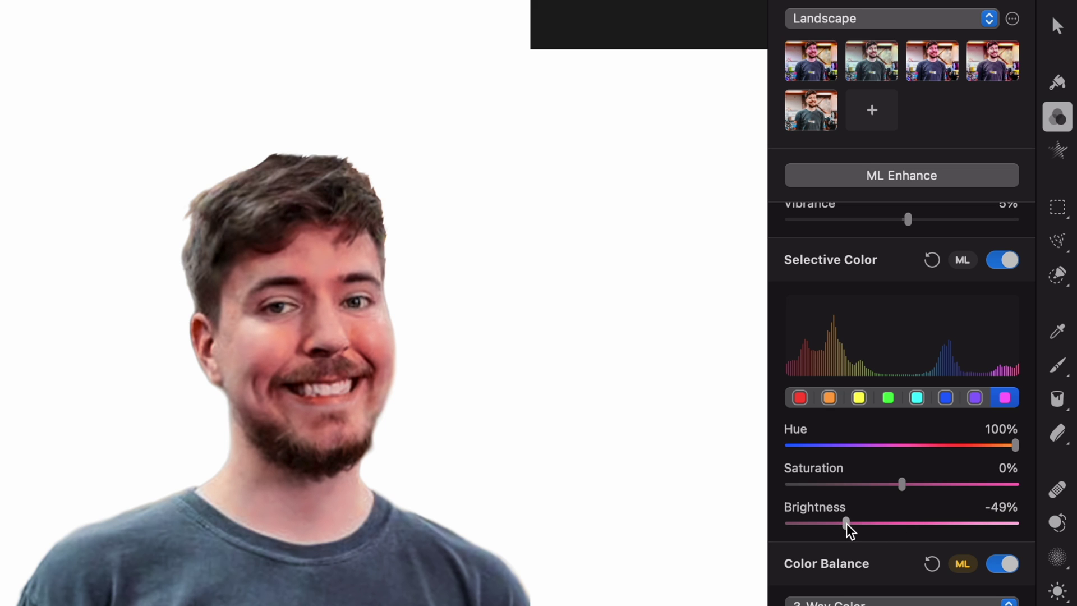
{"action": "mouse_move", "coordinate": [1011, 449]}
{"action": "left_mouse_down"}
{"action": "mouse_move", "coordinate": [967, 449]}
{"action": "mouse_move", "coordinate": [993, 448]}
{"action": "left_mouse_up"}
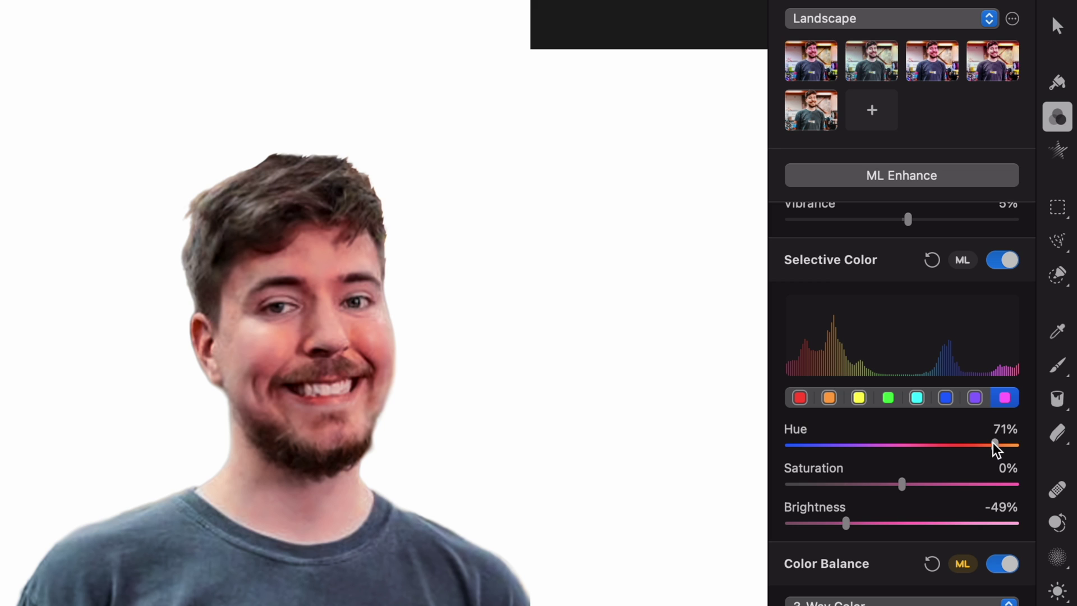
{"action": "left_click_drag", "start_coordinate": [900, 489], "coordinate": [863, 486]}
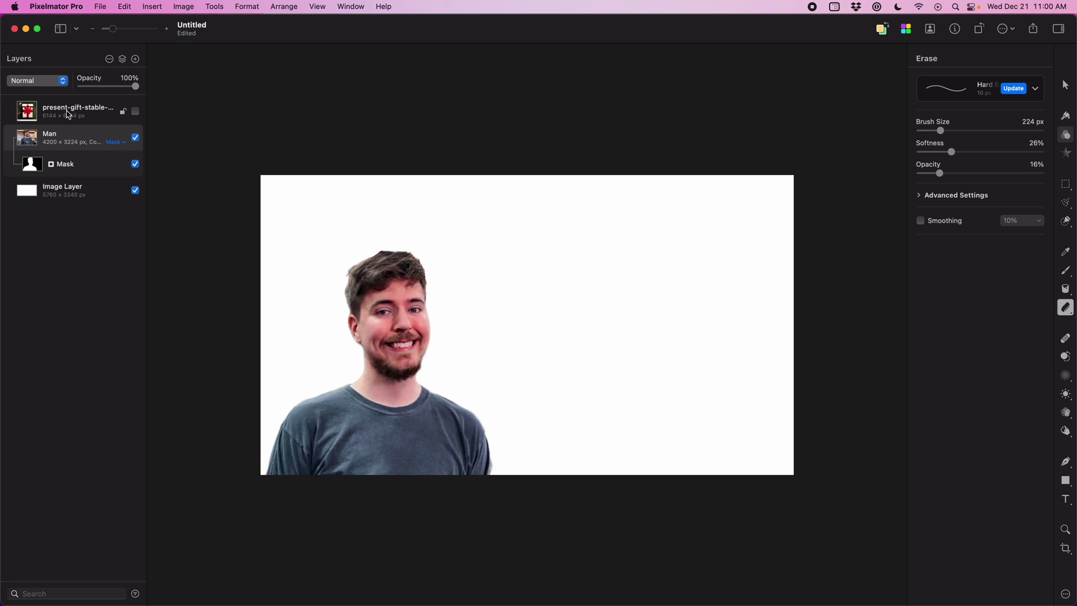
Step: Show the gift box layer and scale it down to 4232 × 4232 px
{"action": "left_click", "coordinate": [69, 115]}
{"action": "left_click", "coordinate": [135, 112]}
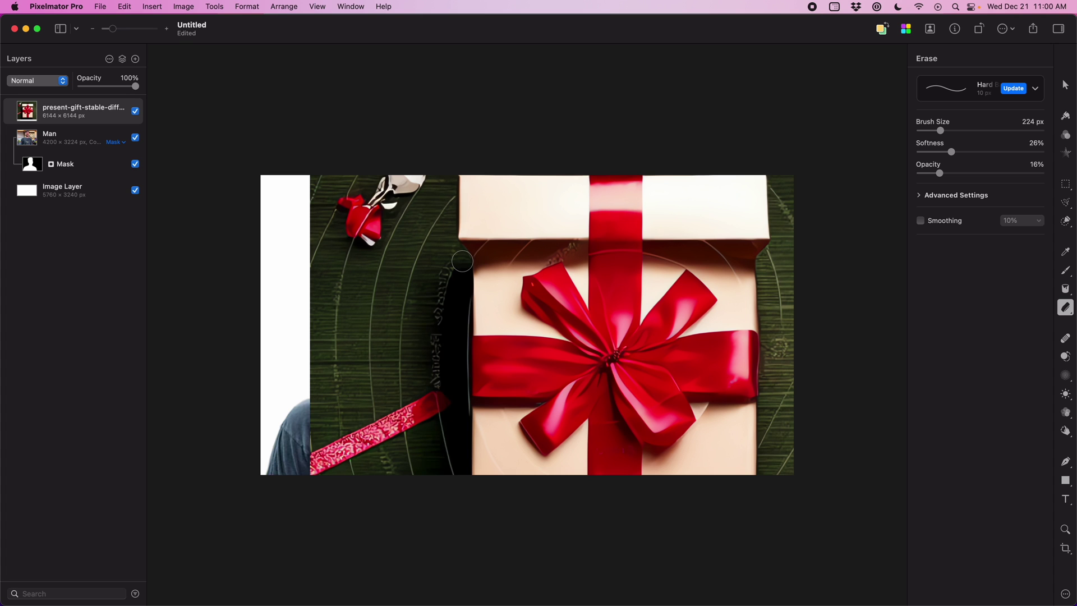
{"action": "key", "text": "super+t"}
{"action": "left_click_drag", "start_coordinate": [311, 93], "coordinate": [389, 155]}
{"action": "key", "text": "Return"}
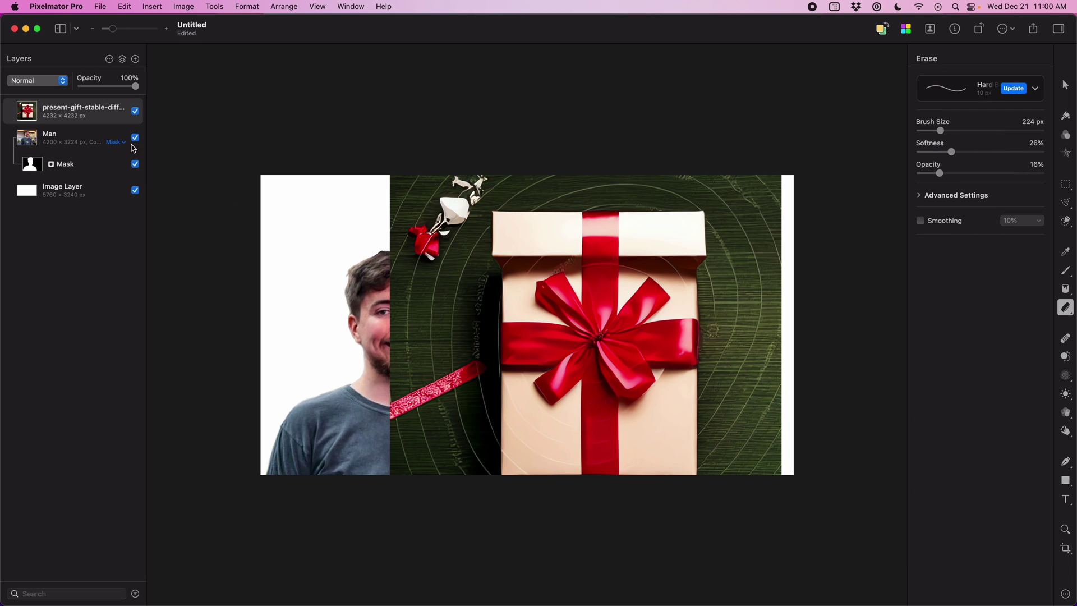
Step: Mask the gift box layer to its subject using Select Subject
{"action": "left_click", "coordinate": [215, 6]}
{"action": "mouse_move", "coordinate": [247, 85]}
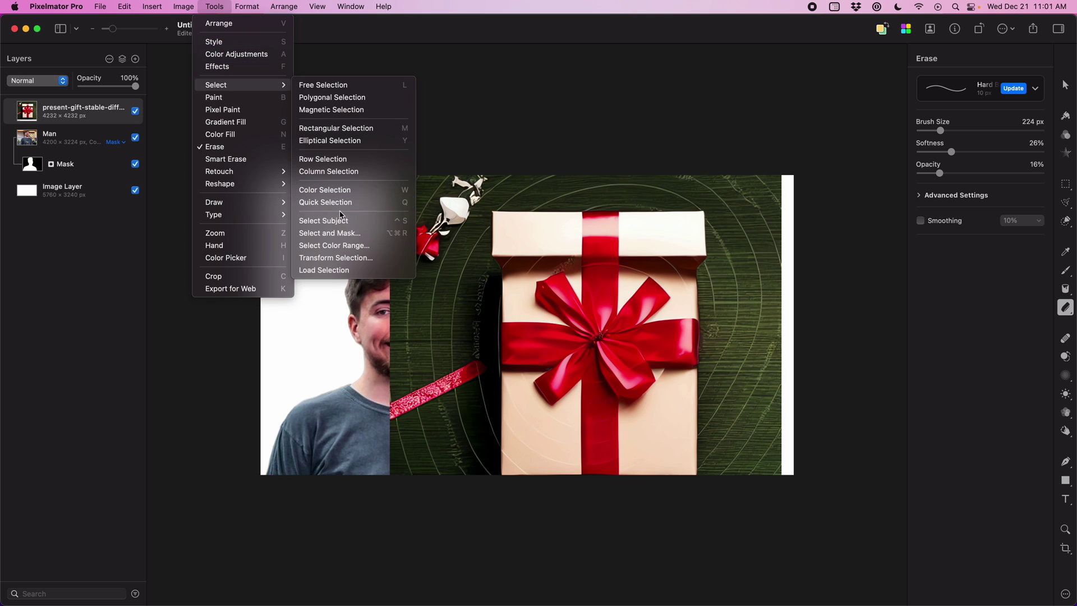
{"action": "left_click", "coordinate": [342, 221]}
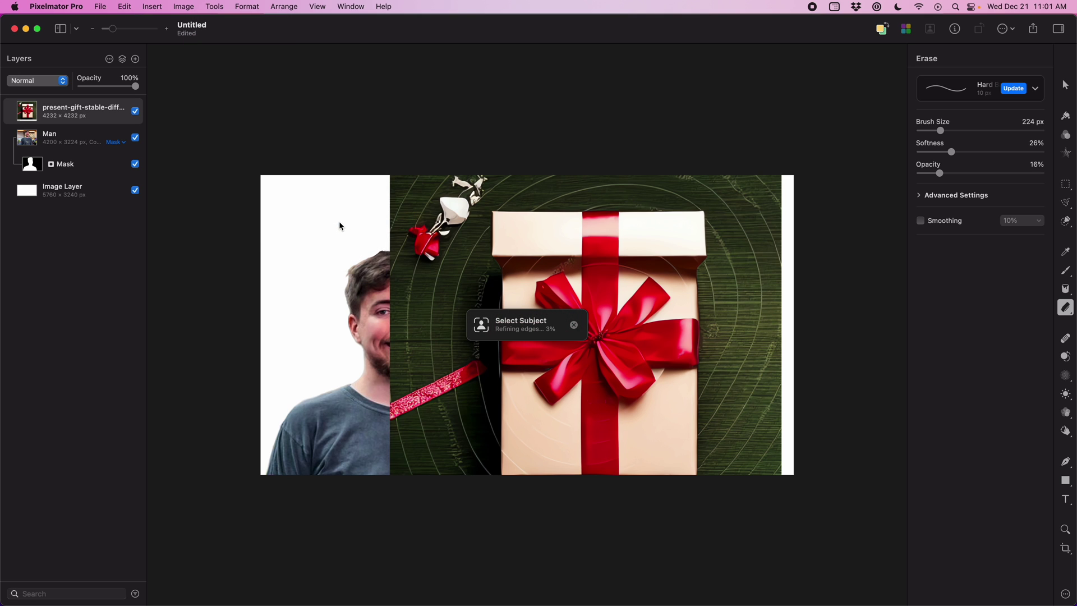
{"action": "right_click", "coordinate": [82, 108]}
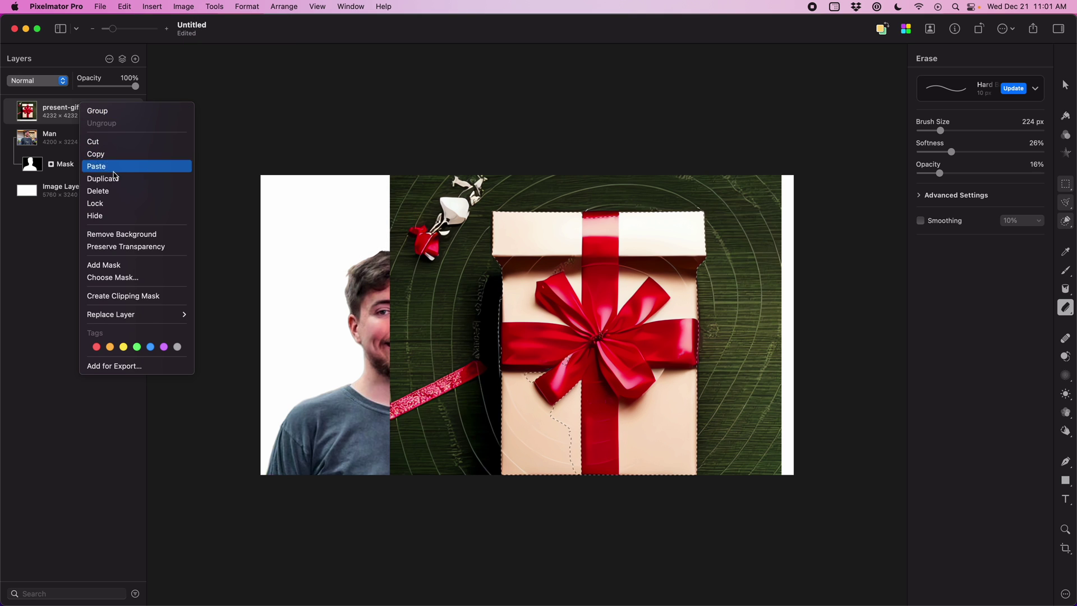
{"action": "left_click", "coordinate": [144, 264]}
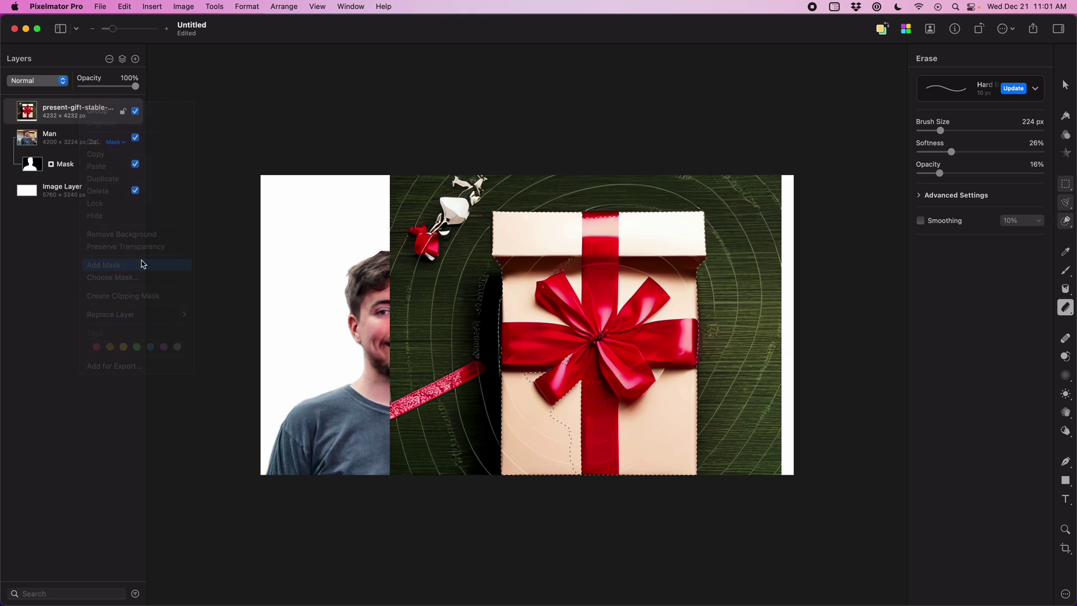
Step: Paint black on the gift box mask with a 505 px brush to remove the dark side fringe, the lid and the area beneath it
{"action": "key", "text": "b"}
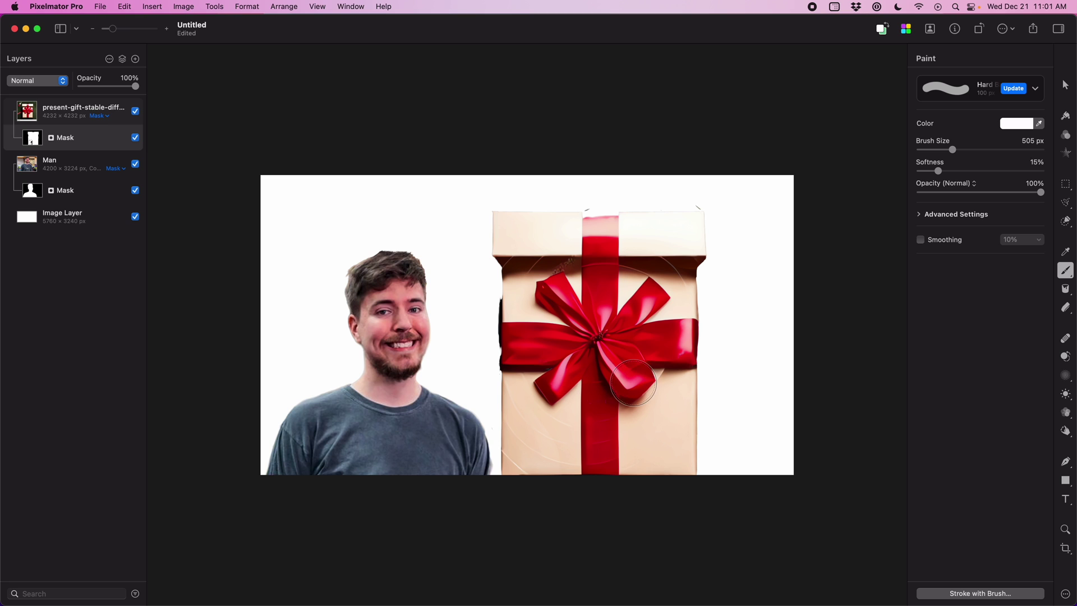
{"action": "key", "text": "x"}
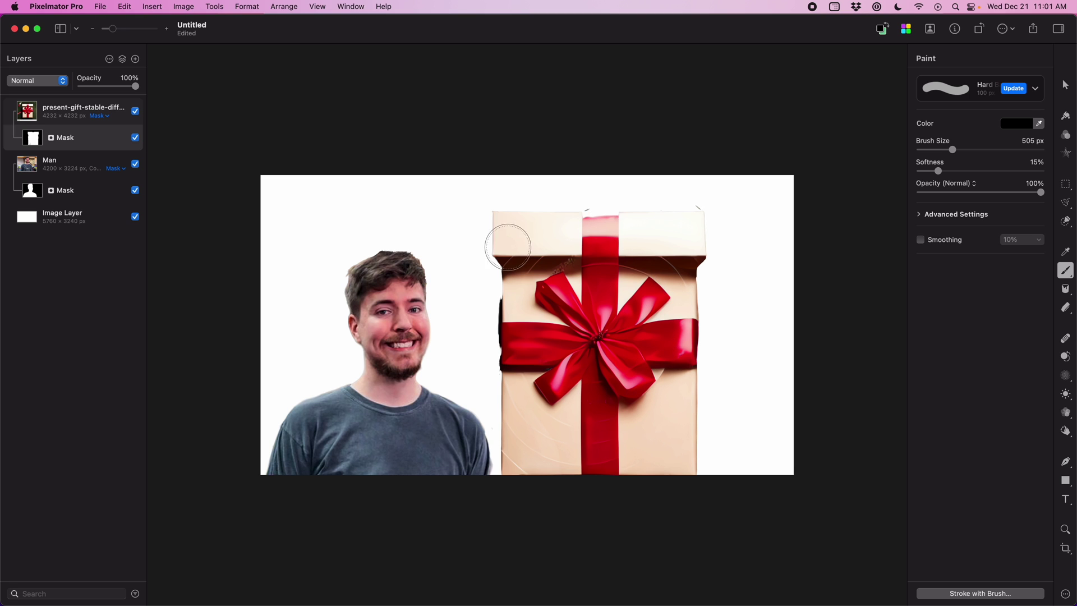
{"action": "mouse_move", "coordinate": [480, 225]}
{"action": "left_mouse_down"}
{"action": "mouse_move", "coordinate": [721, 224]}
{"action": "mouse_move", "coordinate": [676, 203]}
{"action": "mouse_move", "coordinate": [717, 244]}
{"action": "mouse_move", "coordinate": [503, 247]}
{"action": "mouse_move", "coordinate": [484, 300]}
{"action": "mouse_move", "coordinate": [481, 495]}
{"action": "left_mouse_up"}
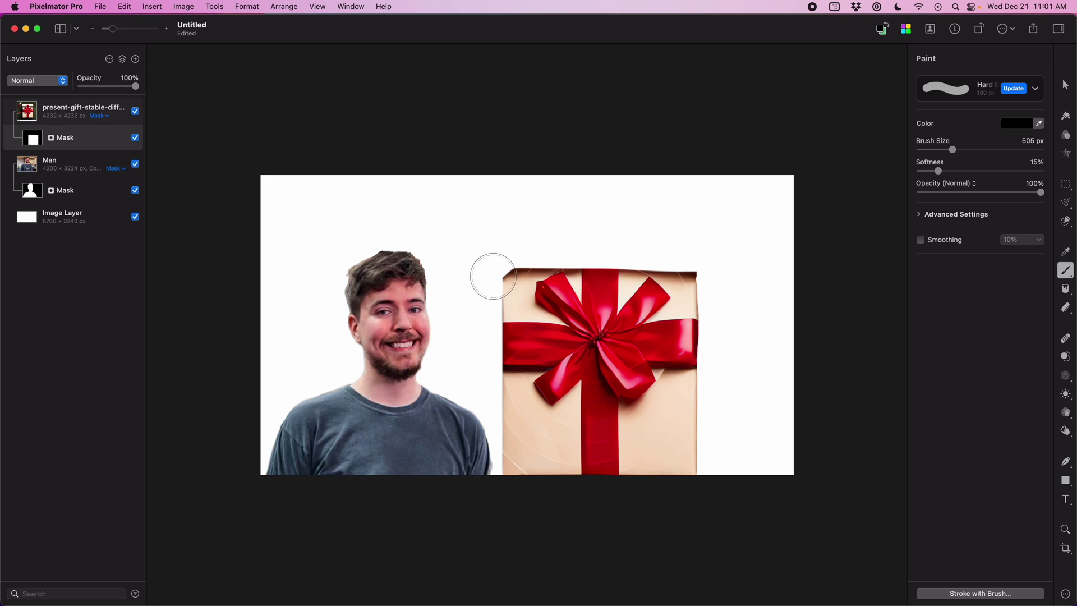
{"action": "left_click_drag", "start_coordinate": [476, 272], "coordinate": [733, 274]}
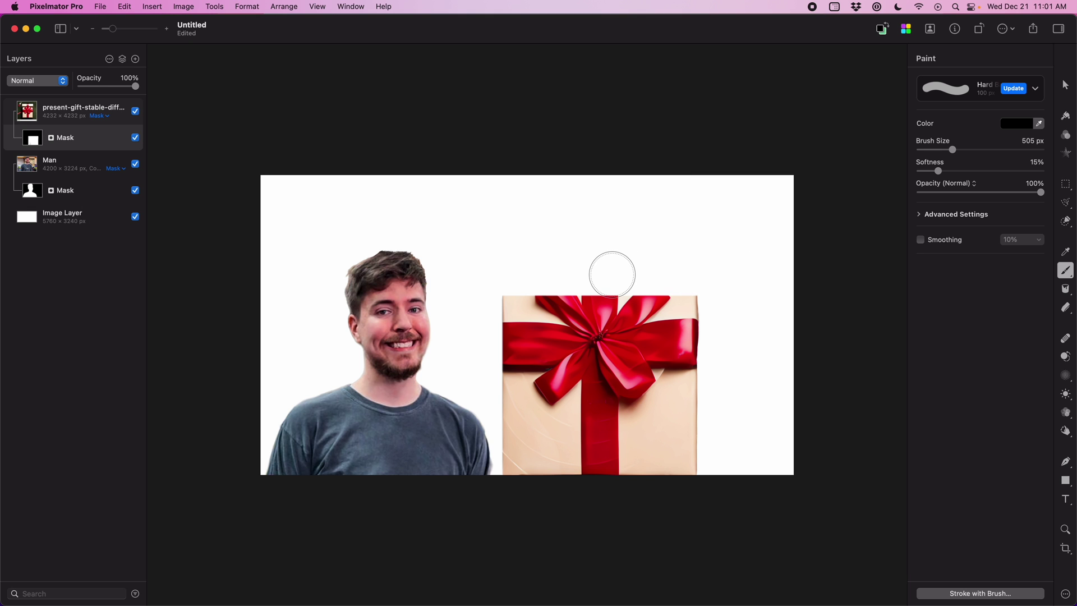
Step: Restore the bow's upper-left loop by painting white on the gift box mask with a 242 px brush at 7% softness
{"action": "key", "text": "super+plus"}
{"action": "key", "text": "super+plus"}
{"action": "left_click_drag", "start_coordinate": [602, 282], "coordinate": [602, 282]}
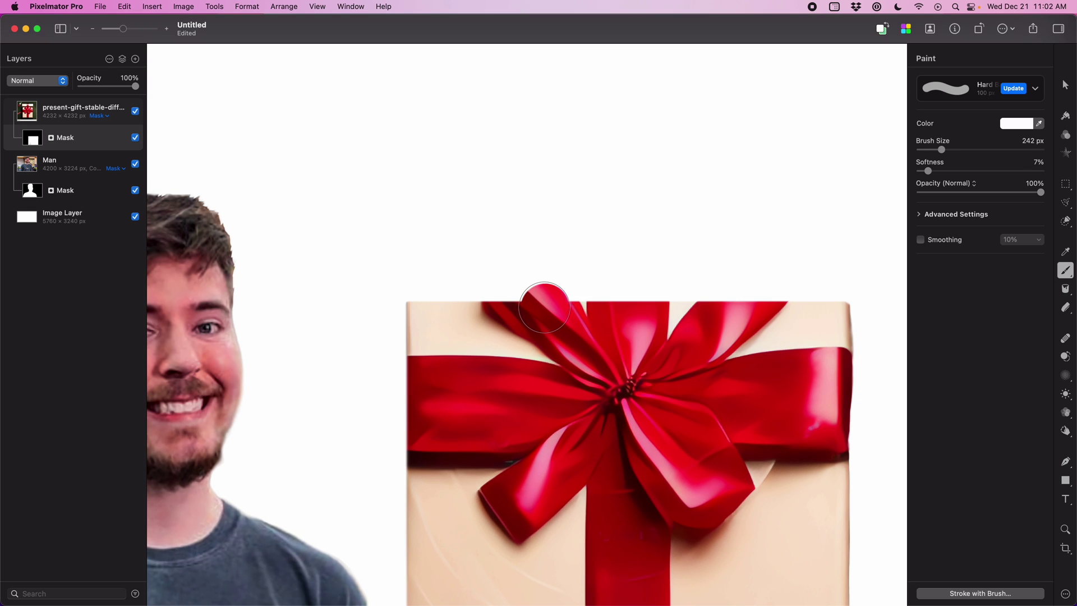
{"action": "mouse_move", "coordinate": [553, 301]}
{"action": "left_mouse_down"}
{"action": "mouse_move", "coordinate": [524, 284]}
{"action": "mouse_move", "coordinate": [493, 289]}
{"action": "mouse_move", "coordinate": [515, 272]}
{"action": "left_mouse_up"}
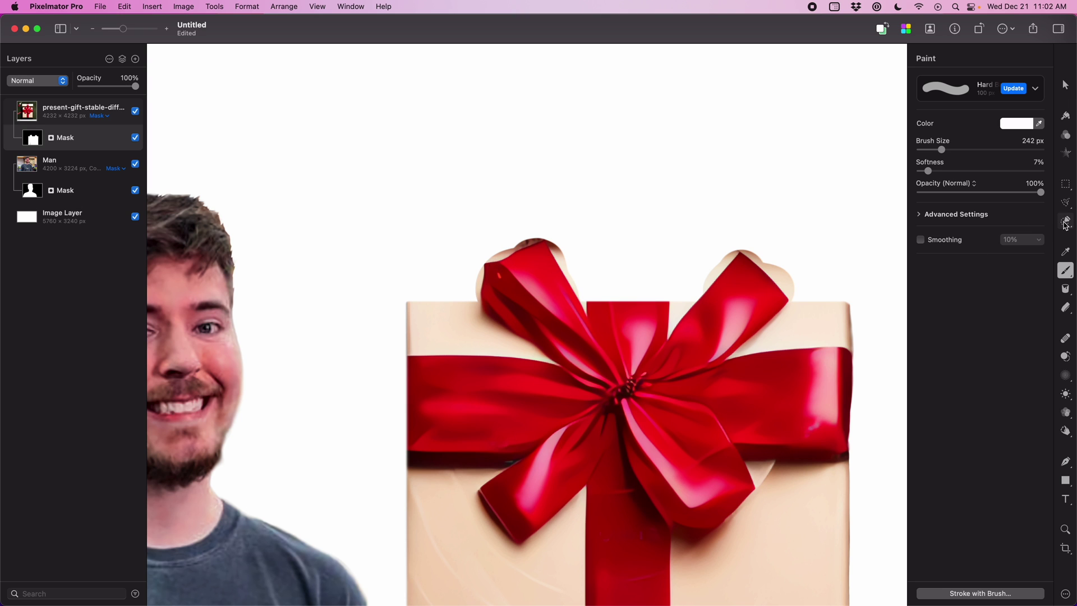
Step: Quick-select the two upper bow loops, invert the selection and paint black on the gift box mask to remove the fringes around them
{"action": "left_click", "coordinate": [1066, 222]}
{"action": "mouse_move", "coordinate": [710, 353]}
{"action": "left_mouse_down"}
{"action": "mouse_move", "coordinate": [740, 299]}
{"action": "mouse_move", "coordinate": [742, 267]}
{"action": "mouse_move", "coordinate": [723, 295]}
{"action": "mouse_move", "coordinate": [773, 302]}
{"action": "mouse_move", "coordinate": [687, 329]}
{"action": "left_mouse_up"}
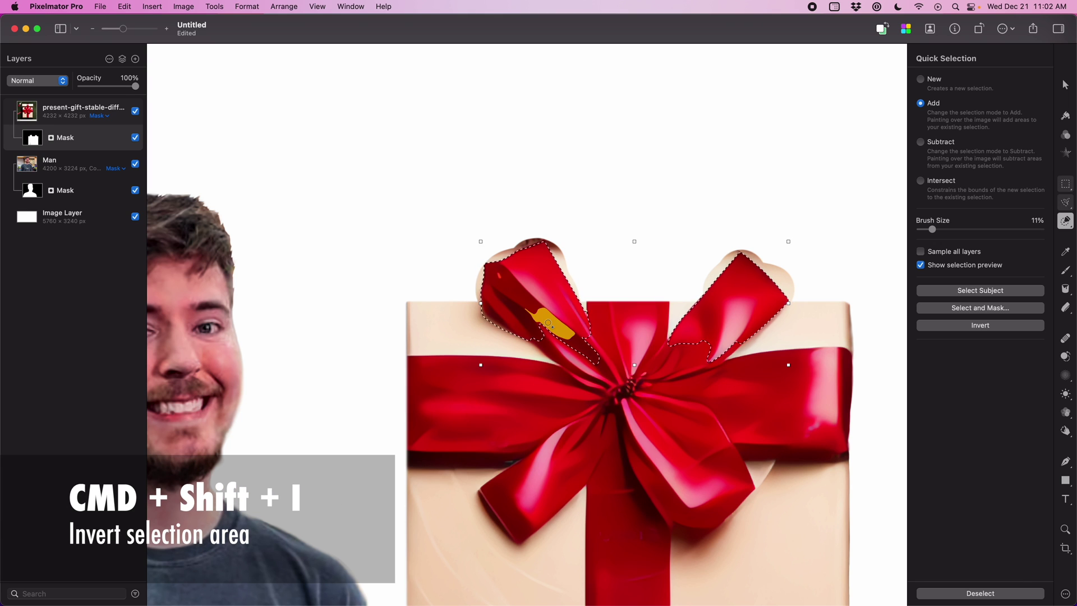
{"action": "key", "text": "shift+super+i"}
{"action": "key", "text": "b"}
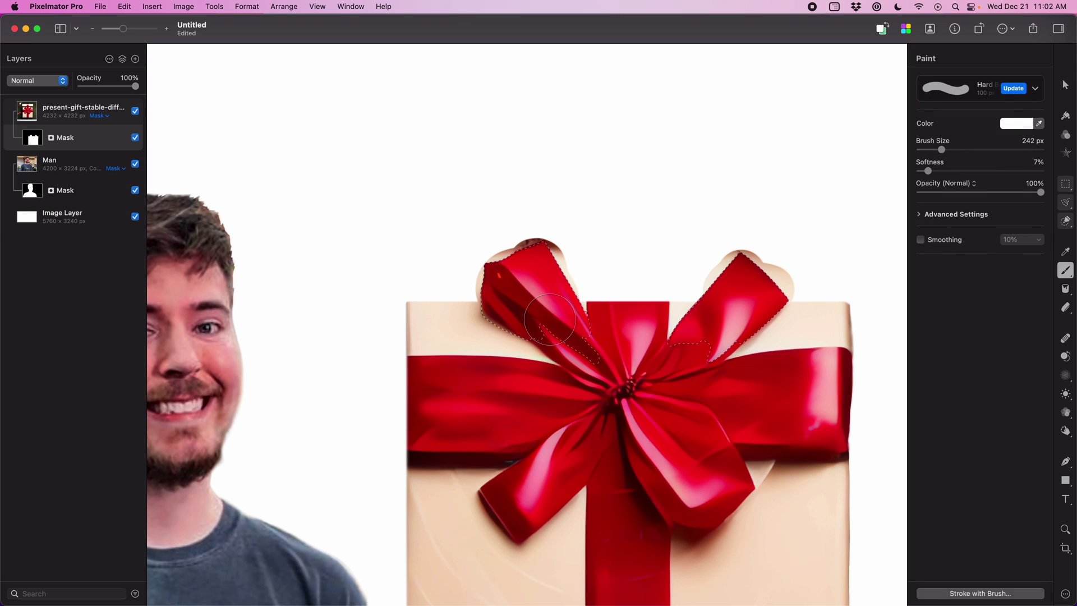
{"action": "mouse_move", "coordinate": [471, 276]}
{"action": "left_mouse_down"}
{"action": "mouse_move", "coordinate": [834, 279]}
{"action": "mouse_move", "coordinate": [697, 241]}
{"action": "mouse_move", "coordinate": [473, 238]}
{"action": "mouse_move", "coordinate": [483, 228]}
{"action": "left_mouse_up"}
{"action": "key", "text": "super+minus"}
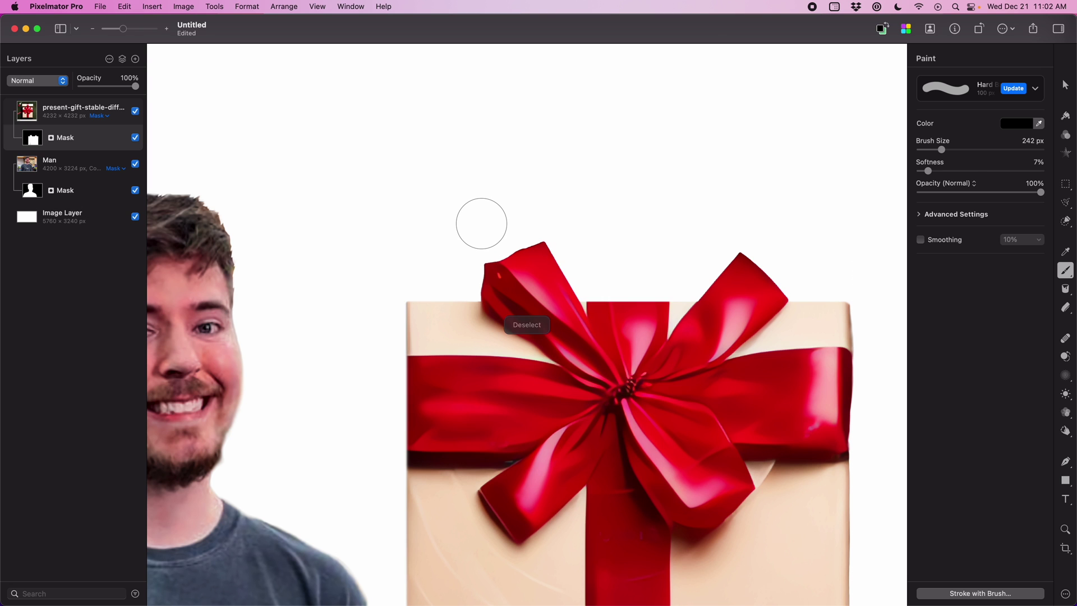
{"action": "key", "text": "v"}
{"action": "key", "text": "super+minus"}
{"action": "key", "text": "super+minus"}
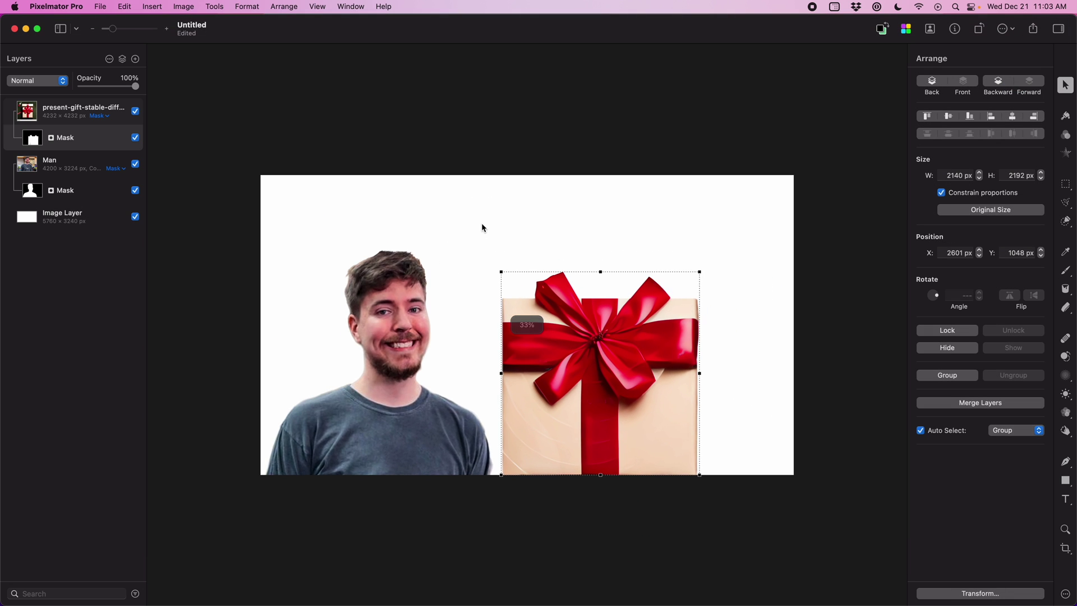
Step: Add the 6000 × 4000 px fir branches photo to the composition and place its layer between the Man layer and the white Image Layer
{"action": "left_click", "coordinate": [481, 120]}
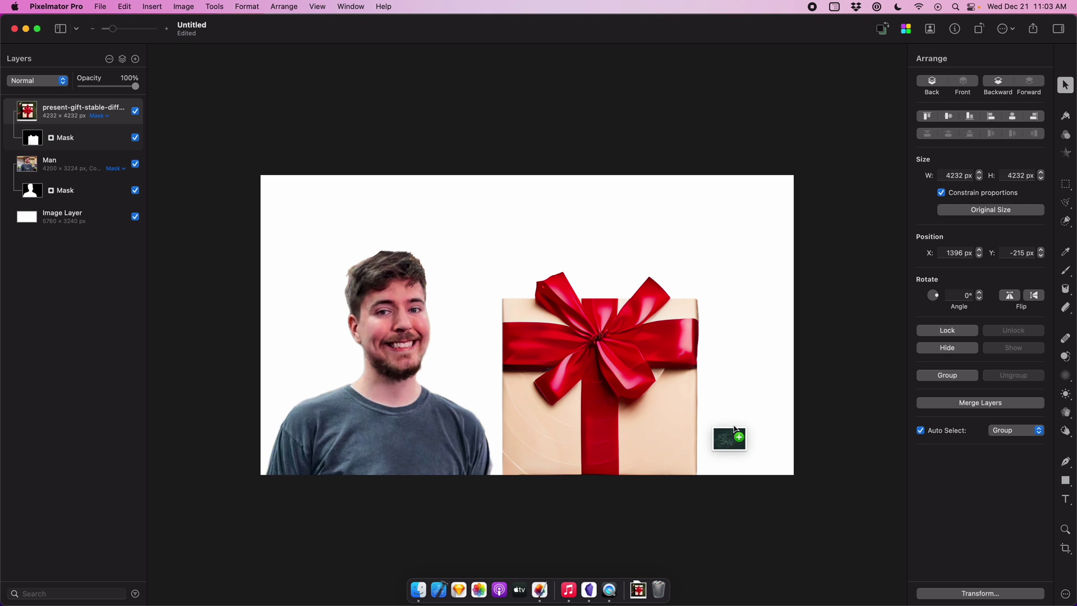
{"action": "left_click_drag", "start_coordinate": [734, 437], "coordinate": [494, 353]}
{"action": "left_click_drag", "start_coordinate": [53, 110], "coordinate": [49, 242]}
Step: Add a Gaussian blur effect with a radius of 47.8 px to the fir branches background layer
{"action": "left_click", "coordinate": [1066, 152]}
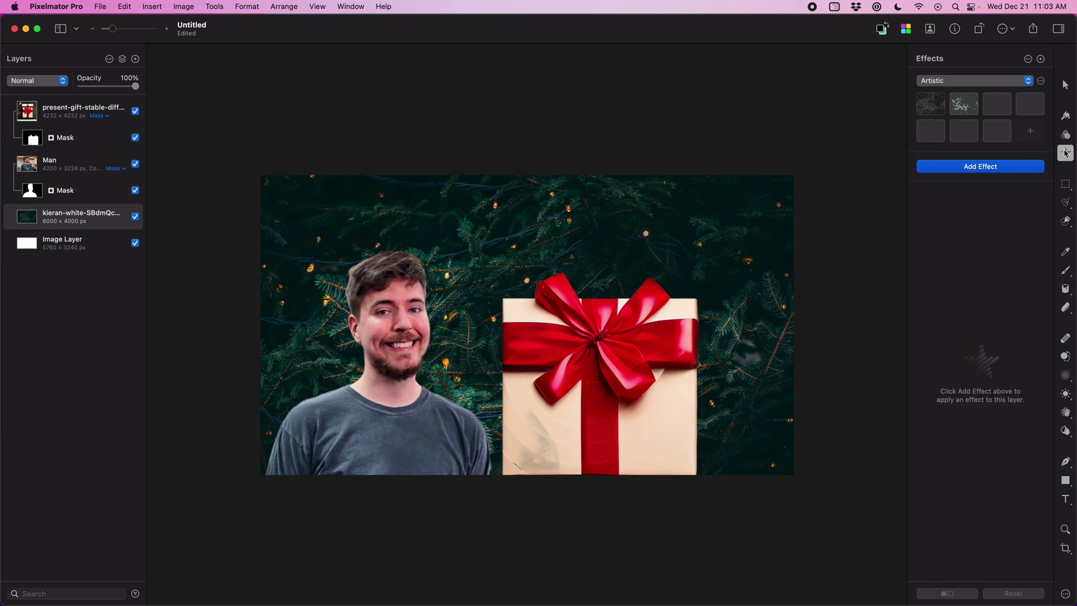
{"action": "left_click", "coordinate": [1013, 169]}
{"action": "left_click", "coordinate": [945, 222]}
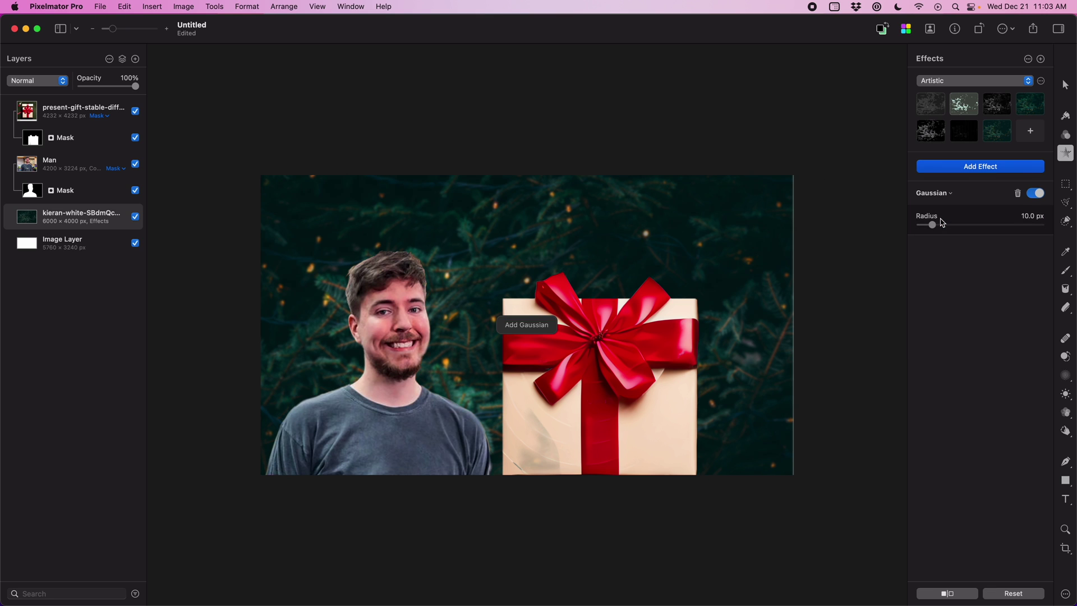
{"action": "left_click_drag", "start_coordinate": [930, 224], "coordinate": [965, 227]}
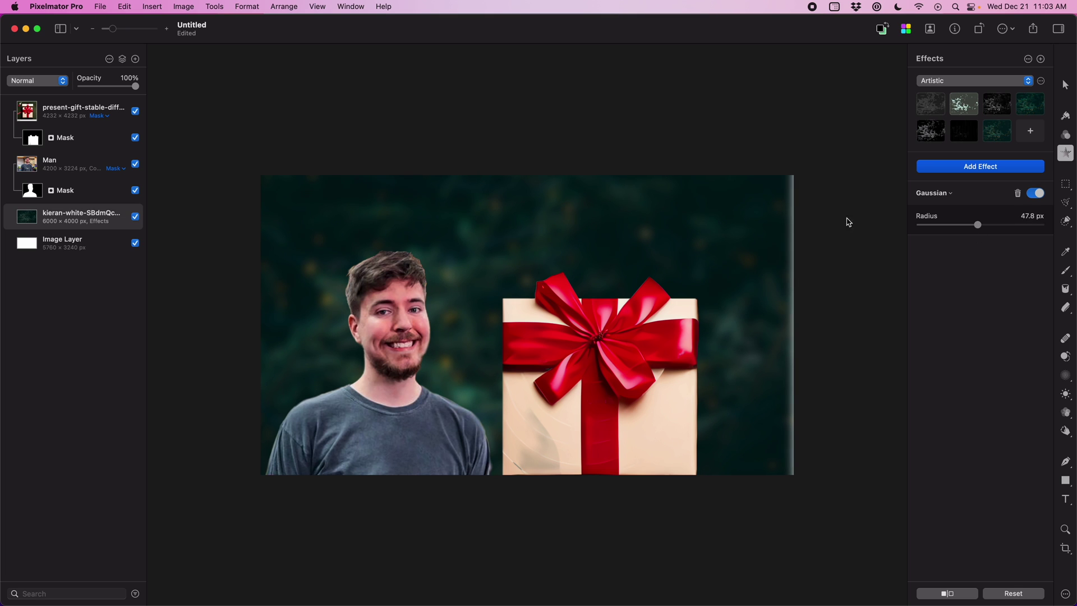
Step: Try resizing the whole image to 1920 × 1080 px with the Lanczos algorithm and undo it
{"action": "key", "text": "v"}
{"action": "left_click", "coordinate": [197, 5]}
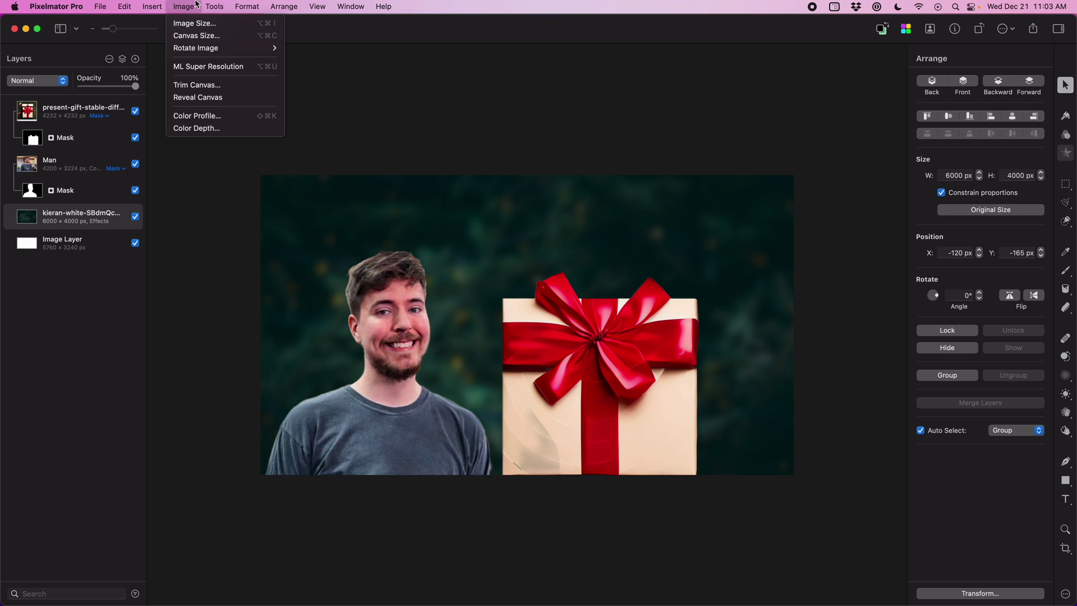
{"action": "left_click", "coordinate": [197, 23]}
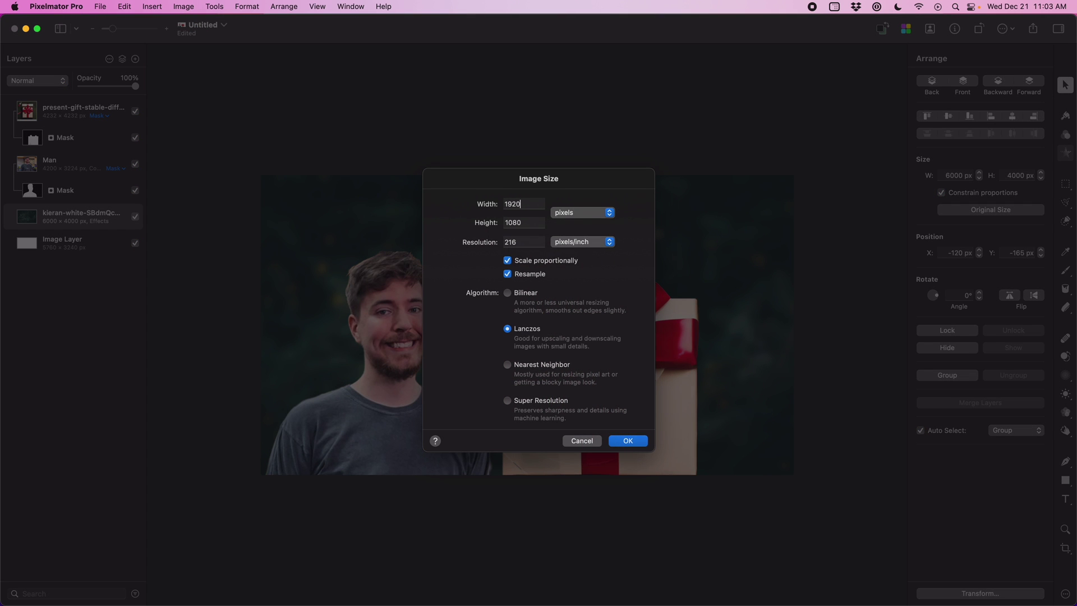
{"action": "key", "text": "Return"}
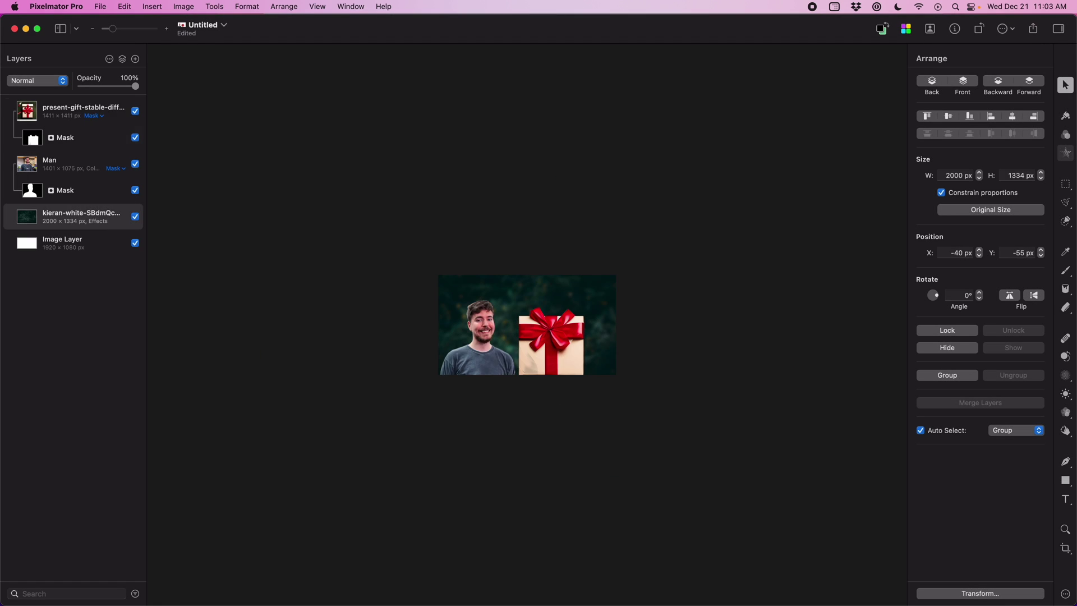
{"action": "key", "text": "super+z"}
Step: Duplicate the Man layer and merge the copy with its mask into a single cut-out layer
{"action": "right_click", "coordinate": [81, 168]}
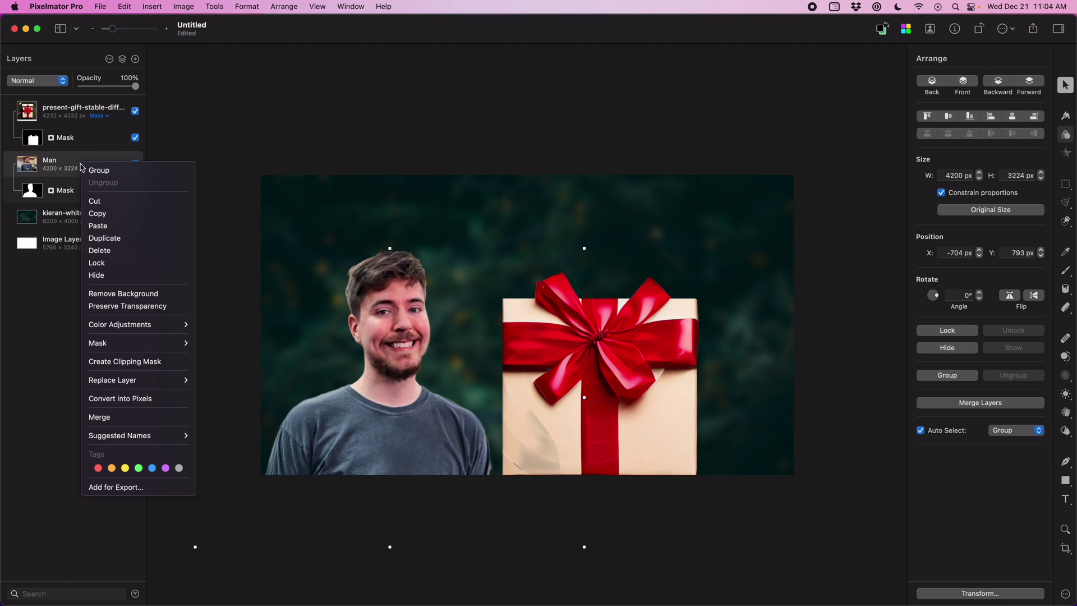
{"action": "left_click", "coordinate": [104, 238]}
{"action": "right_click", "coordinate": [72, 171]}
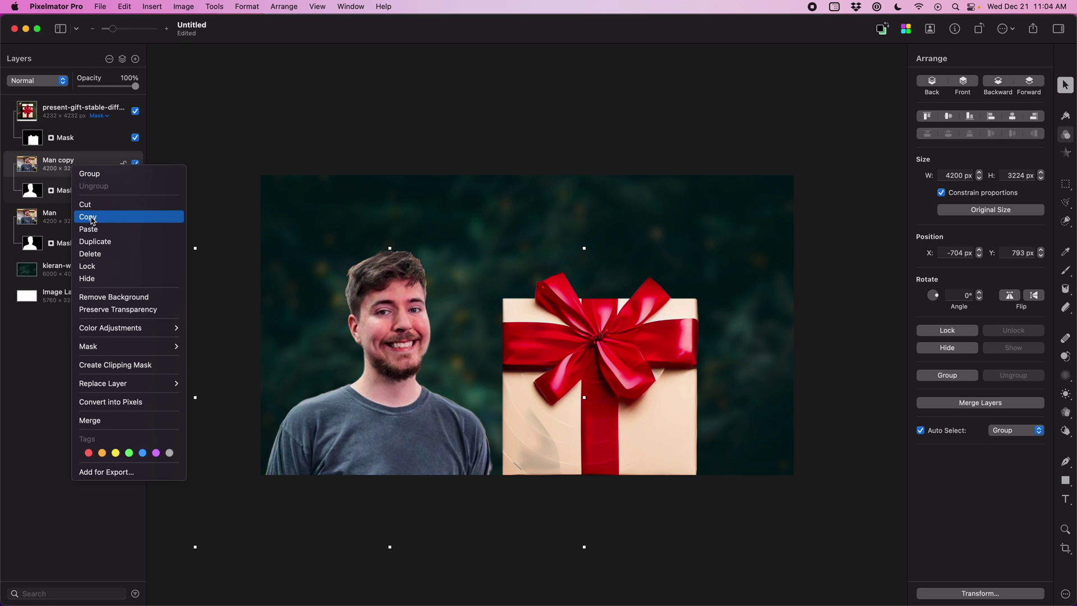
{"action": "left_click", "coordinate": [115, 421]}
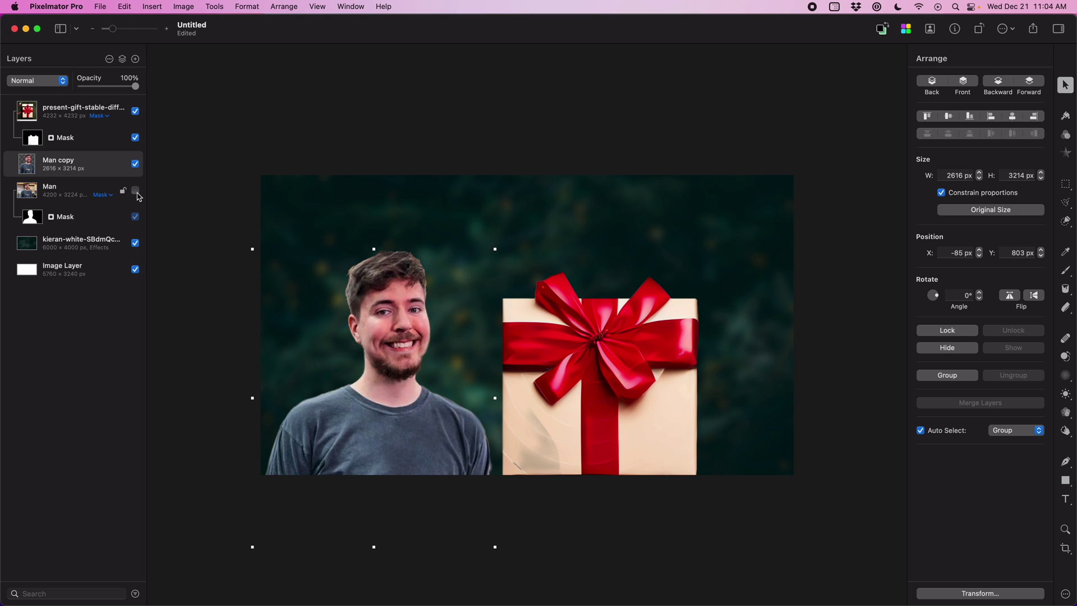
Step: Add a mask to the Man copy layer and paint black over the body below the head with a 1073 px brush at 7% softness
{"action": "right_click", "coordinate": [91, 173]}
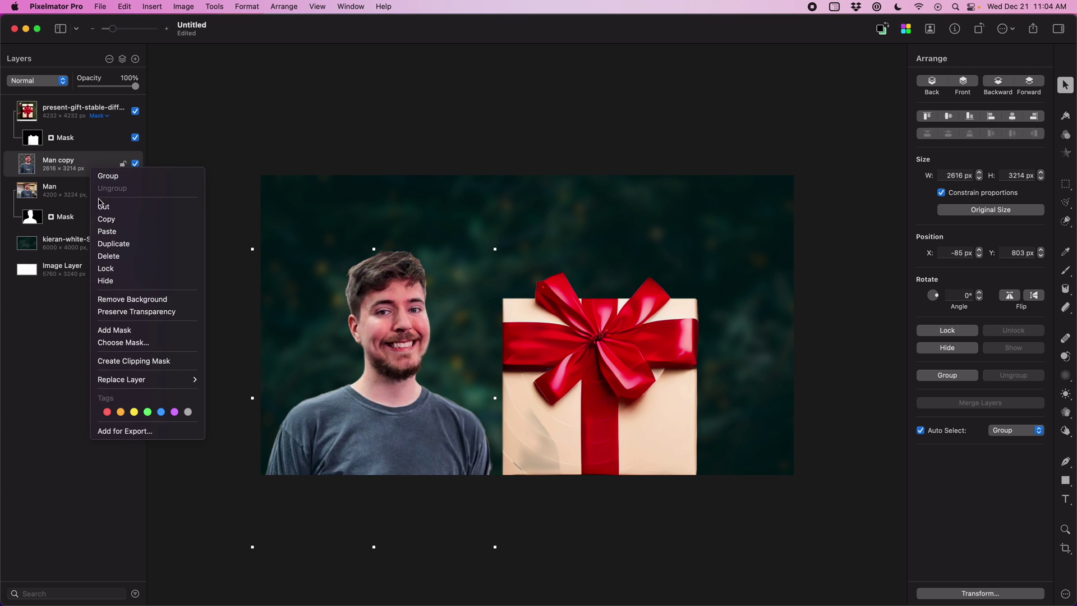
{"action": "left_click", "coordinate": [124, 330]}
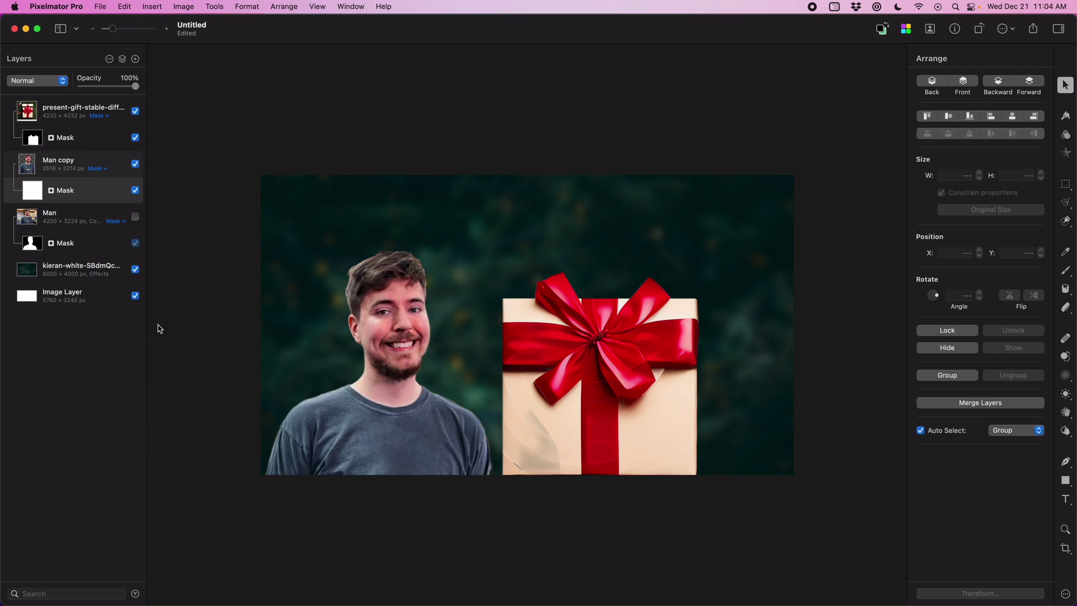
{"action": "key", "text": "b"}
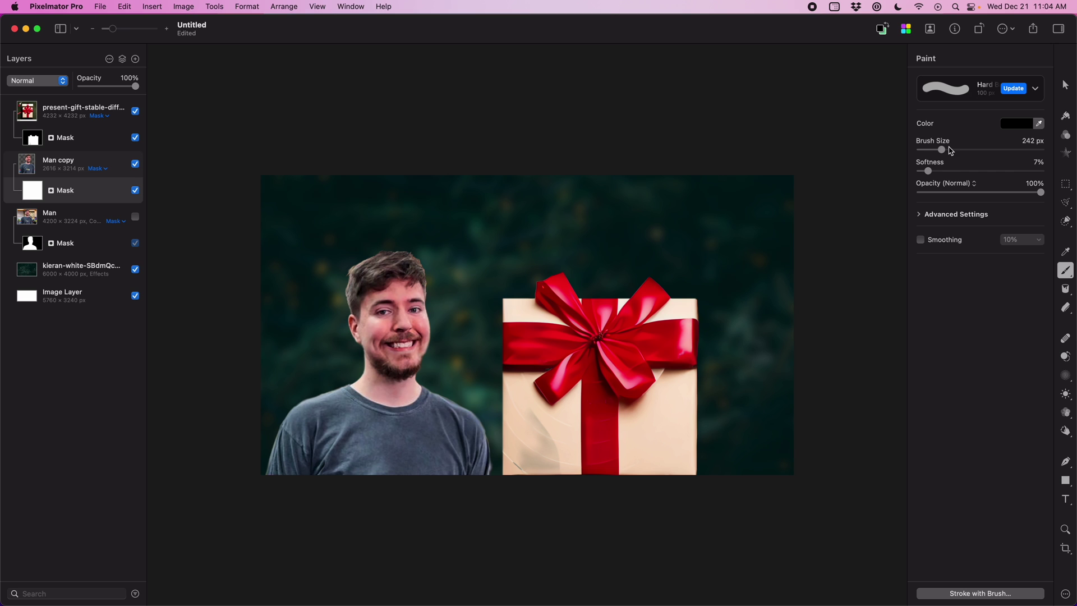
{"action": "left_click_drag", "start_coordinate": [942, 150], "coordinate": [969, 150]}
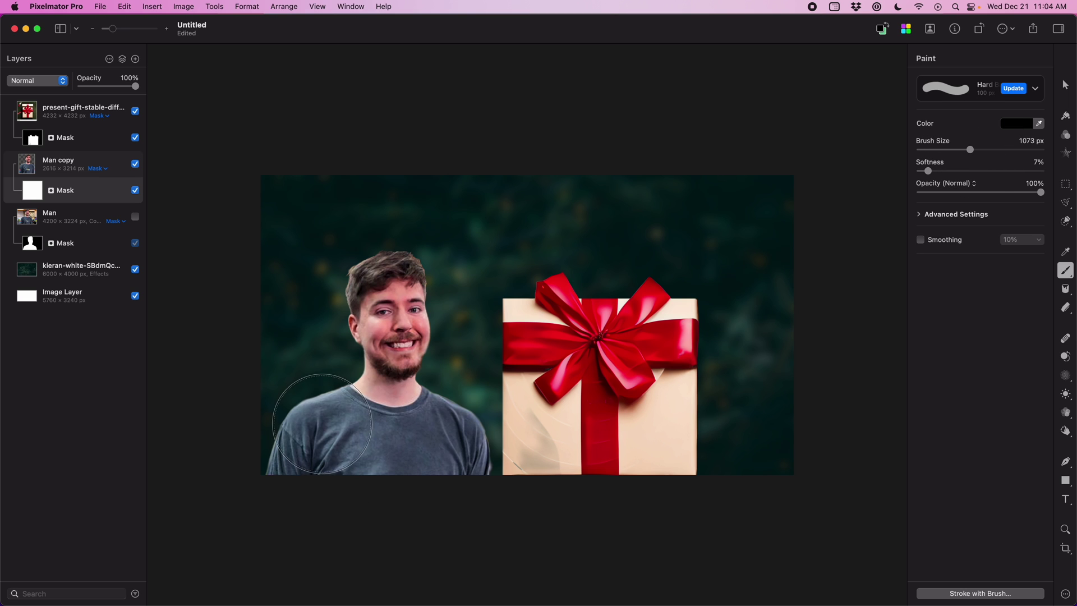
{"action": "mouse_move", "coordinate": [322, 424]}
{"action": "left_mouse_down"}
{"action": "mouse_move", "coordinate": [289, 477]}
{"action": "mouse_move", "coordinate": [341, 474]}
{"action": "mouse_move", "coordinate": [330, 414]}
{"action": "mouse_move", "coordinate": [370, 458]}
{"action": "mouse_move", "coordinate": [406, 466]}
{"action": "mouse_move", "coordinate": [455, 468]}
{"action": "mouse_move", "coordinate": [484, 450]}
{"action": "mouse_move", "coordinate": [452, 427]}
{"action": "mouse_move", "coordinate": [394, 433]}
{"action": "mouse_move", "coordinate": [328, 393]}
{"action": "left_mouse_up"}
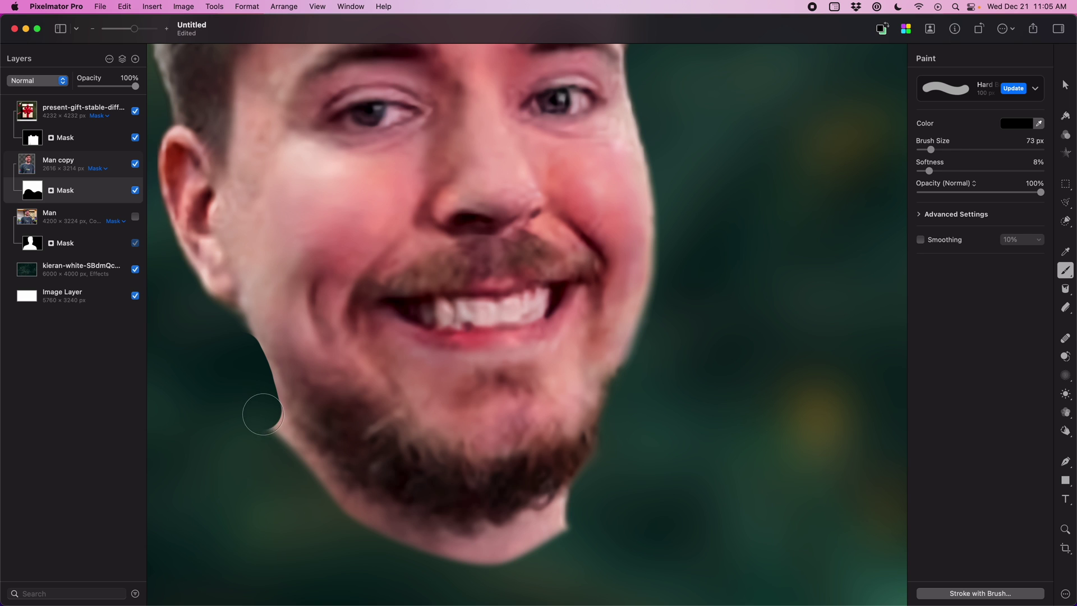
{"action": "left_click_drag", "start_coordinate": [262, 412], "coordinate": [308, 495]}
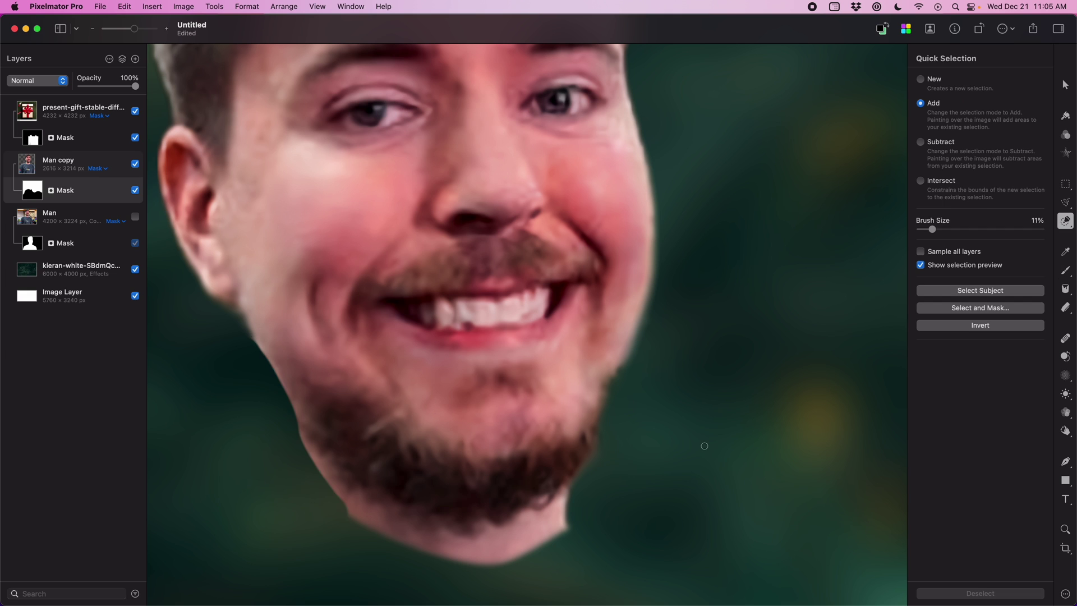
Step: Quick-select the beard, invert the selection and mask out the remaining neck with a 73 px black brush at 29% softness
{"action": "mouse_move", "coordinate": [459, 490]}
{"action": "left_mouse_down"}
{"action": "mouse_move", "coordinate": [337, 426]}
{"action": "mouse_move", "coordinate": [477, 483]}
{"action": "mouse_move", "coordinate": [567, 469]}
{"action": "left_mouse_up"}
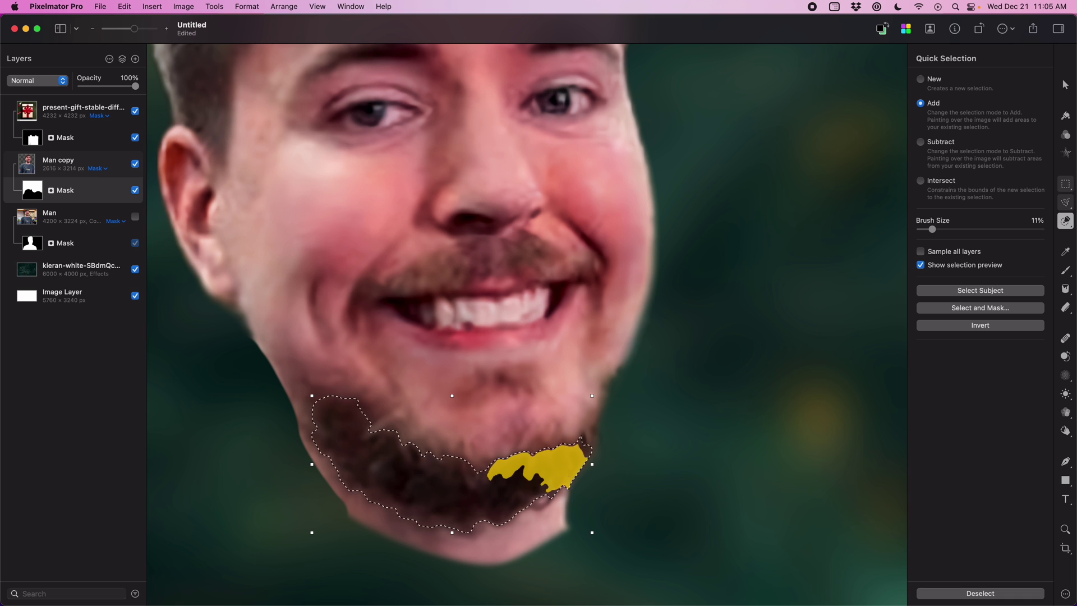
{"action": "key", "text": "super+shift+i"}
{"action": "key", "text": "b"}
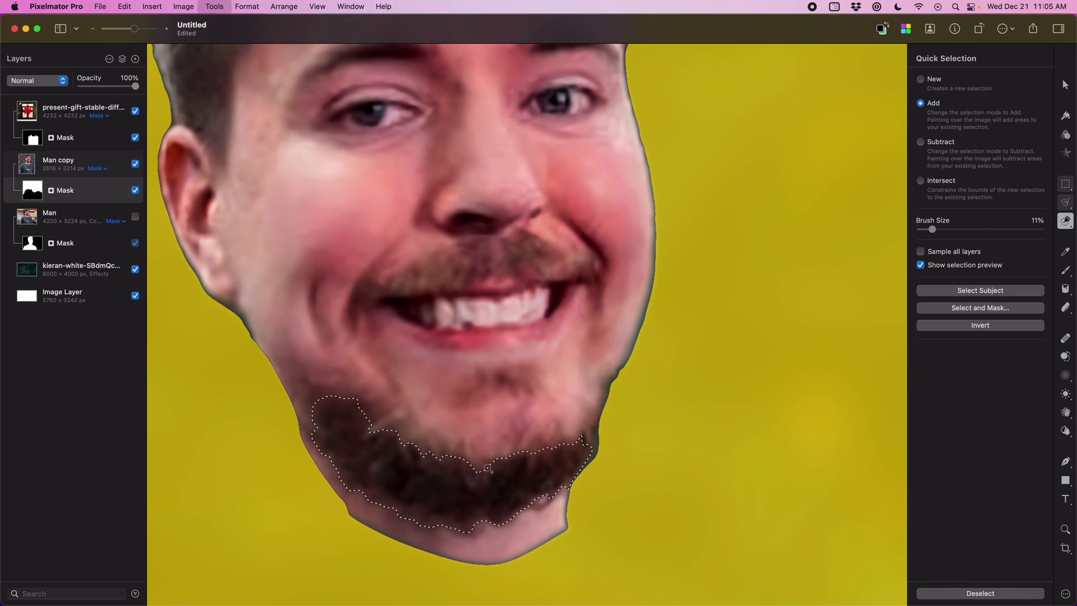
{"action": "mouse_move", "coordinate": [578, 494]}
{"action": "left_mouse_down"}
{"action": "mouse_move", "coordinate": [521, 512]}
{"action": "mouse_move", "coordinate": [510, 543]}
{"action": "mouse_move", "coordinate": [575, 501]}
{"action": "mouse_move", "coordinate": [527, 557]}
{"action": "mouse_move", "coordinate": [502, 527]}
{"action": "mouse_move", "coordinate": [451, 550]}
{"action": "mouse_move", "coordinate": [488, 559]}
{"action": "mouse_move", "coordinate": [477, 542]}
{"action": "mouse_move", "coordinate": [446, 532]}
{"action": "mouse_move", "coordinate": [388, 559]}
{"action": "mouse_move", "coordinate": [385, 513]}
{"action": "mouse_move", "coordinate": [431, 535]}
{"action": "mouse_move", "coordinate": [342, 516]}
{"action": "mouse_move", "coordinate": [348, 493]}
{"action": "mouse_move", "coordinate": [365, 503]}
{"action": "mouse_move", "coordinate": [285, 421]}
{"action": "left_mouse_up"}
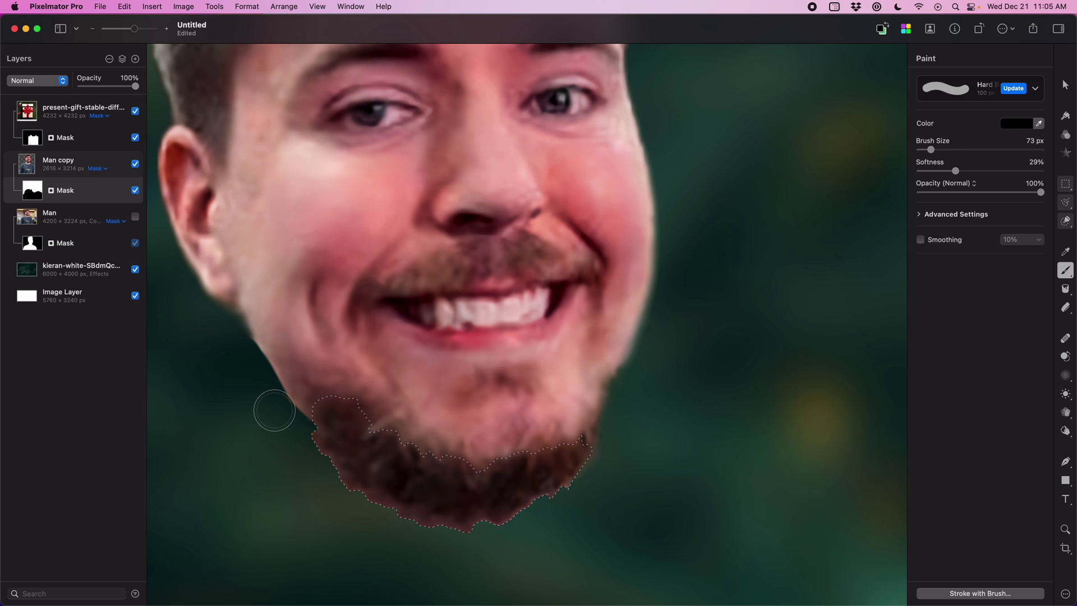
{"action": "scroll", "coordinate": [266, 407], "scroll_direction": "up", "scroll_amount": 1}
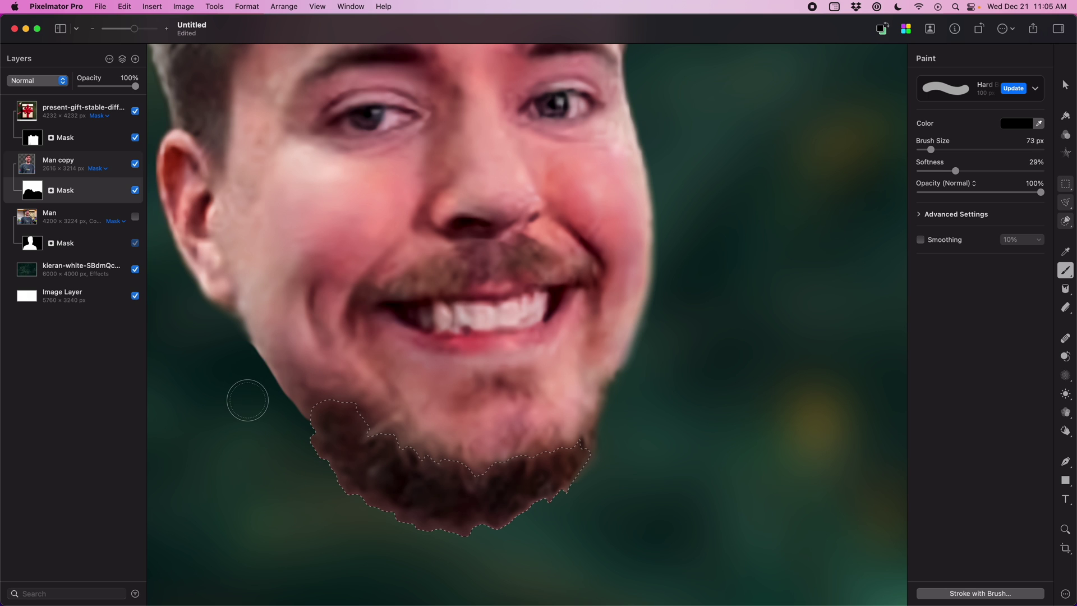
{"action": "key", "text": "super+d"}
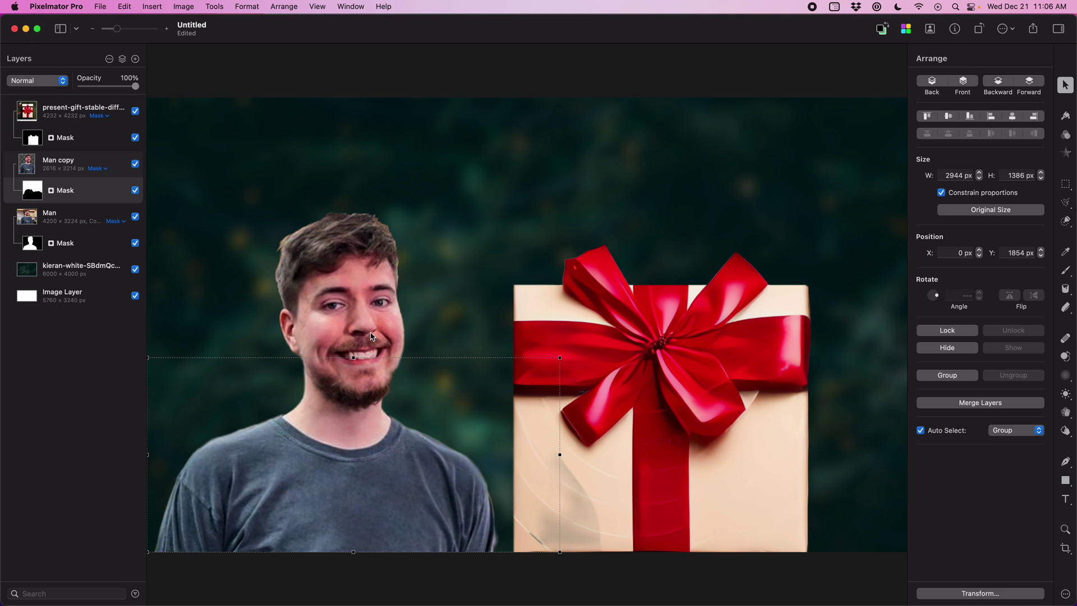
Step: Enlarge the Man copy head layer to 3799 × 4667 px and position it over the neck at X -704 px, Y 336 px
{"action": "left_click", "coordinate": [57, 221]}
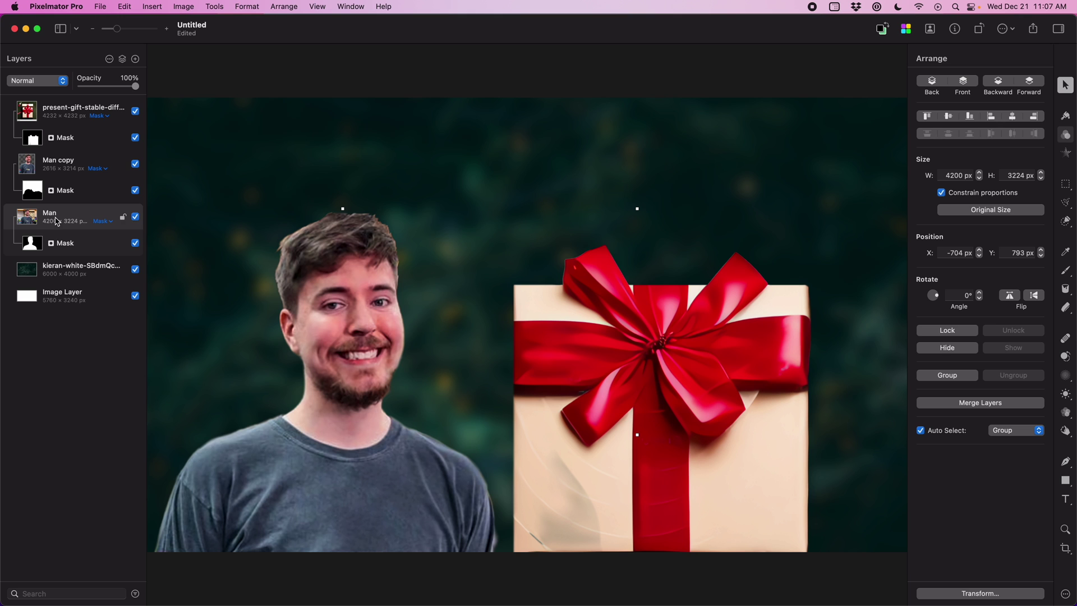
{"action": "left_click", "coordinate": [68, 174]}
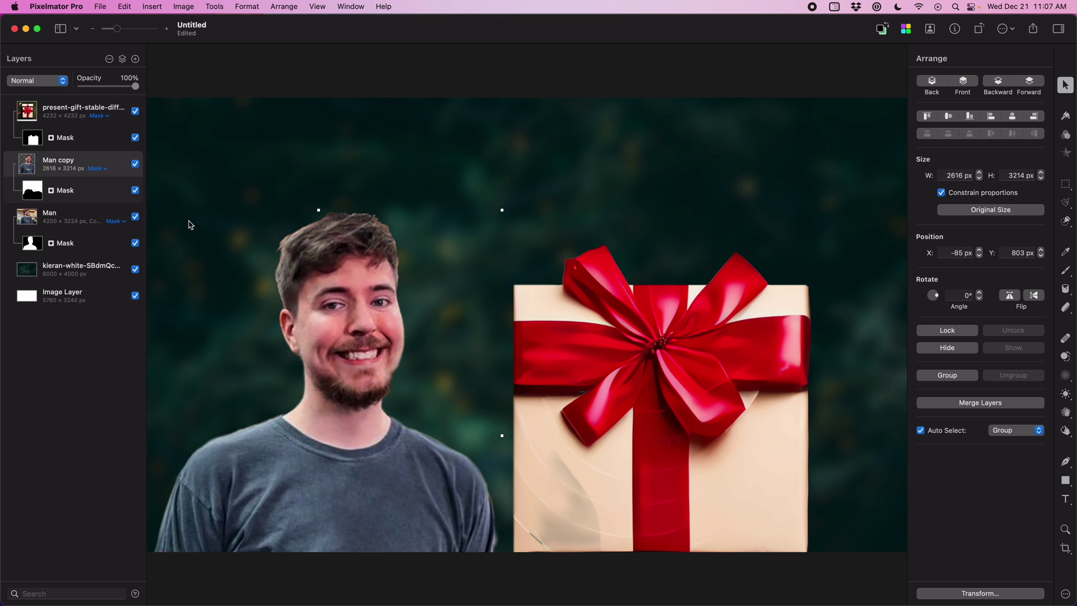
{"action": "key", "text": "super+minus"}
{"action": "key", "text": "super+t"}
{"action": "left_click_drag", "start_coordinate": [497, 248], "coordinate": [587, 144]}
{"action": "left_click_drag", "start_coordinate": [503, 323], "coordinate": [452, 390]}
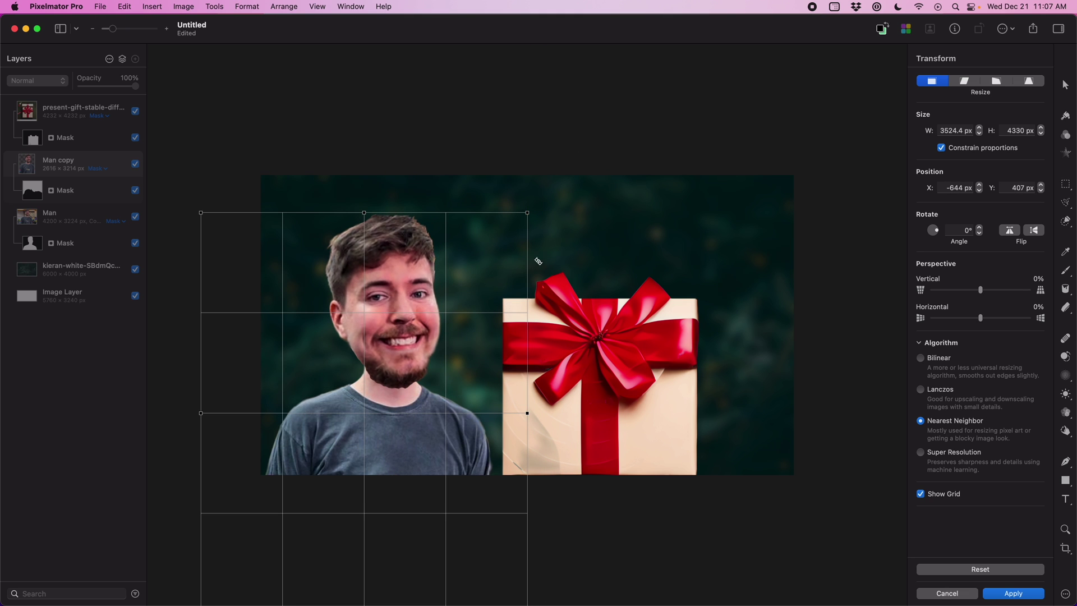
{"action": "left_click_drag", "start_coordinate": [527, 214], "coordinate": [575, 158]}
{"action": "left_click_drag", "start_coordinate": [514, 271], "coordinate": [493, 316]}
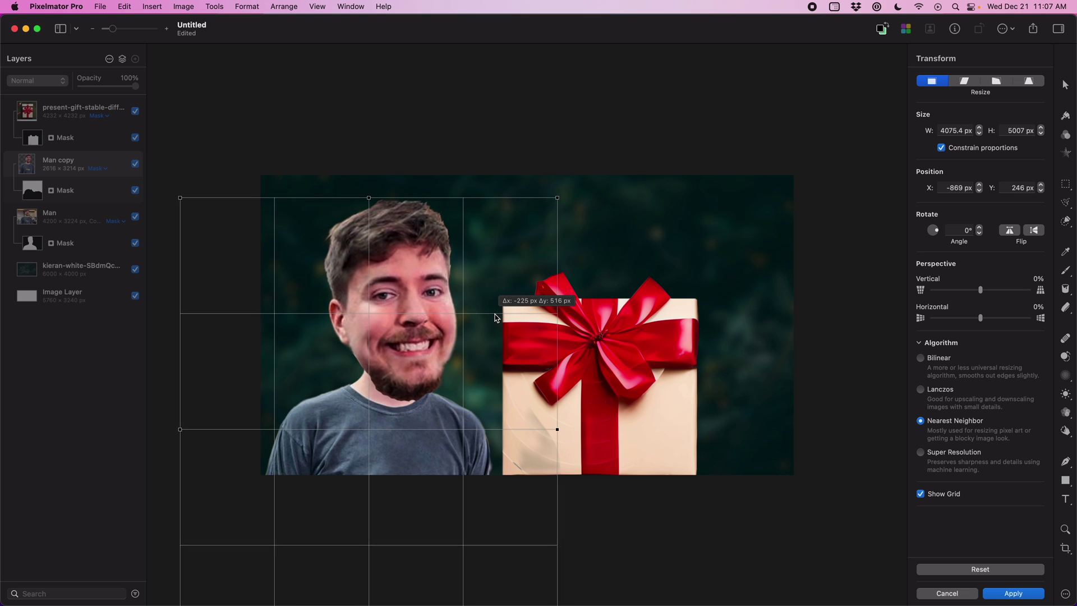
{"action": "left_click_drag", "start_coordinate": [554, 194], "coordinate": [540, 219]}
{"action": "left_click_drag", "start_coordinate": [479, 297], "coordinate": [481, 294]}
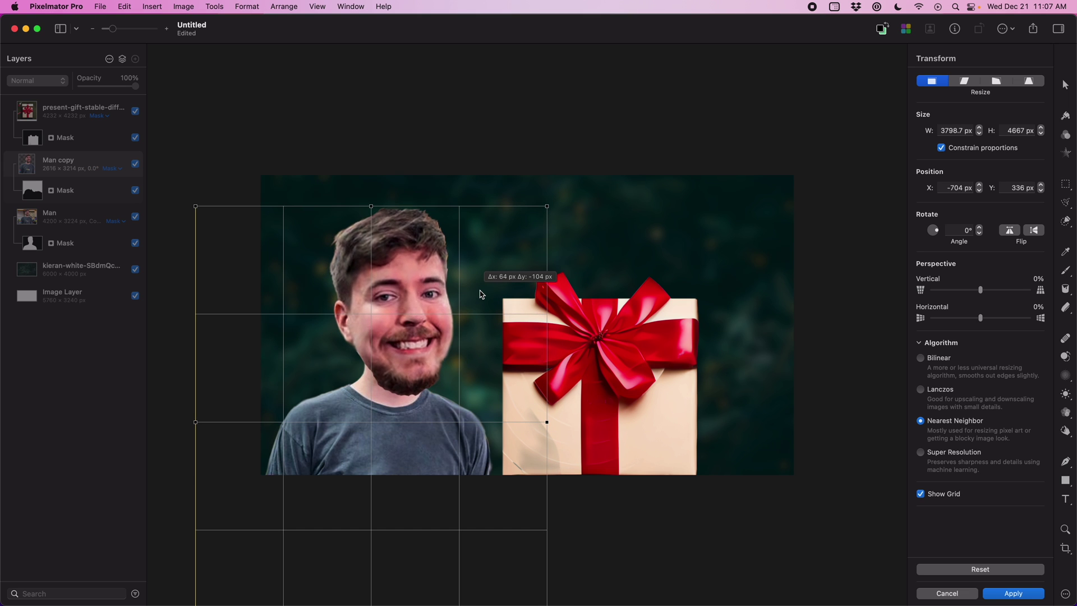
{"action": "key", "text": "Return"}
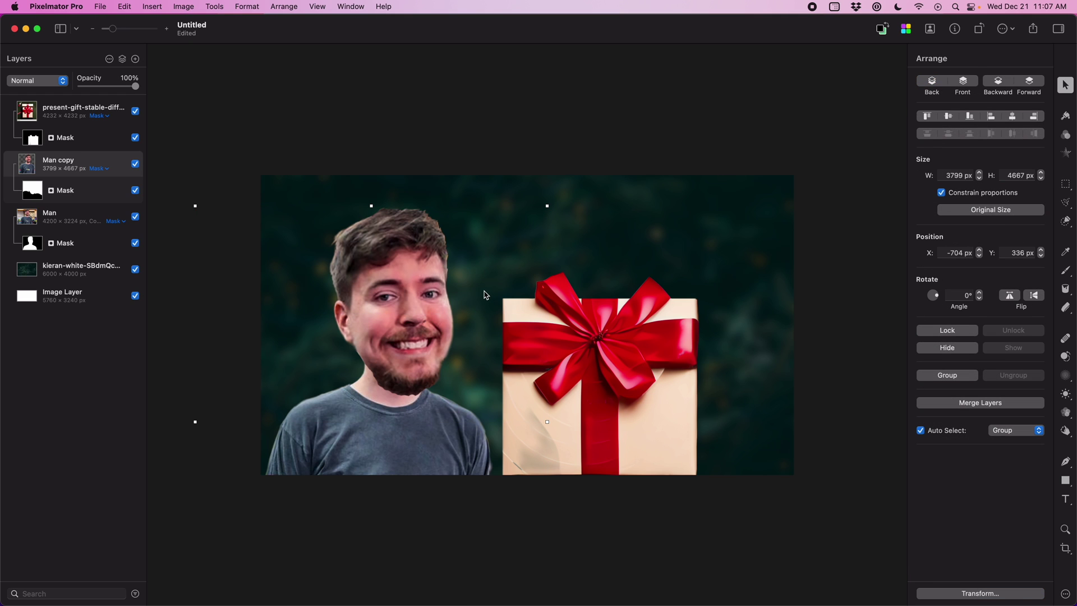
Step: Sharpen the Man copy head layer with a radius of 14.1 px and an intensity of 13%
{"action": "left_click", "coordinate": [1063, 136]}
{"action": "scroll", "coordinate": [976, 225], "scroll_direction": "down", "scroll_amount": 15}
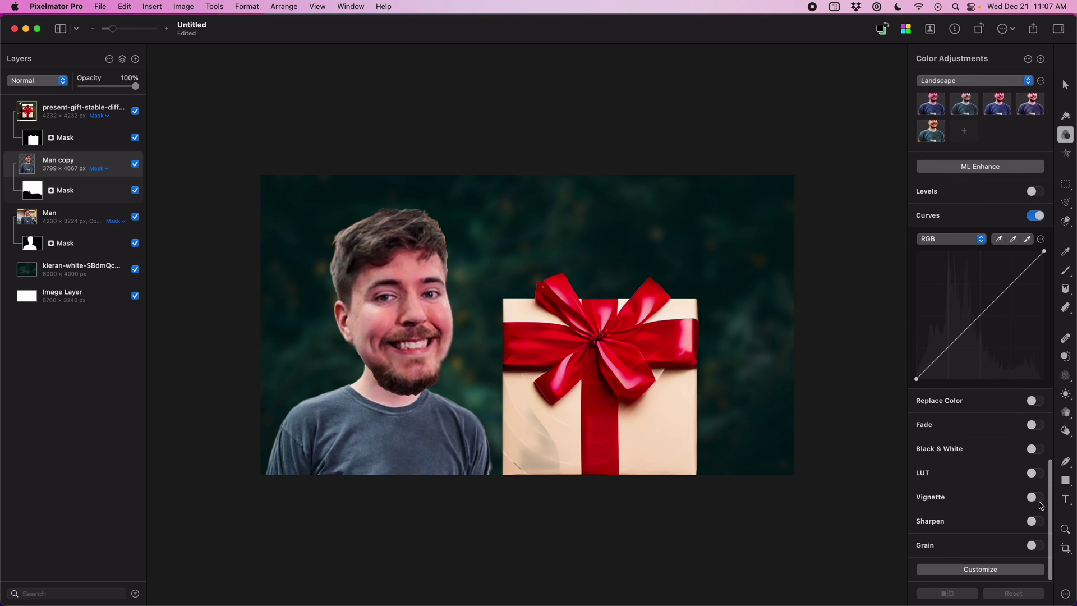
{"action": "left_click", "coordinate": [1035, 522]}
{"action": "scroll", "coordinate": [1004, 510], "scroll_direction": "down", "scroll_amount": 3}
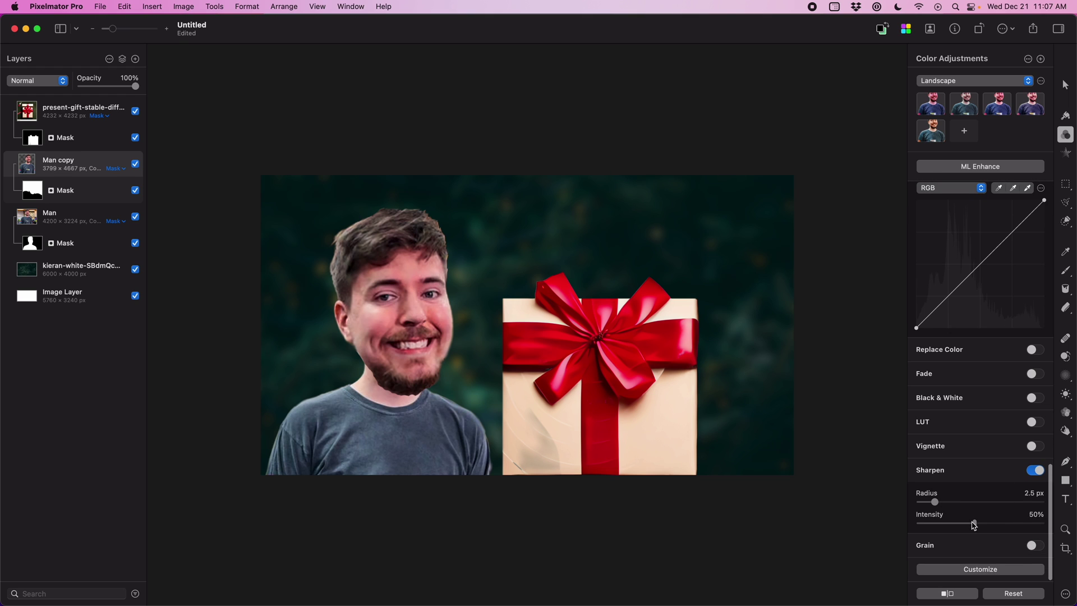
{"action": "left_click_drag", "start_coordinate": [974, 525], "coordinate": [977, 501]}
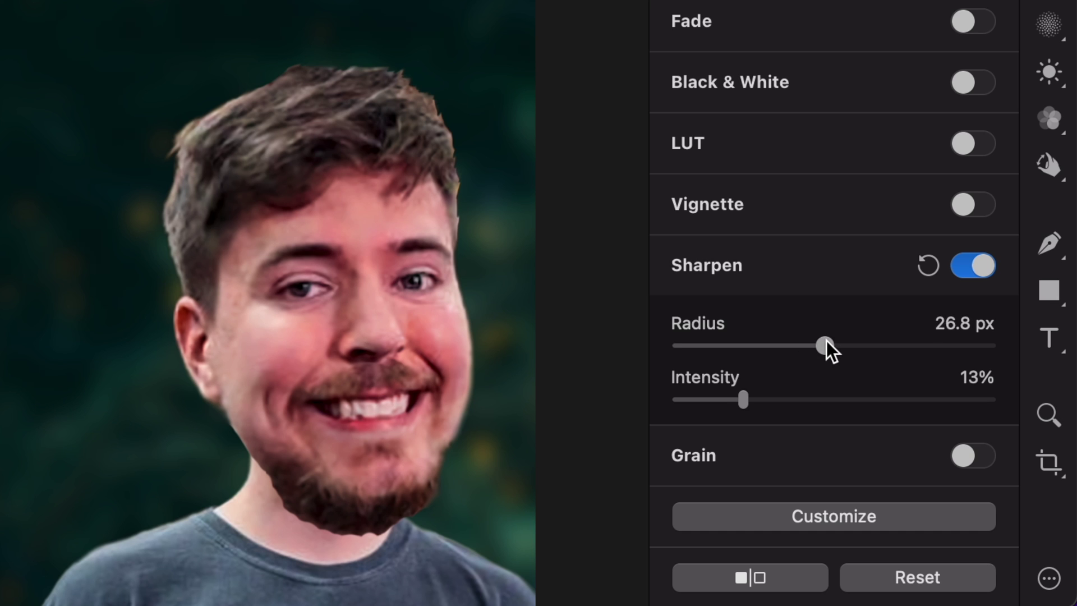
{"action": "left_click_drag", "start_coordinate": [827, 341], "coordinate": [782, 338]}
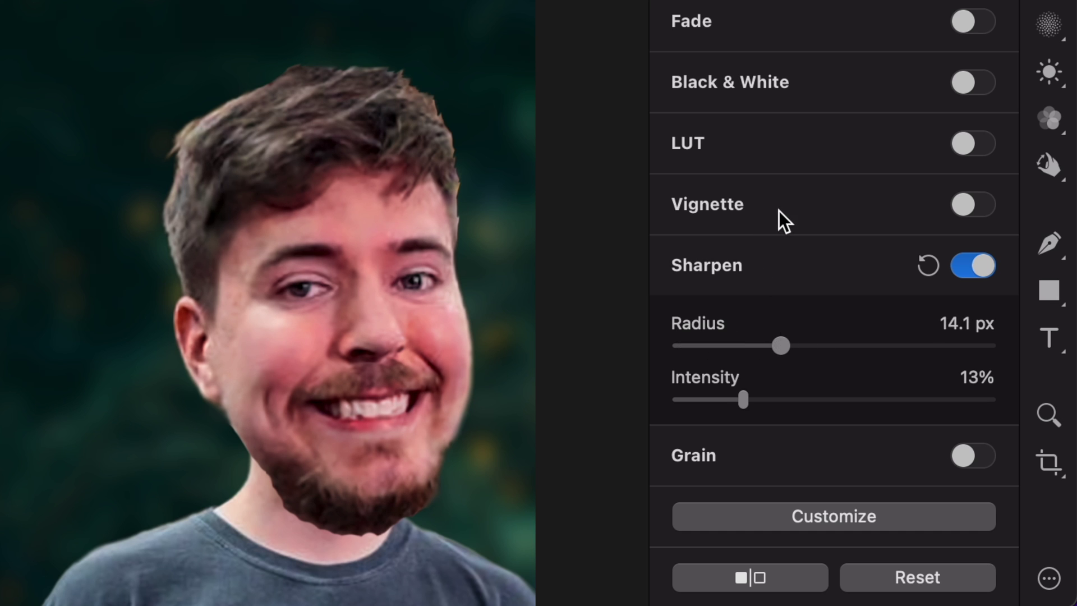
Step: Adjust the head layer's reds to hue 10%, saturation -10% and brightness 24%, and set its contrast to 25%
{"action": "scroll", "coordinate": [778, 210], "scroll_direction": "up", "scroll_amount": 10}
{"action": "scroll", "coordinate": [778, 204], "scroll_direction": "up", "scroll_amount": 5}
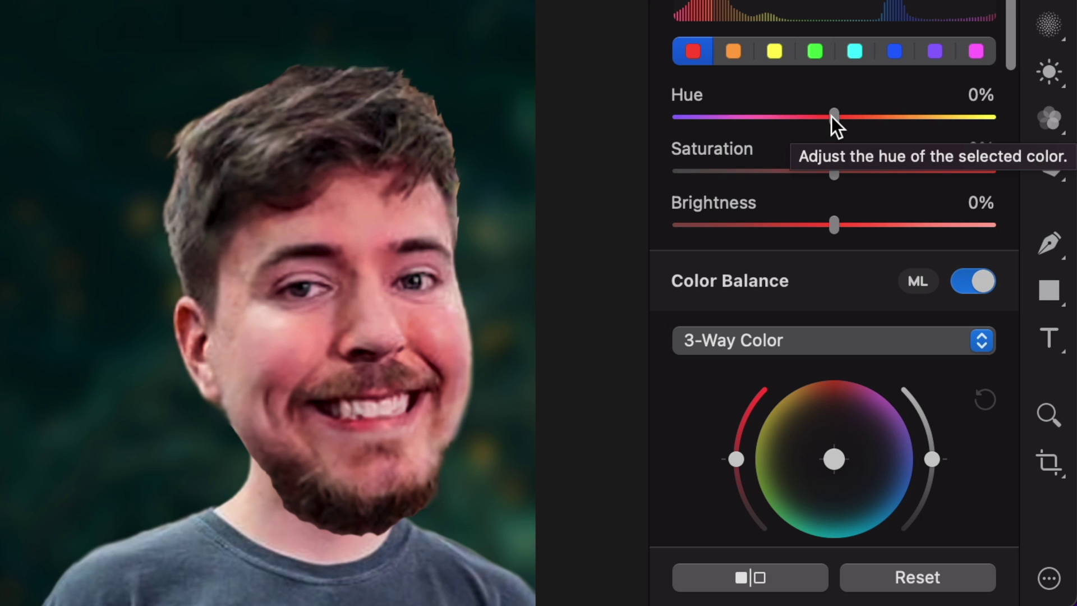
{"action": "left_click_drag", "start_coordinate": [834, 117], "coordinate": [876, 116]}
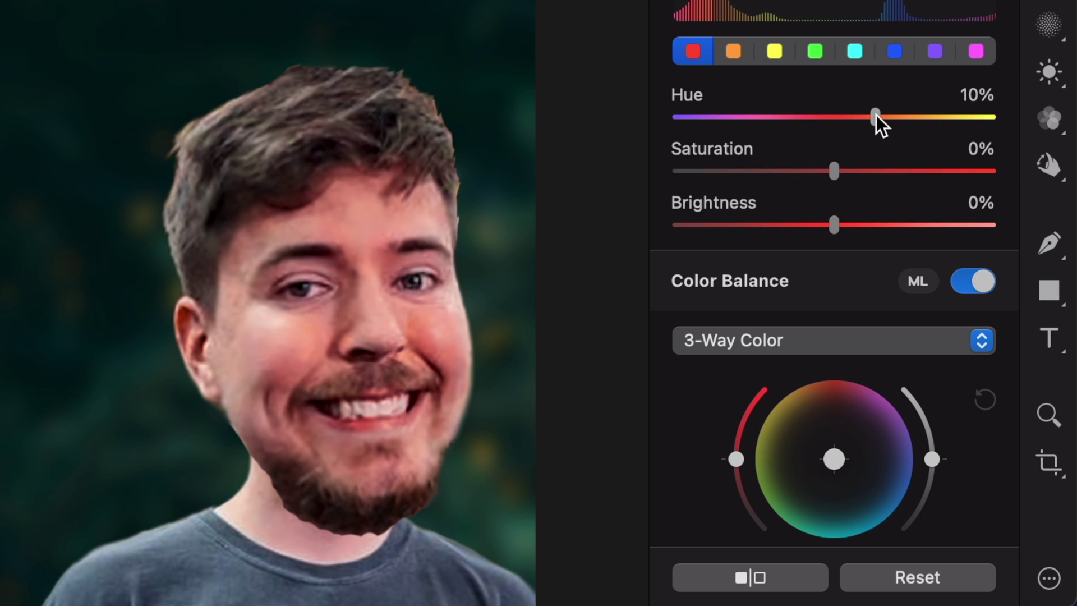
{"action": "left_click_drag", "start_coordinate": [834, 172], "coordinate": [821, 173]}
{"action": "left_click_drag", "start_coordinate": [832, 224], "coordinate": [871, 224]}
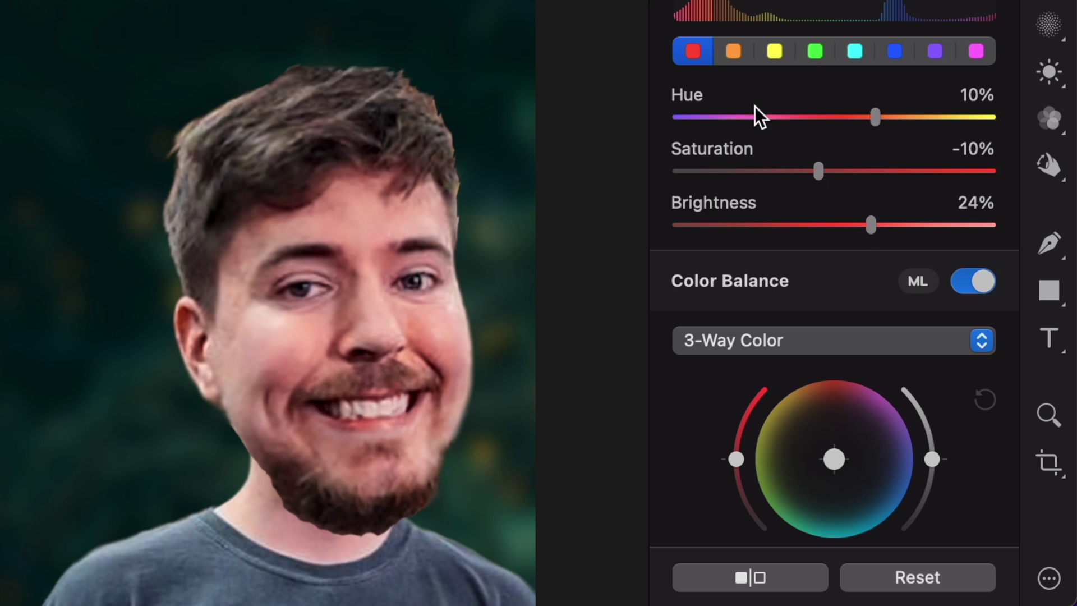
{"action": "left_click", "coordinate": [741, 54]}
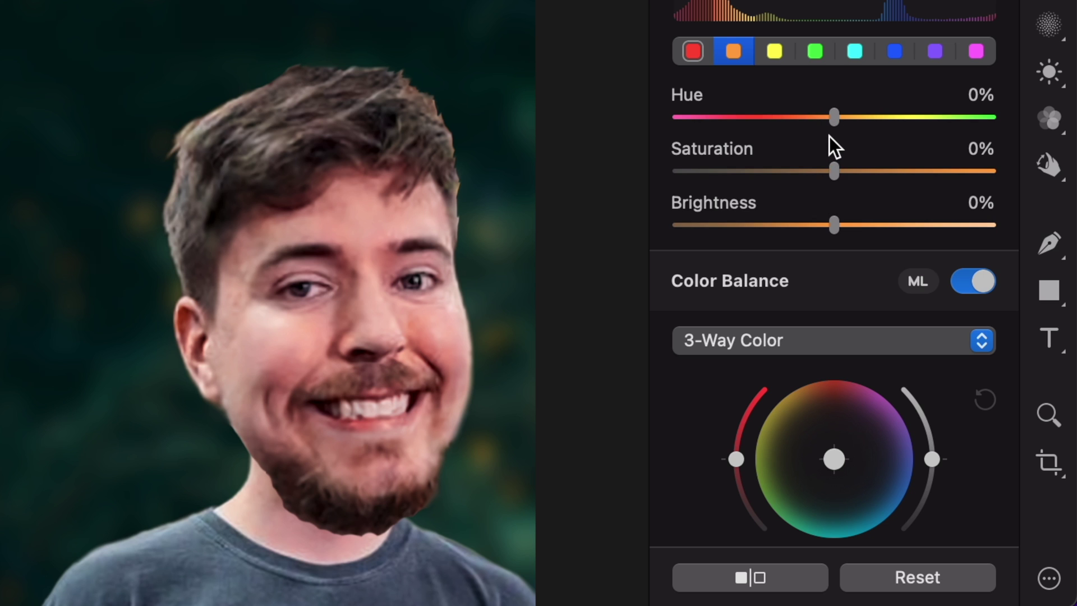
{"action": "left_click", "coordinate": [693, 52]}
{"action": "scroll", "coordinate": [722, 69], "scroll_direction": "up", "scroll_amount": 10}
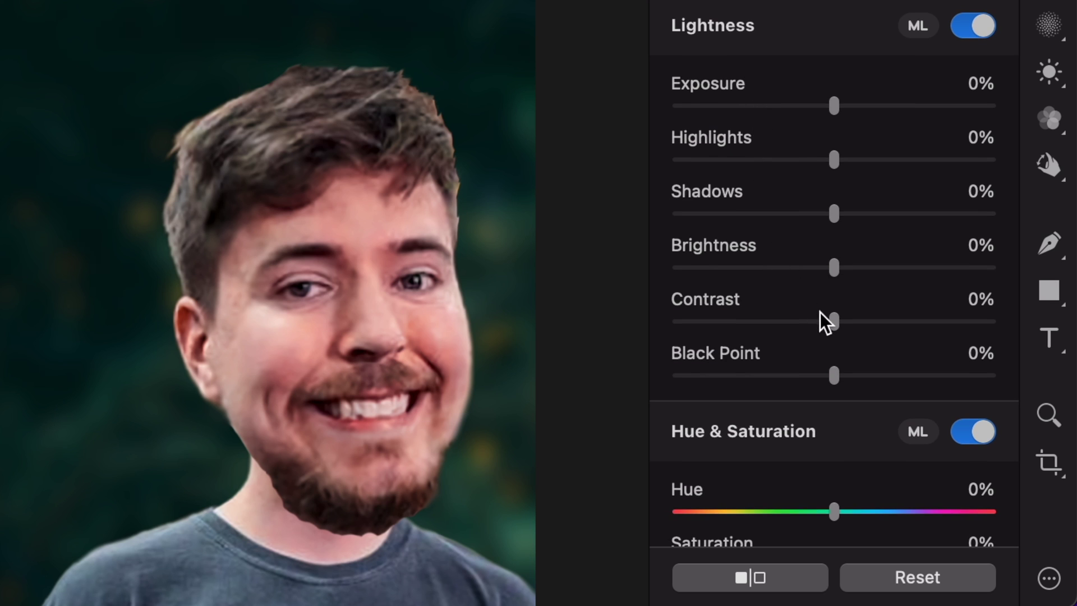
{"action": "left_click_drag", "start_coordinate": [837, 321], "coordinate": [875, 321]}
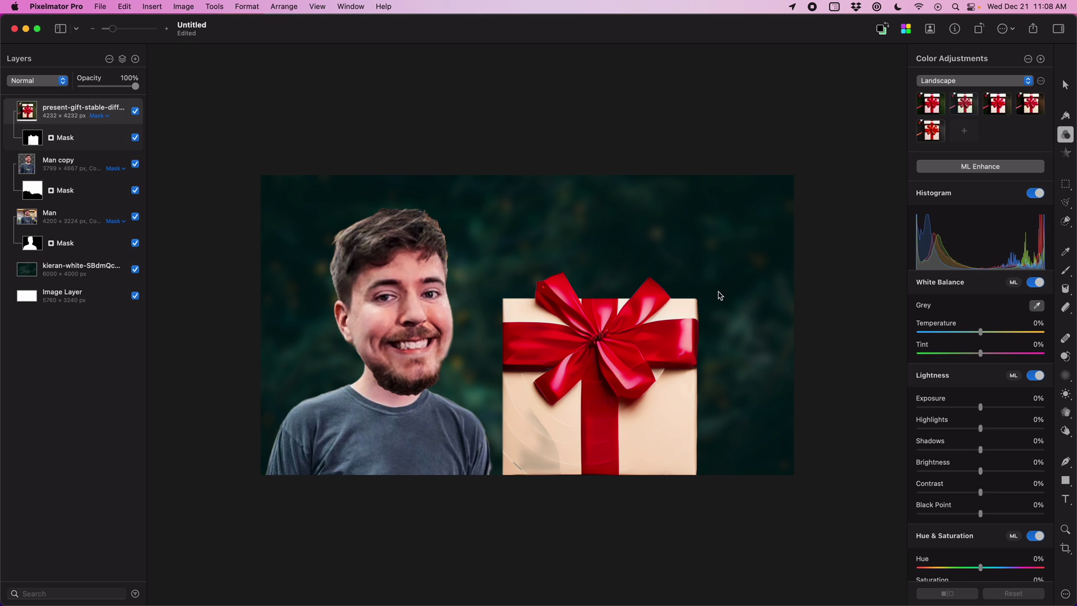
Step: Rotate the gift box to 356.3° and move it down beside the man so its base runs off the canvas
{"action": "key", "text": "super+t"}
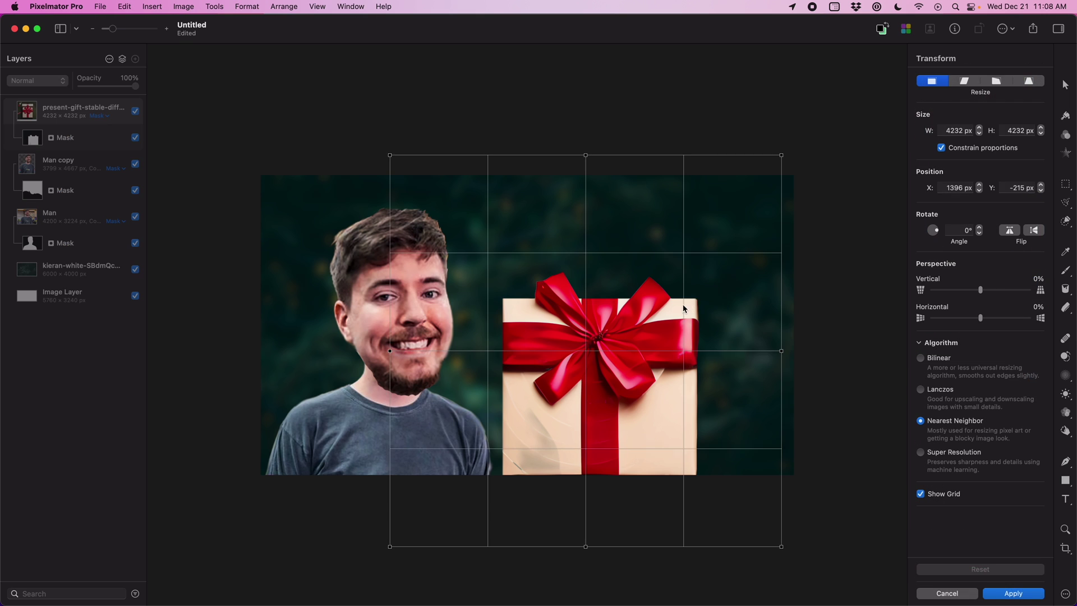
{"action": "left_click_drag", "start_coordinate": [682, 307], "coordinate": [664, 340]}
{"action": "left_click_drag", "start_coordinate": [789, 159], "coordinate": [767, 209]}
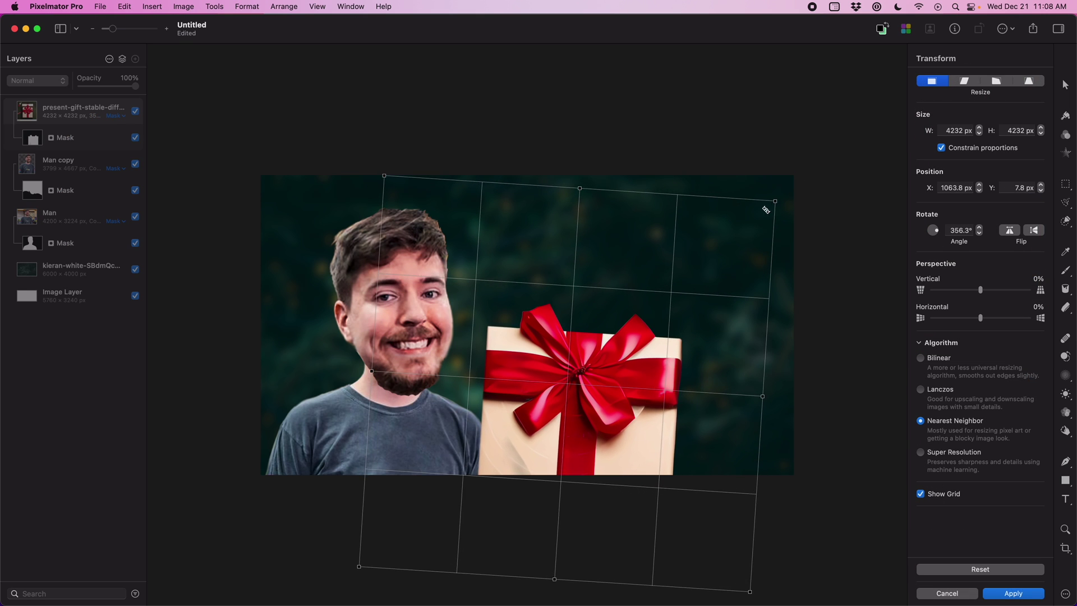
{"action": "left_click_drag", "start_coordinate": [642, 368], "coordinate": [637, 408]}
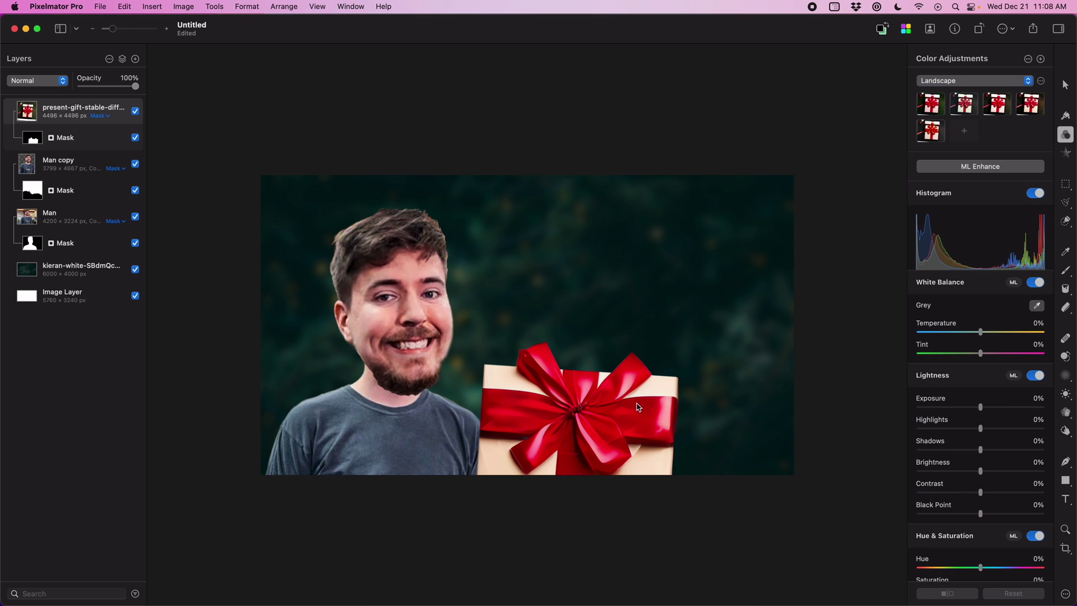
Step: Scale the pixelmator icon layer to about 668 px wide and position it above the gift box, behind the bow
{"action": "left_click_drag", "start_coordinate": [71, 140], "coordinate": [66, 202]}
{"action": "left_click", "coordinate": [107, 189]}
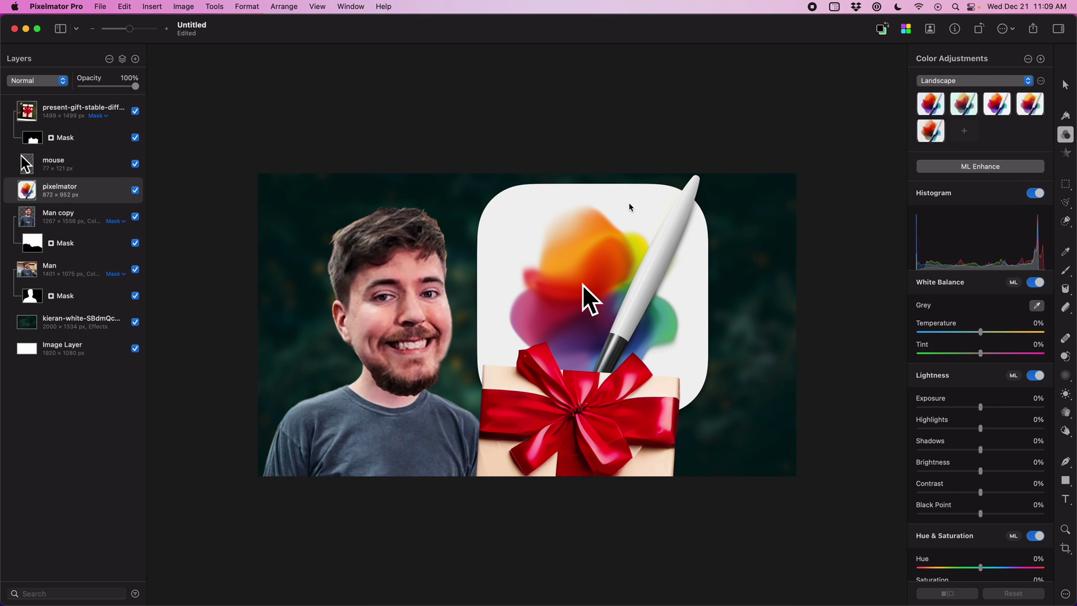
{"action": "key", "text": "super+t"}
{"action": "left_click_drag", "start_coordinate": [529, 174], "coordinate": [528, 238]}
{"action": "left_click_drag", "start_coordinate": [532, 303], "coordinate": [561, 252]}
{"action": "key", "text": "Return"}
Step: Move the mouse layer's pointer to the lower-right corner of the Pixelmator icon
{"action": "left_click", "coordinate": [92, 163]}
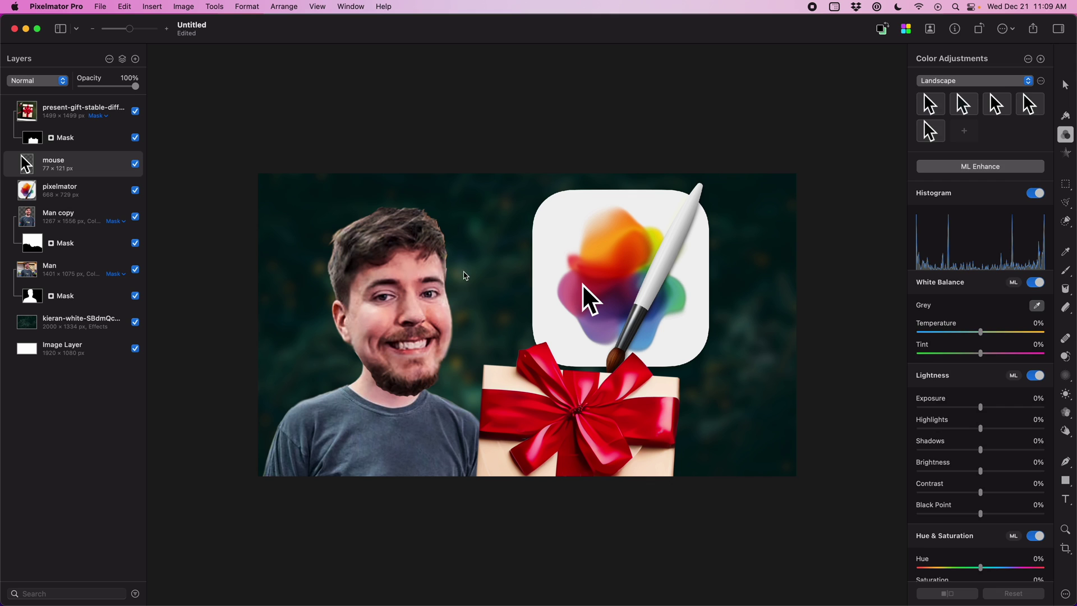
{"action": "key", "text": "v"}
{"action": "mouse_move", "coordinate": [597, 308]}
{"action": "left_mouse_down"}
{"action": "mouse_move", "coordinate": [697, 383]}
{"action": "mouse_move", "coordinate": [707, 374]}
{"action": "left_mouse_up"}
Step: Draw a 702 × 702 px outlined square around the Pixelmator icon, directly above its layer
{"action": "left_click", "coordinate": [82, 193]}
{"action": "left_click", "coordinate": [1064, 479]}
{"action": "mouse_move", "coordinate": [522, 181]}
{"action": "left_mouse_down"}
{"action": "mouse_move", "coordinate": [681, 310]}
{"action": "mouse_move", "coordinate": [719, 377]}
{"action": "left_mouse_up"}
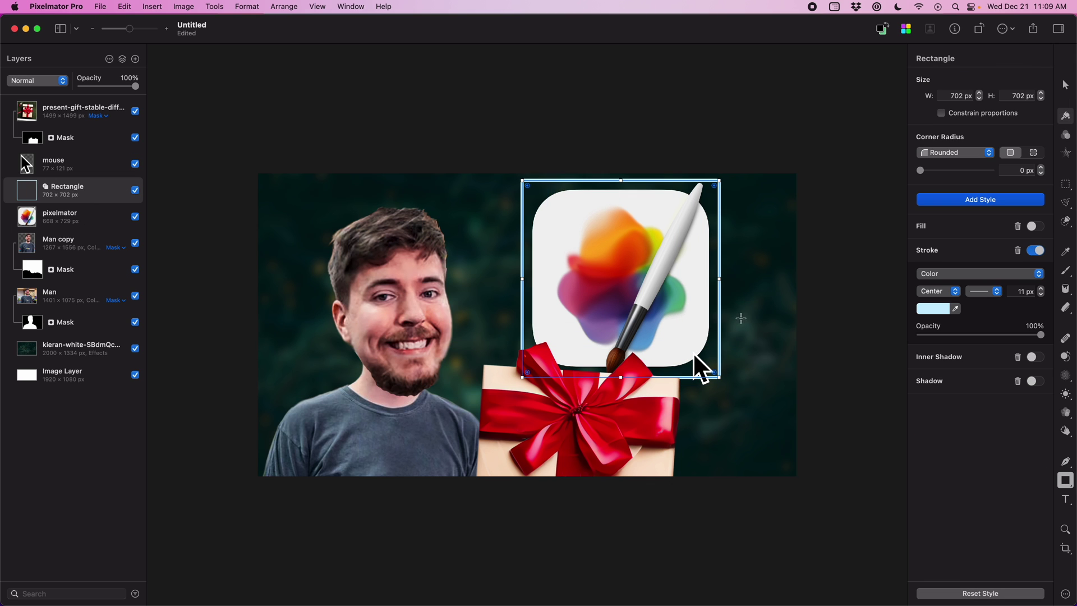
Step: Set the square frame's stroke color to blue 308EF4
{"action": "key", "text": "v"}
{"action": "left_click", "coordinate": [743, 306]}
{"action": "left_click", "coordinate": [718, 239]}
{"action": "left_click", "coordinate": [1066, 115]}
{"action": "left_click", "coordinate": [933, 306]}
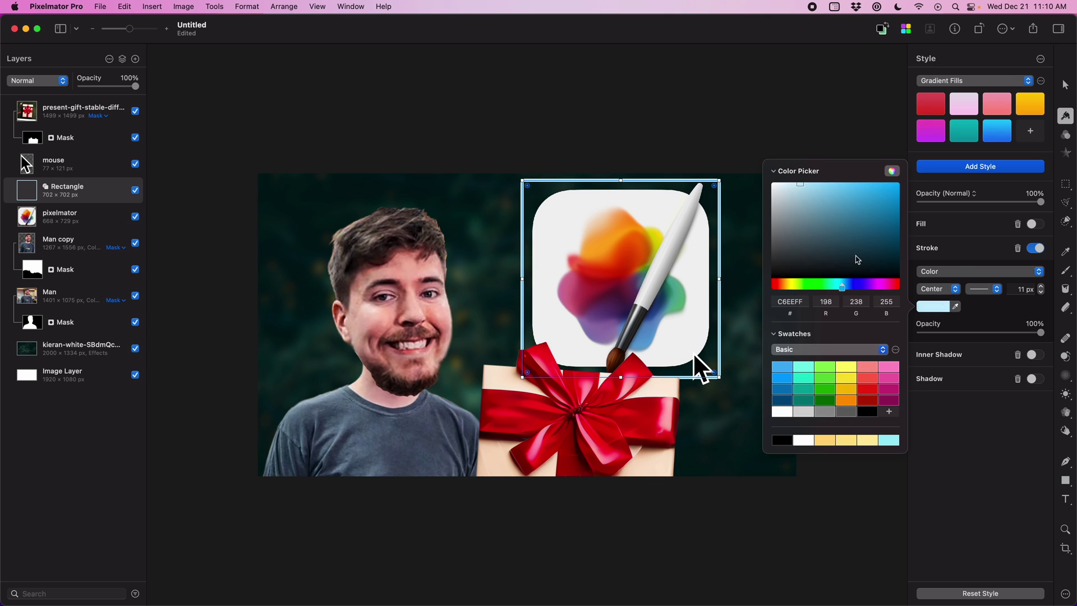
{"action": "left_click_drag", "start_coordinate": [857, 193], "coordinate": [864, 183]}
{"action": "left_click_drag", "start_coordinate": [842, 287], "coordinate": [844, 287]}
{"action": "left_click_drag", "start_coordinate": [864, 185], "coordinate": [875, 199]}
{"action": "left_click_drag", "start_coordinate": [844, 287], "coordinate": [849, 287]}
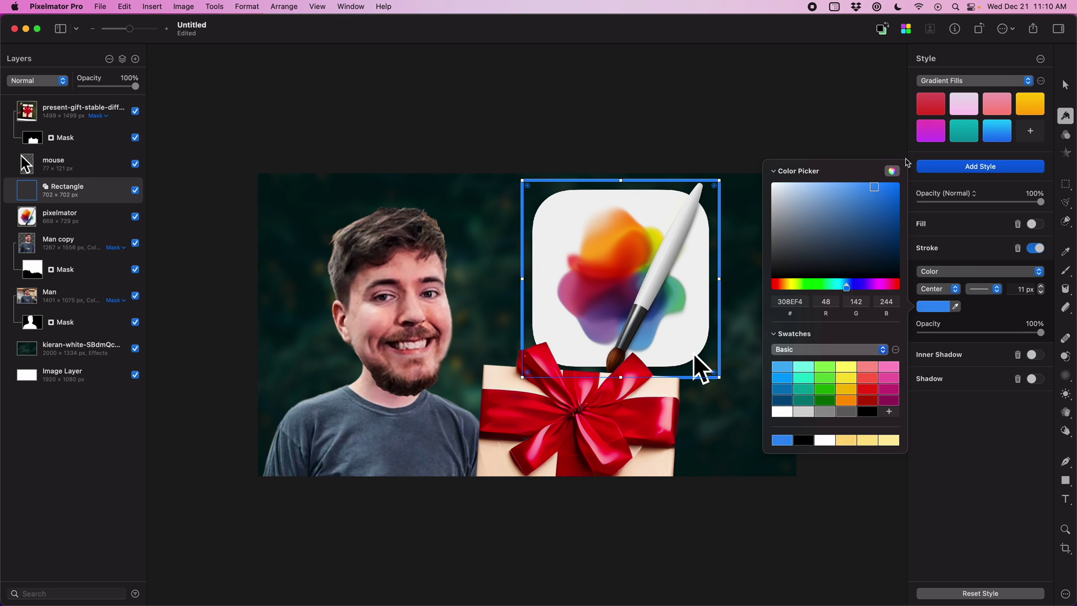
{"action": "left_click", "coordinate": [928, 308]}
{"action": "left_click", "coordinate": [1062, 479]}
{"action": "left_click", "coordinate": [842, 243]}
{"action": "key", "text": "super+z"}
{"action": "key", "text": "v"}
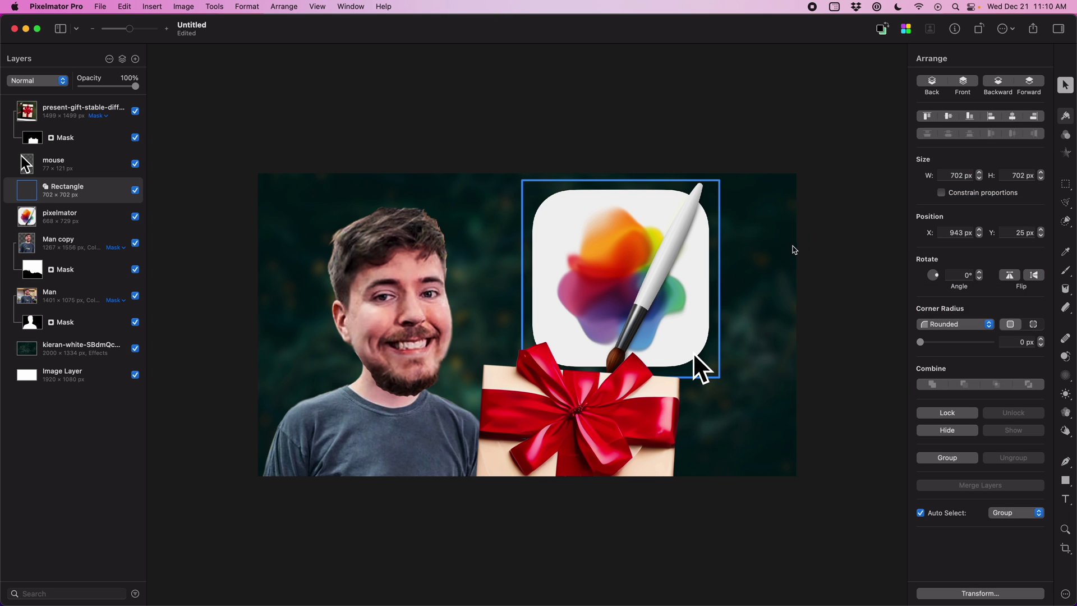
Step: Draw a 49 × 49 px white square on the frame's upper-right corner and duplicate it onto the other three corners
{"action": "key", "text": "u"}
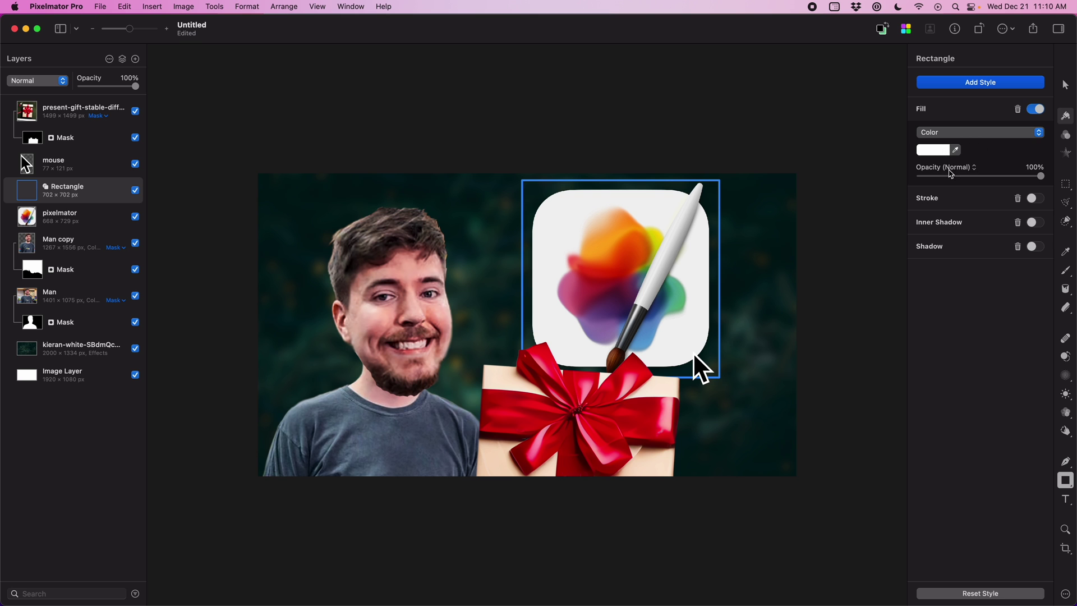
{"action": "left_click_drag", "start_coordinate": [715, 174], "coordinate": [728, 187]}
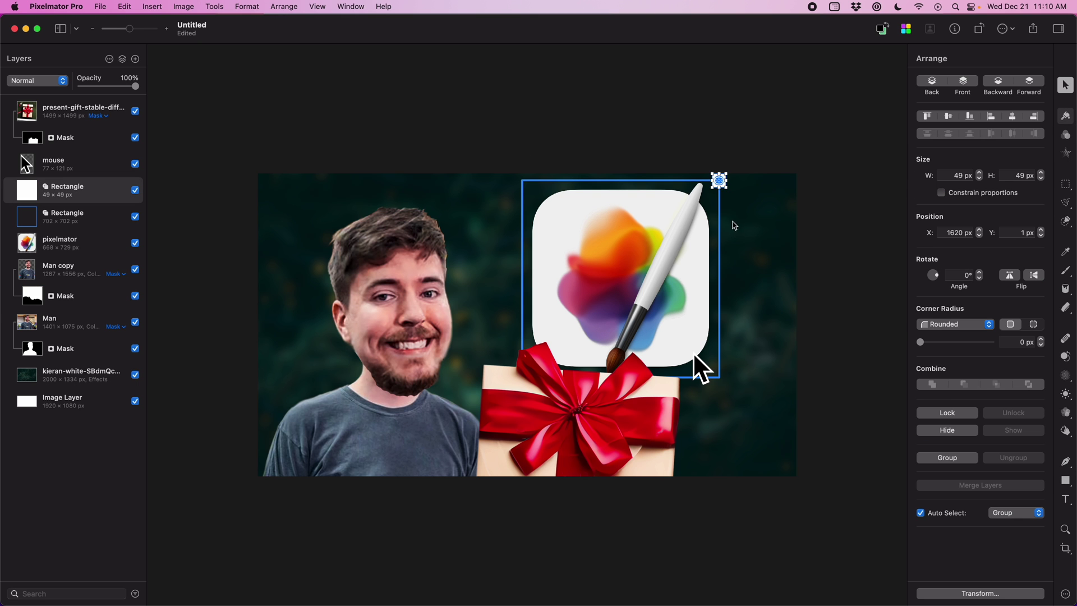
{"action": "key", "text": "cmd+plus"}
{"action": "left_click_drag", "start_coordinate": [767, 155], "coordinate": [374, 530]}
{"action": "scroll", "coordinate": [561, 448], "scroll_direction": "up", "scroll_amount": 1}
{"action": "left_click_drag", "start_coordinate": [763, 553], "coordinate": [371, 160]}
Step: Group the blue frame with its four corner squares, and group that with the pixelmator icon layer
{"action": "left_click", "coordinate": [72, 191]}
{"action": "left_click", "coordinate": [51, 296], "text": "shift"}
{"action": "right_click", "coordinate": [51, 295]}
{"action": "left_click", "coordinate": [70, 260]}
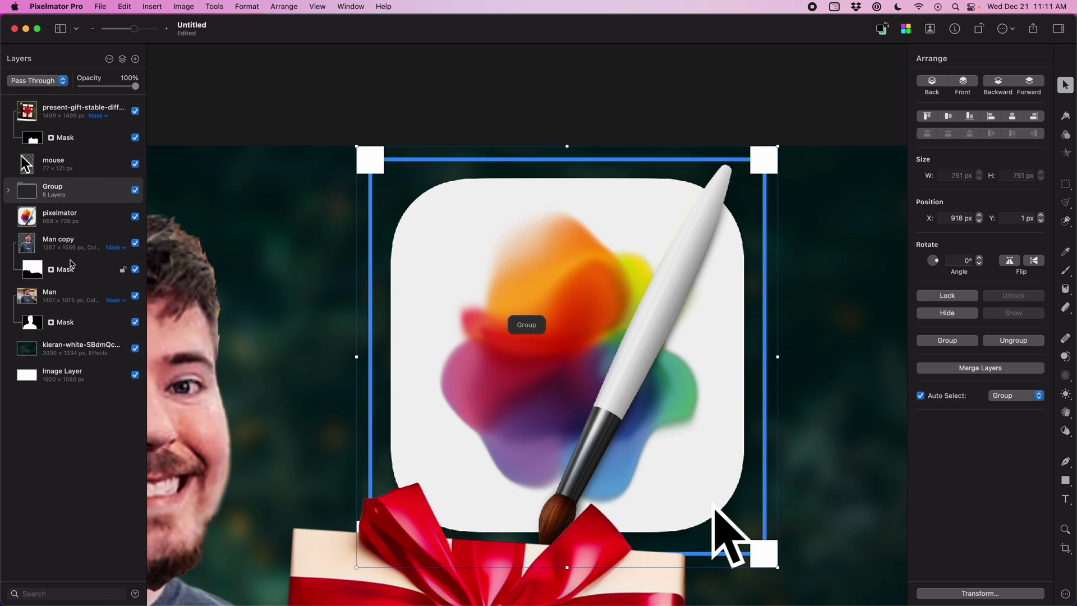
{"action": "right_click", "coordinate": [66, 218]}
{"action": "left_click", "coordinate": [57, 193], "text": "shift"}
{"action": "right_click", "coordinate": [57, 193]}
{"action": "left_click", "coordinate": [75, 198]}
Step: Resize the framed icon group, rotate it to 5.8° and position it directly above the gift box
{"action": "key", "text": "super+minus"}
{"action": "key", "text": "super+minus"}
{"action": "key", "text": "super+minus"}
{"action": "key", "text": "super+t"}
{"action": "left_click_drag", "start_coordinate": [518, 211], "coordinate": [543, 235]}
{"action": "left_click_drag", "start_coordinate": [613, 310], "coordinate": [613, 298]}
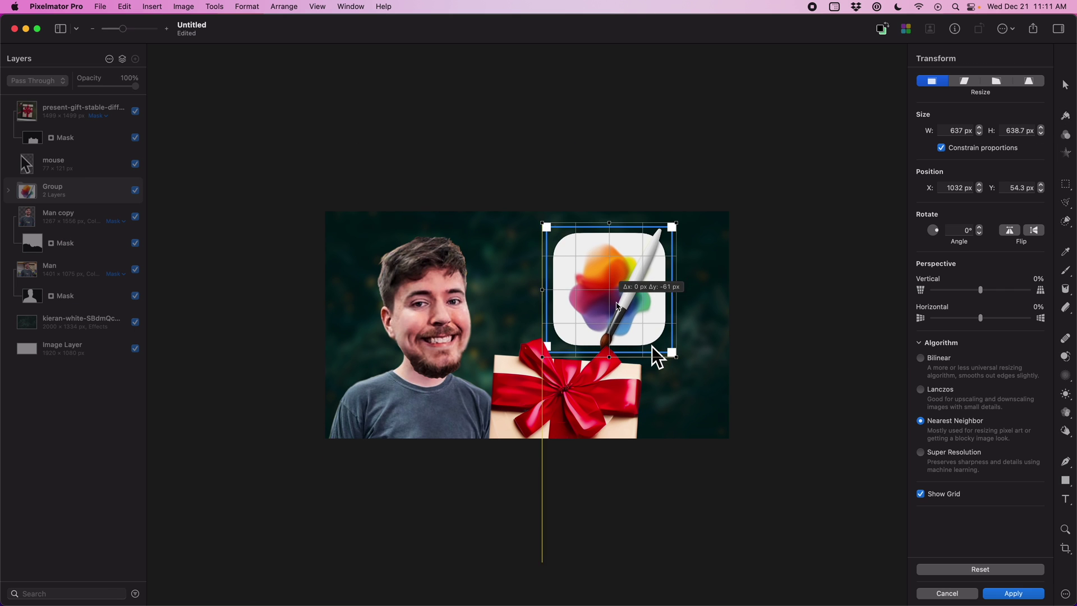
{"action": "left_click_drag", "start_coordinate": [705, 225], "coordinate": [699, 216]}
{"action": "left_click_drag", "start_coordinate": [627, 281], "coordinate": [673, 208]}
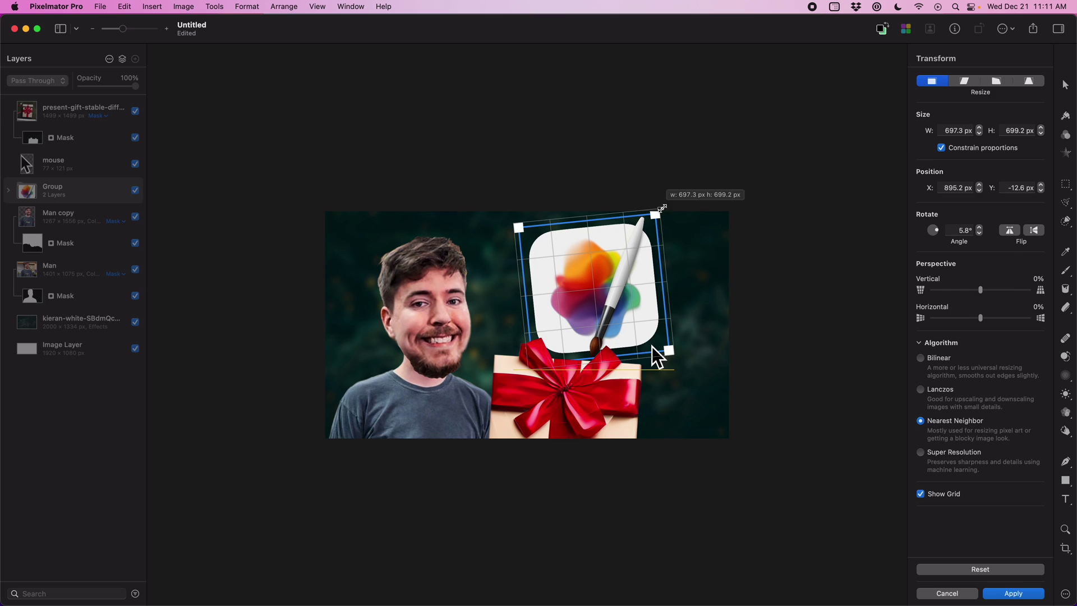
Step: Add an empty layer above Man copy and set its blend mode to Overlay
{"action": "left_click", "coordinate": [64, 197]}
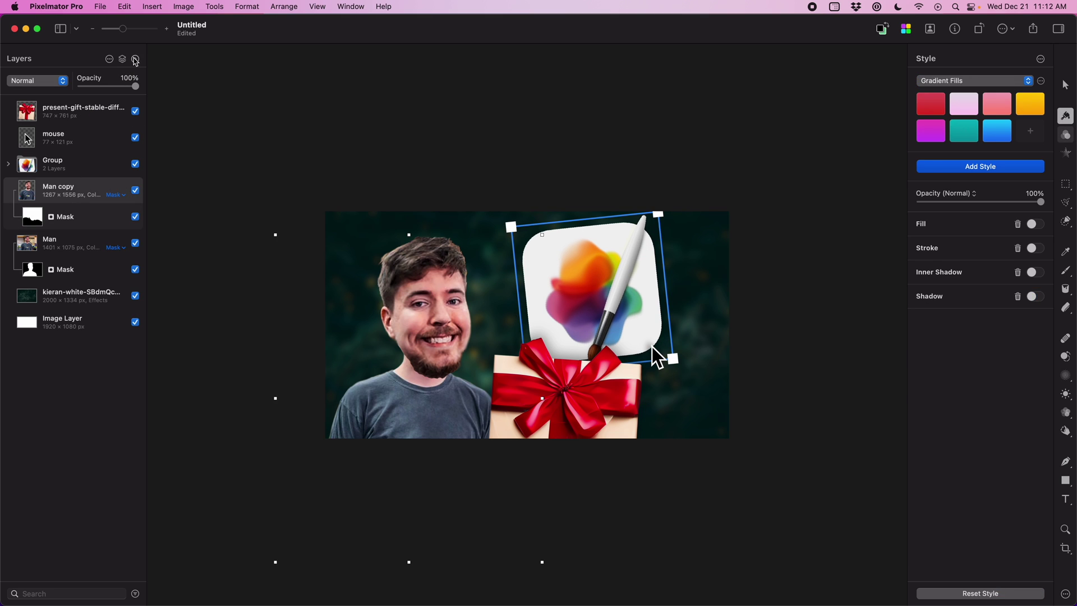
{"action": "left_click", "coordinate": [135, 60]}
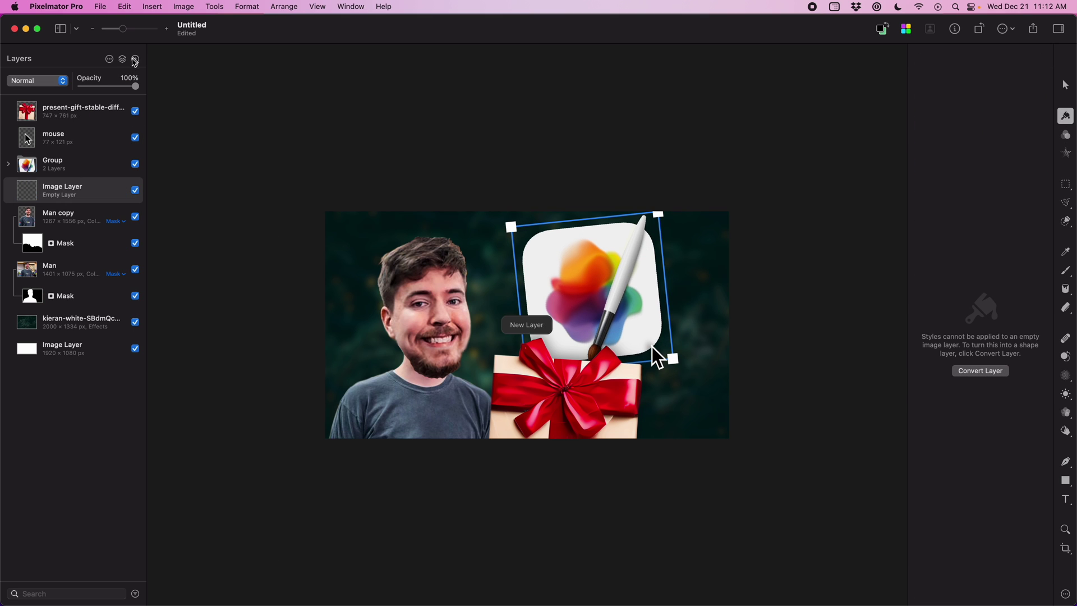
{"action": "left_click", "coordinate": [63, 85]}
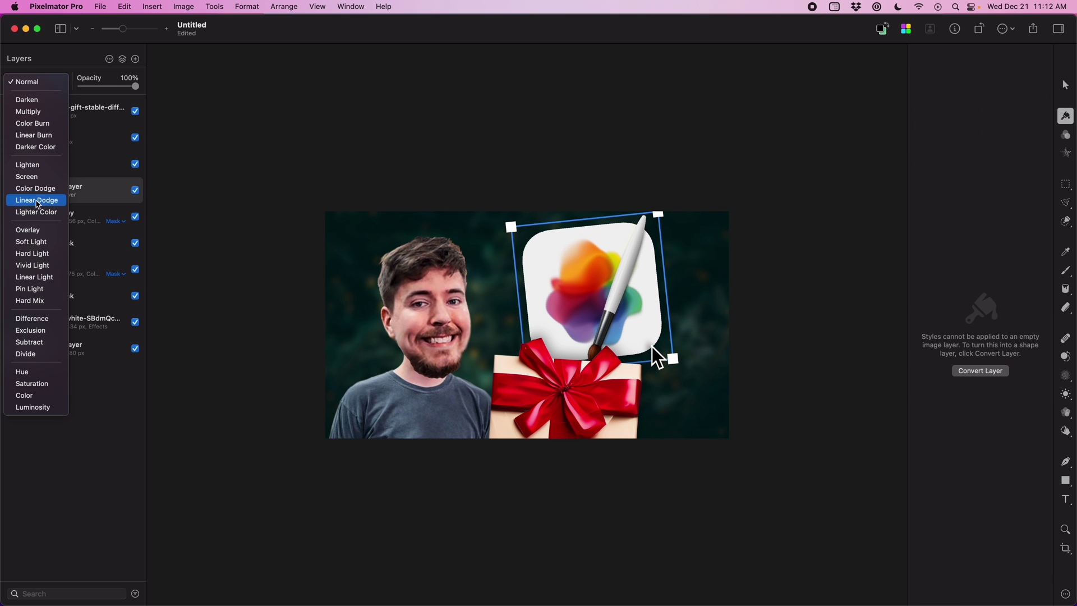
{"action": "left_click", "coordinate": [34, 231]}
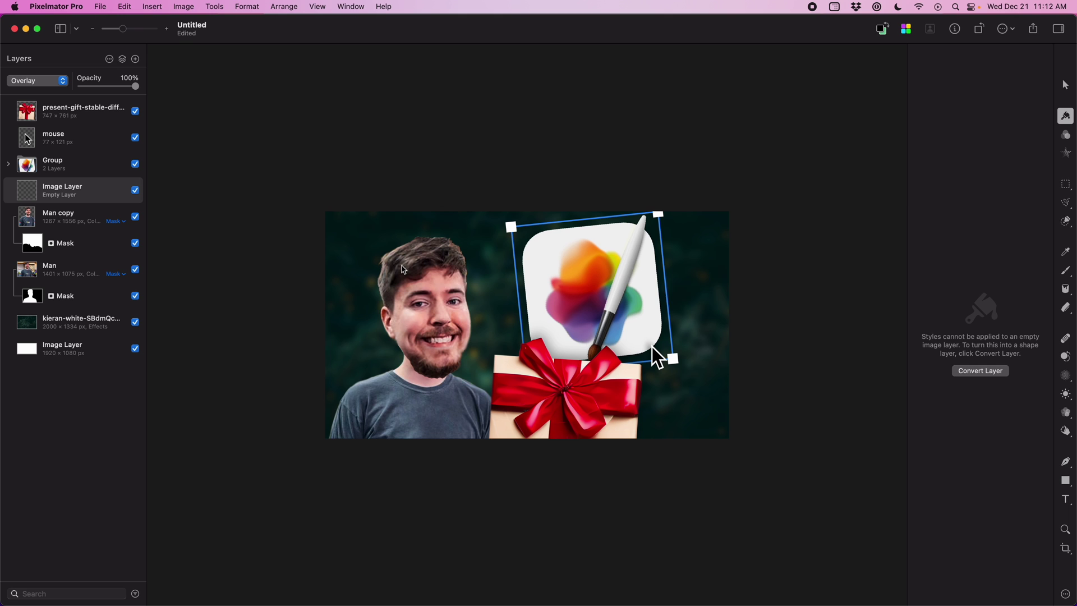
Step: Paint both irises light cyan with a 23 px brush at 29% softness and 16% opacity
{"action": "key", "text": "super+plus"}
{"action": "key", "text": "super+plus"}
{"action": "key", "text": "super+plus"}
{"action": "mouse_move", "coordinate": [319, 223]}
{"action": "left_mouse_down"}
{"action": "mouse_move", "coordinate": [357, 247]}
{"action": "mouse_move", "coordinate": [630, 293]}
{"action": "mouse_move", "coordinate": [723, 238]}
{"action": "mouse_move", "coordinate": [736, 260]}
{"action": "left_mouse_up"}
{"action": "key", "text": "b"}
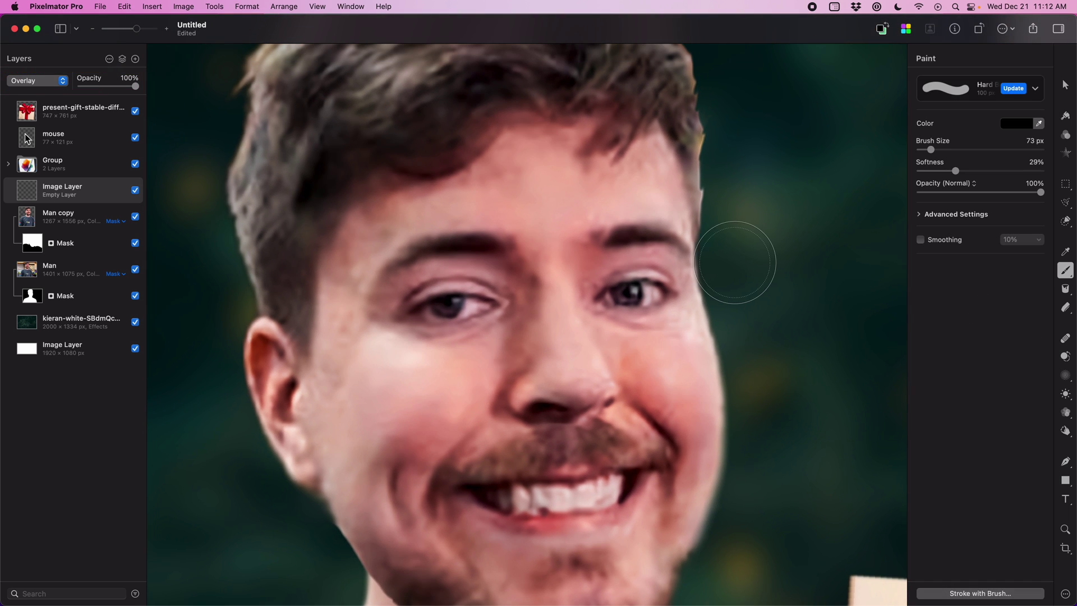
{"action": "left_click_drag", "start_coordinate": [931, 150], "coordinate": [926, 150]}
{"action": "left_click", "coordinate": [1024, 128]}
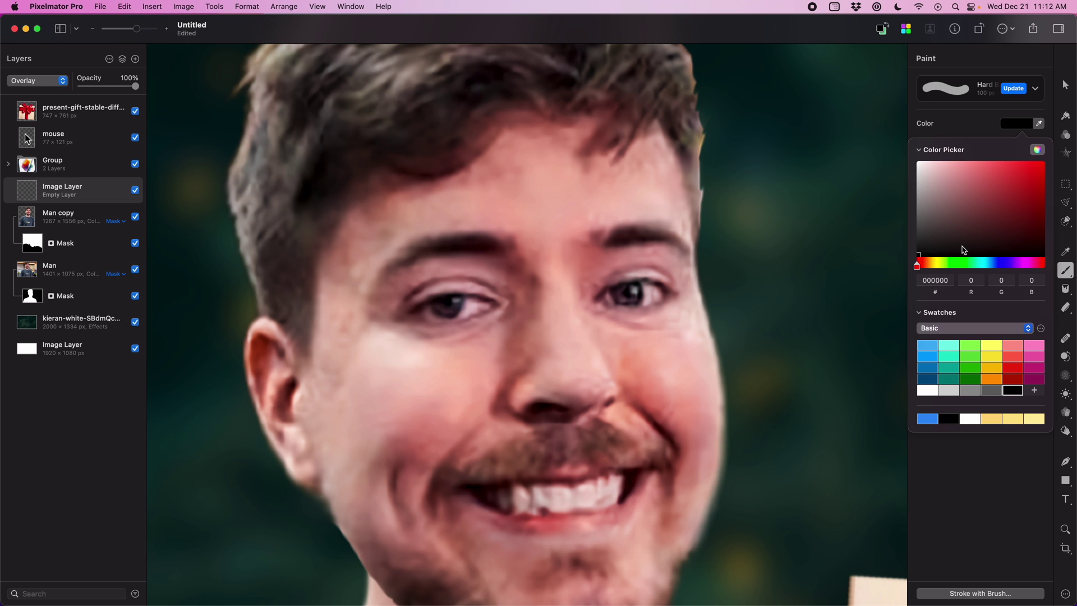
{"action": "left_click", "coordinate": [984, 264]}
{"action": "mouse_move", "coordinate": [981, 188]}
{"action": "left_mouse_down"}
{"action": "mouse_move", "coordinate": [982, 163]}
{"action": "mouse_move", "coordinate": [943, 194]}
{"action": "left_mouse_up"}
{"action": "left_click", "coordinate": [1016, 123]}
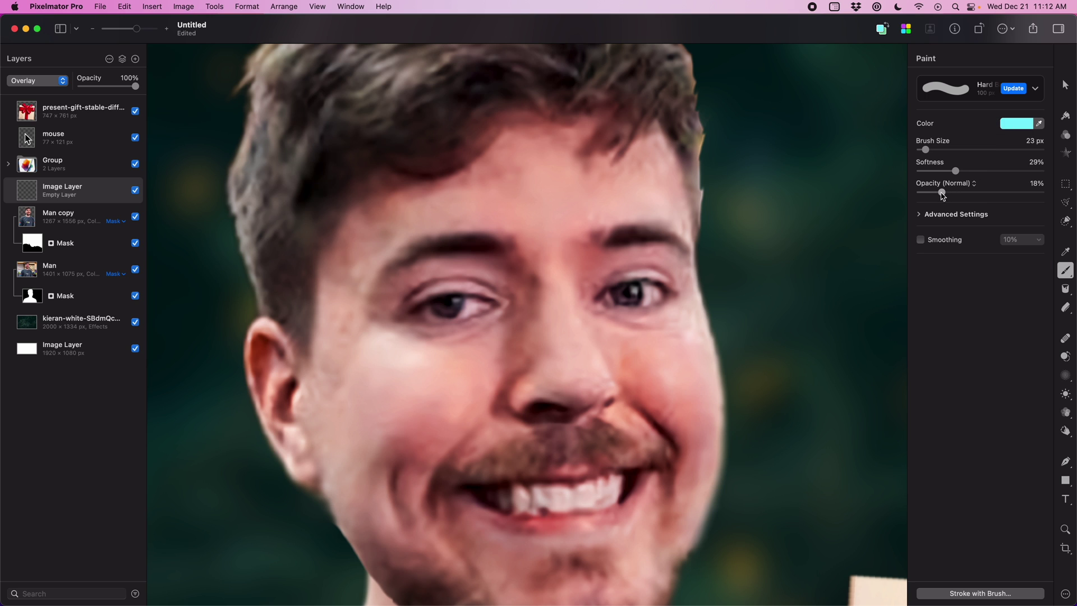
{"action": "left_click", "coordinate": [628, 294]}
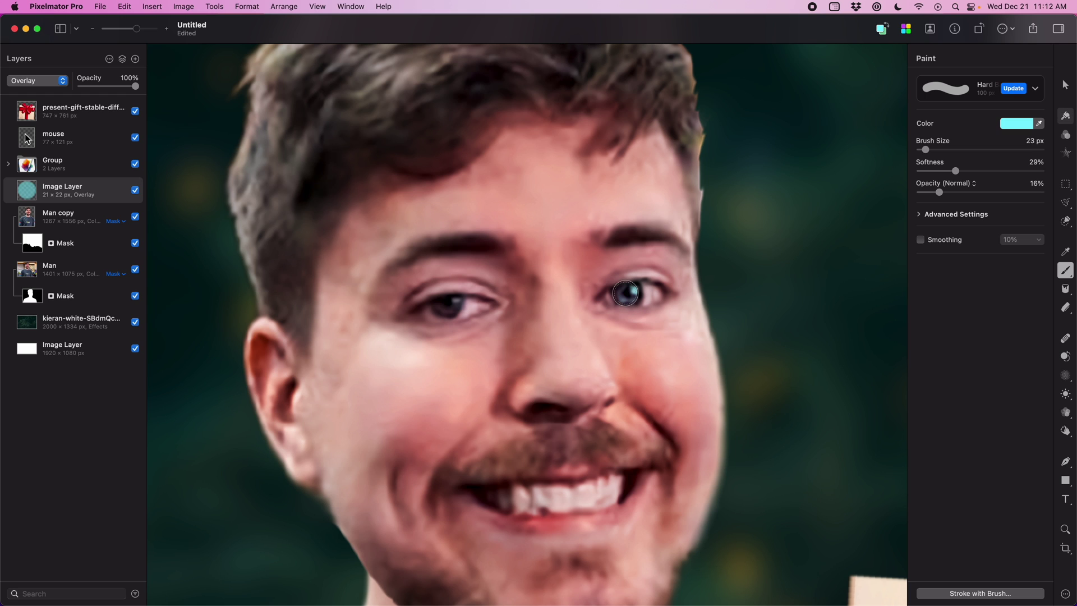
{"action": "left_click", "coordinate": [447, 303]}
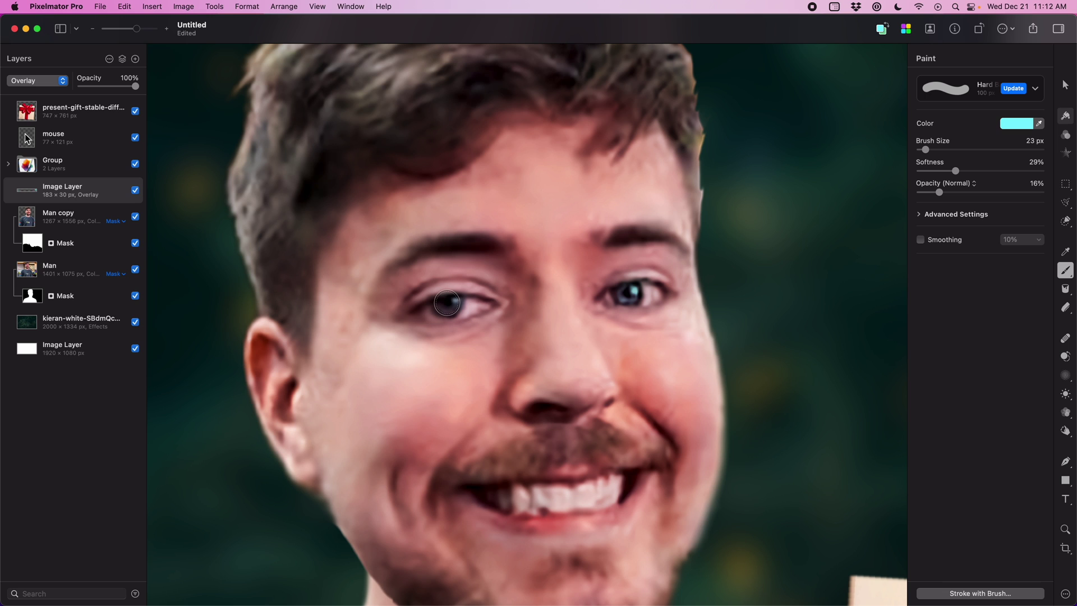
{"action": "left_click", "coordinate": [447, 303]}
Step: Set the Erase brush to 23 px and 80% opacity for the iris layer
{"action": "key", "text": "e"}
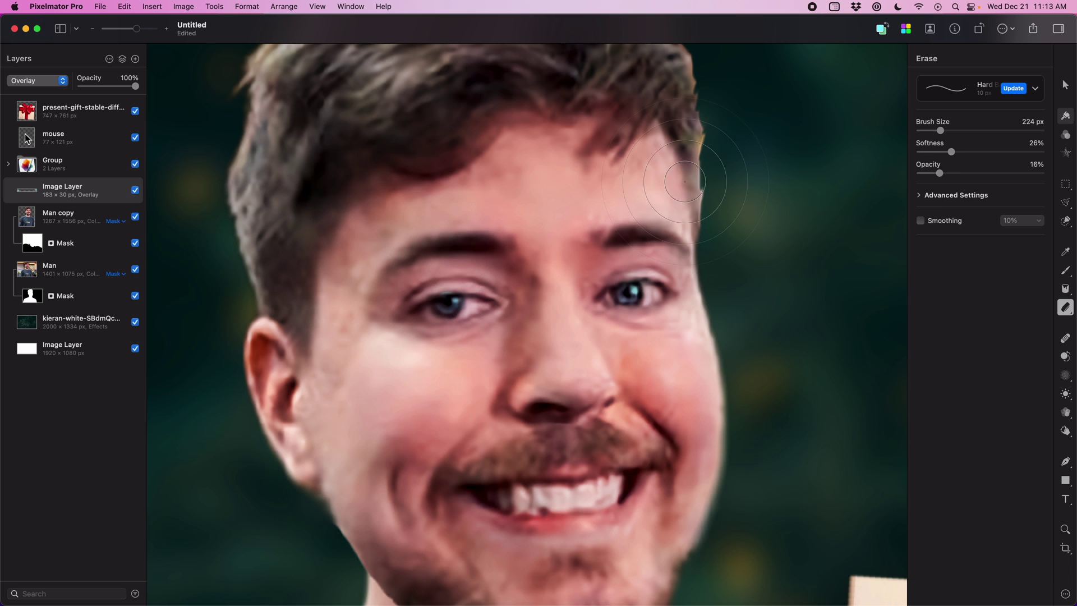
{"action": "left_click_drag", "start_coordinate": [936, 130], "coordinate": [926, 130]}
{"action": "left_click_drag", "start_coordinate": [939, 173], "coordinate": [1016, 173]}
Step: Add another empty layer above the painted iris layer and set its blend mode to Overlay
{"action": "key", "text": "super+shift+n"}
{"action": "left_click", "coordinate": [62, 82]}
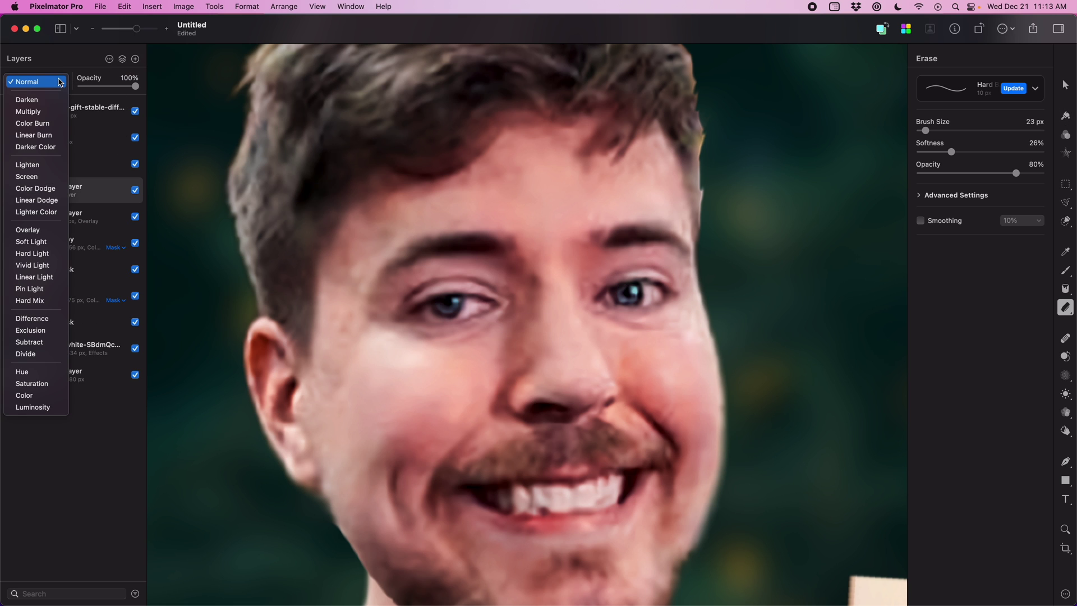
{"action": "left_click", "coordinate": [40, 230]}
Step: Paint white highlights in both eyes with a 9 px brush at 29% softness and 16% opacity
{"action": "key", "text": "b"}
{"action": "mouse_move", "coordinate": [950, 174]}
{"action": "left_mouse_down"}
{"action": "mouse_move", "coordinate": [895, 139]}
{"action": "mouse_move", "coordinate": [922, 151]}
{"action": "left_mouse_up"}
{"action": "left_click", "coordinate": [1017, 124]}
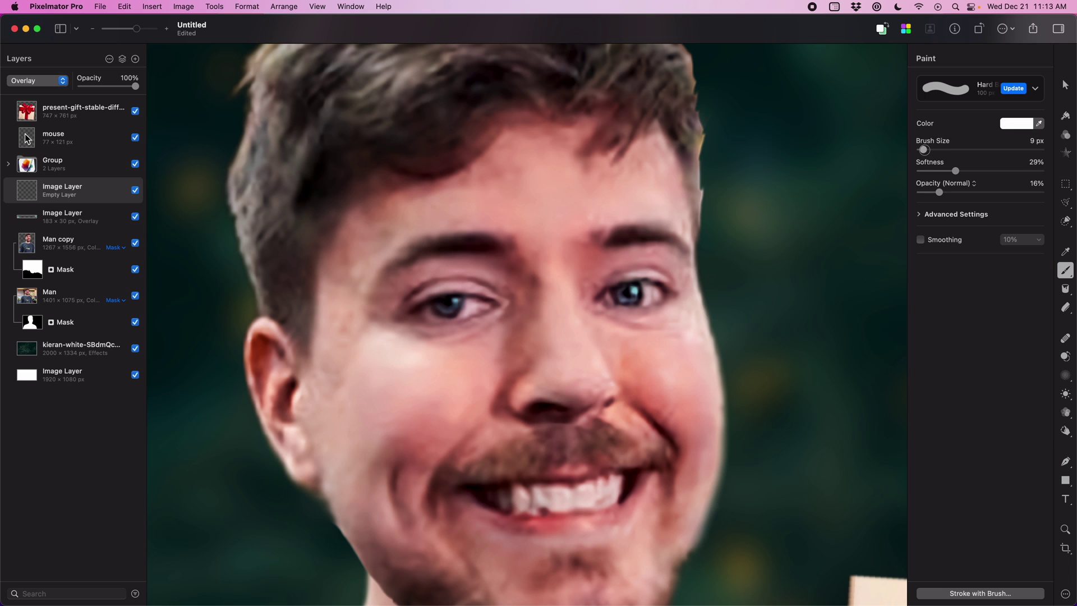
{"action": "left_click", "coordinate": [635, 290]}
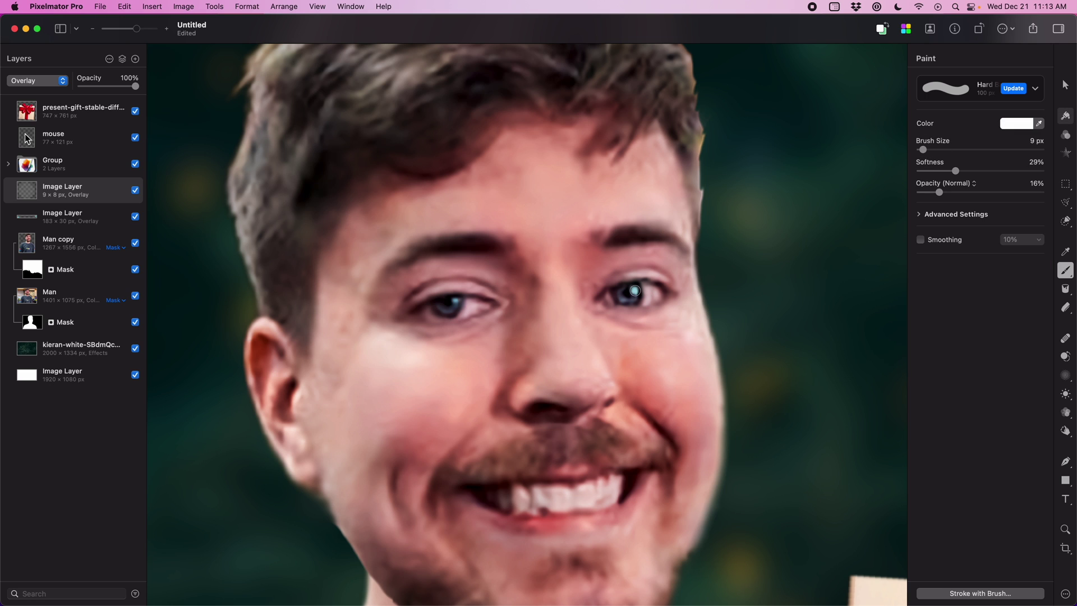
{"action": "left_click", "coordinate": [455, 301]}
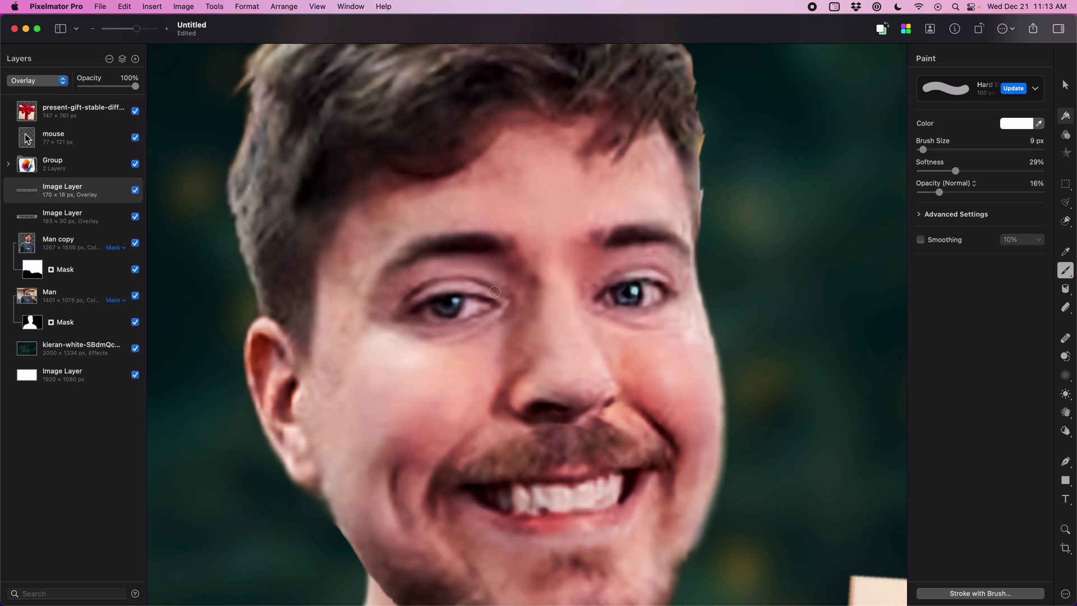
{"action": "scroll", "coordinate": [495, 295], "scroll_direction": "down", "scroll_amount": 5}
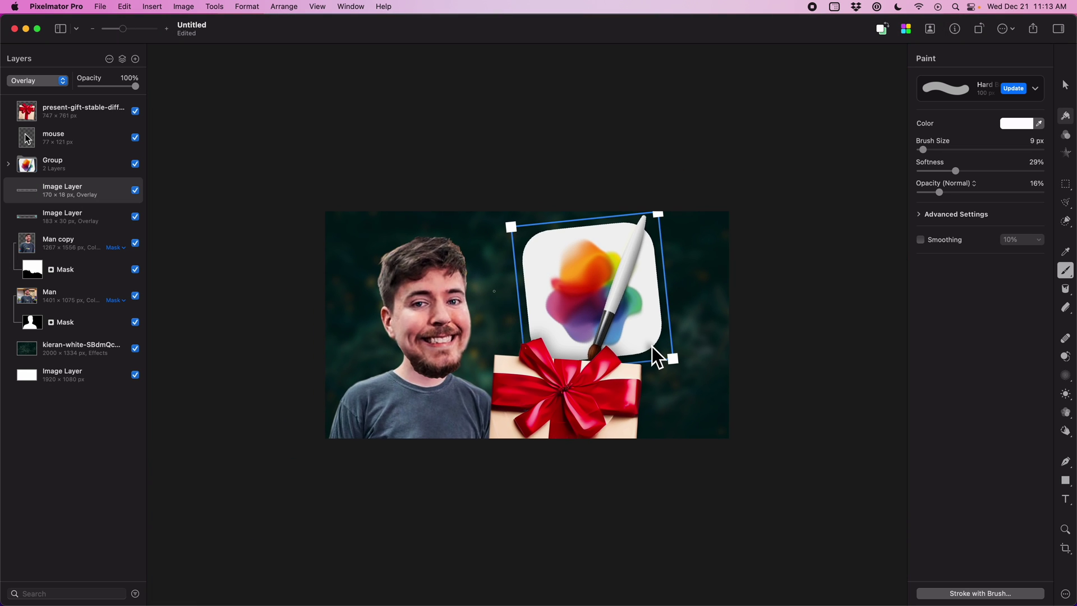
{"action": "key", "text": "v"}
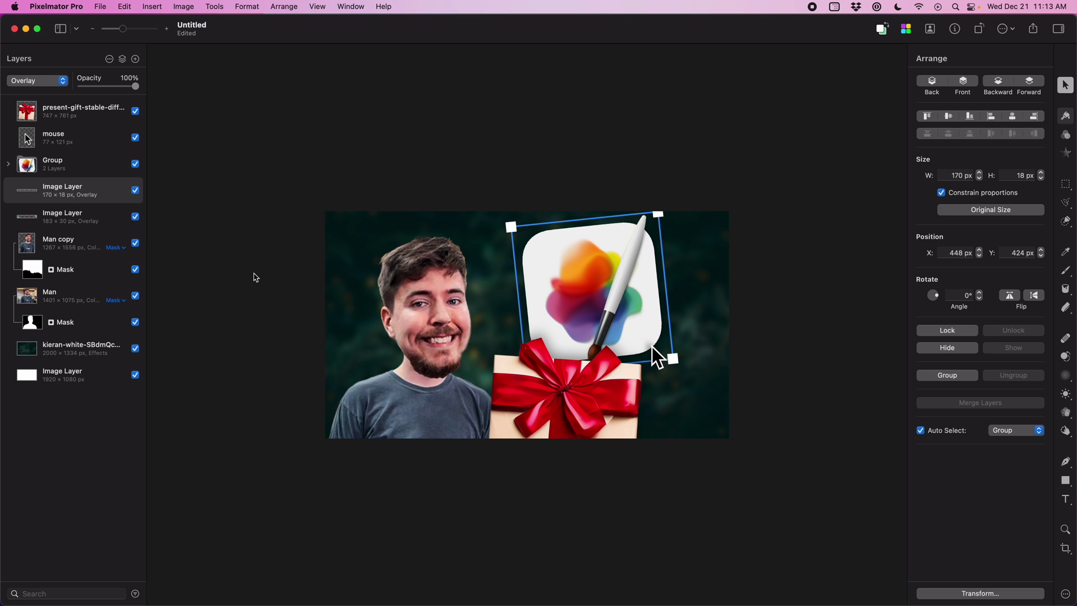